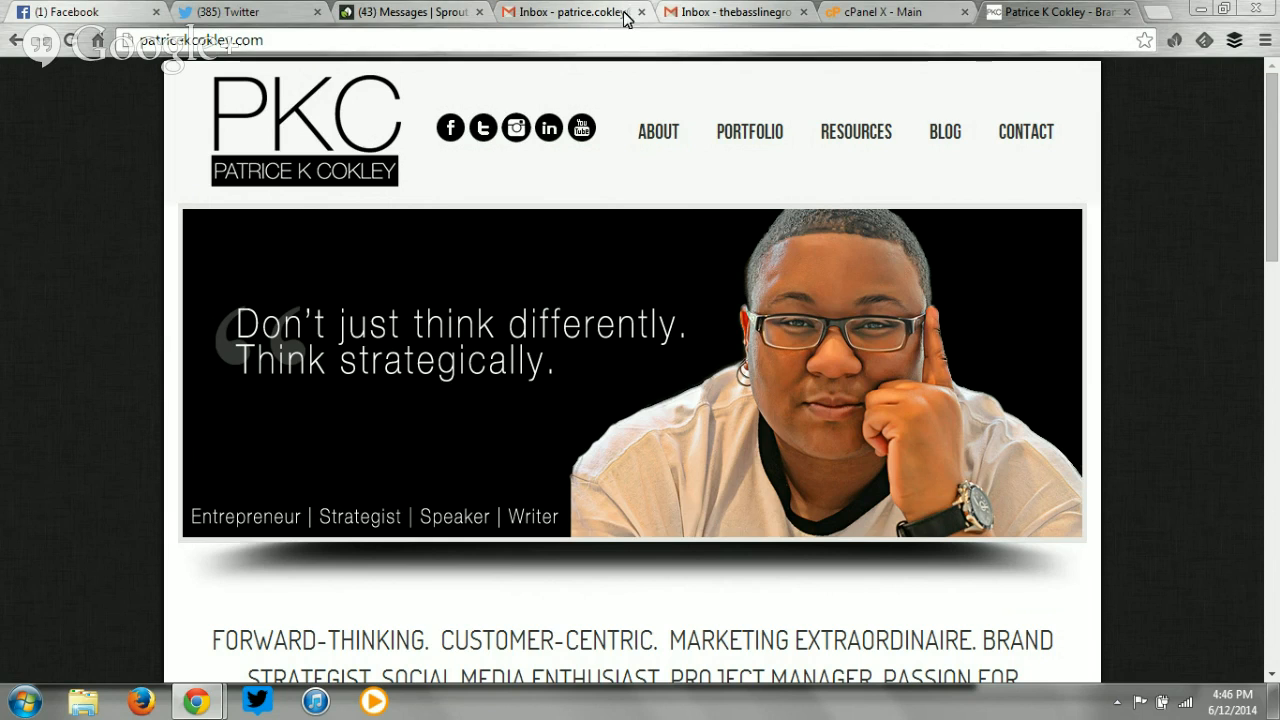
# Reload the Bassline Group Gmail inbox, then return to the Patrice K Cokley website.
pyautogui.click(730, 12)
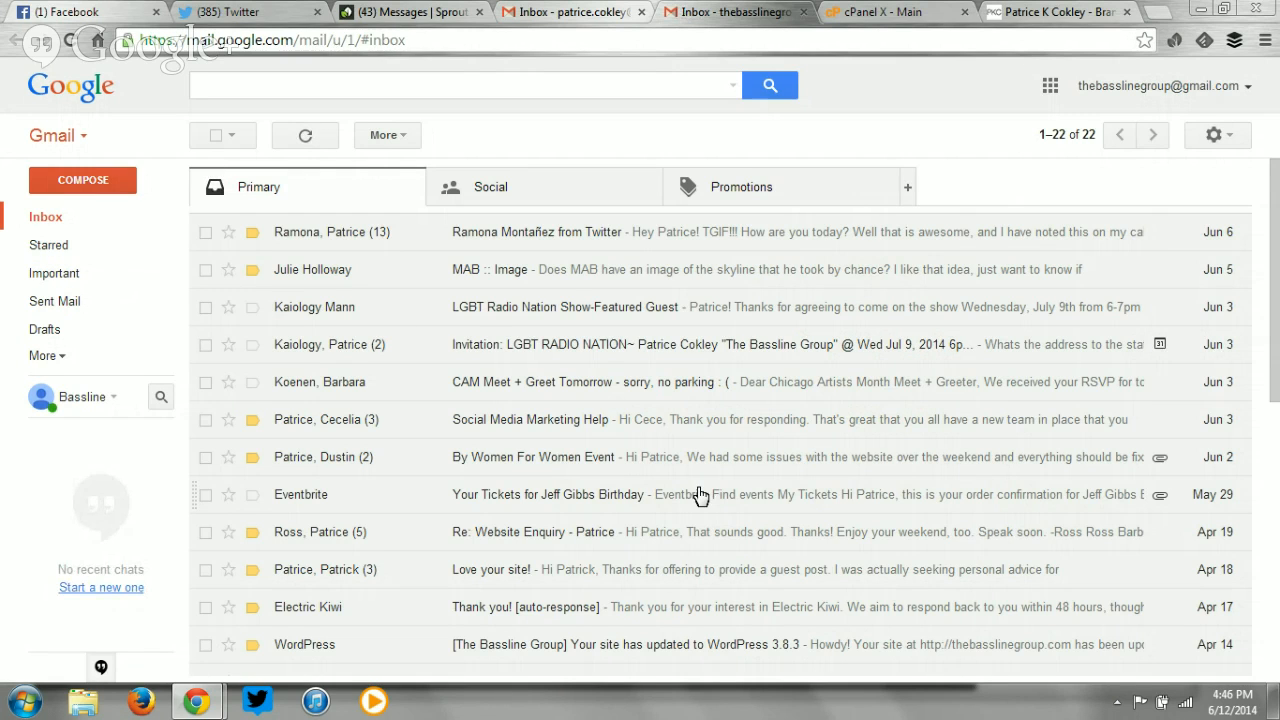
pyautogui.click(110, 229)
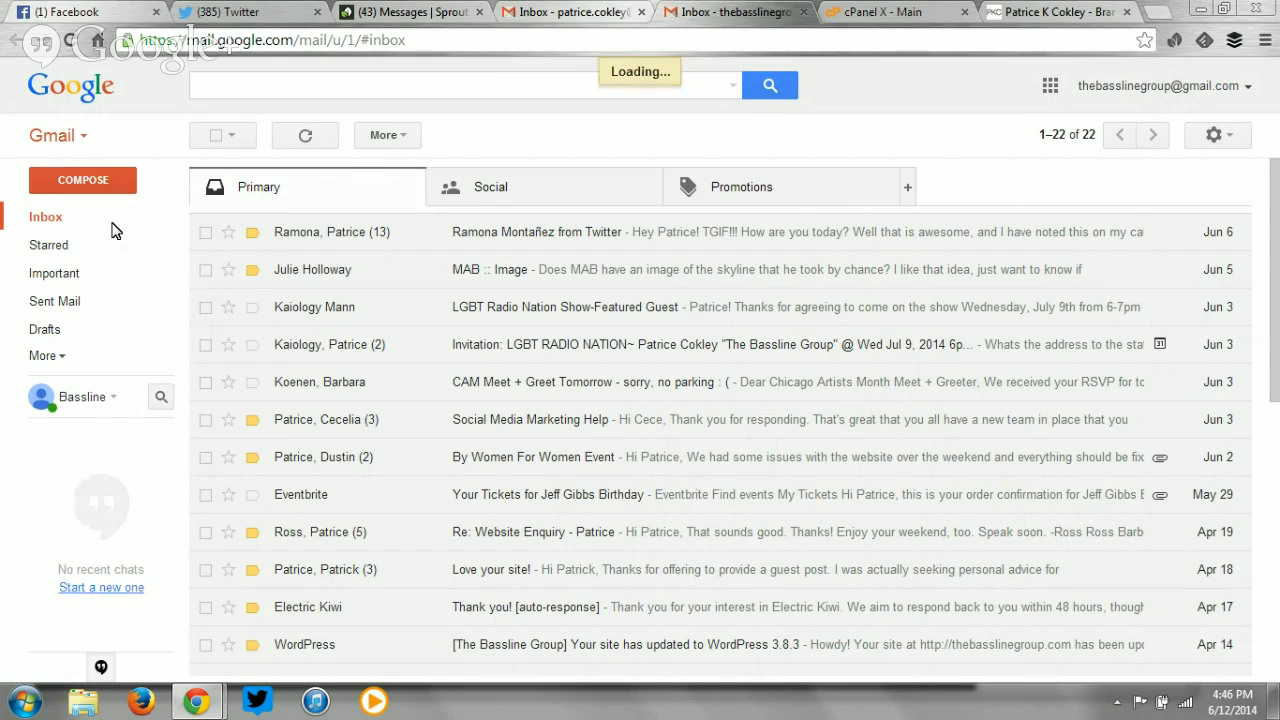
pyautogui.click(1034, 14)
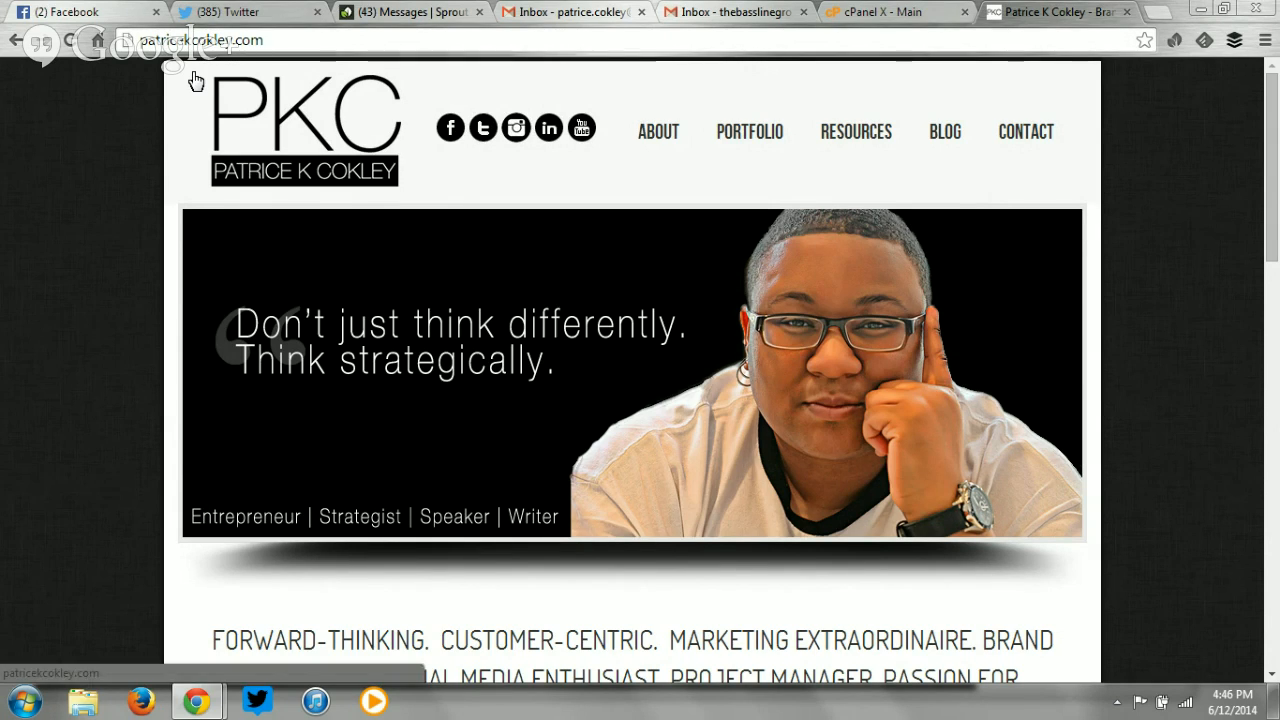
# Open the website's Contact page, select the contact email address, and go back home.
pyautogui.click(1030, 133)
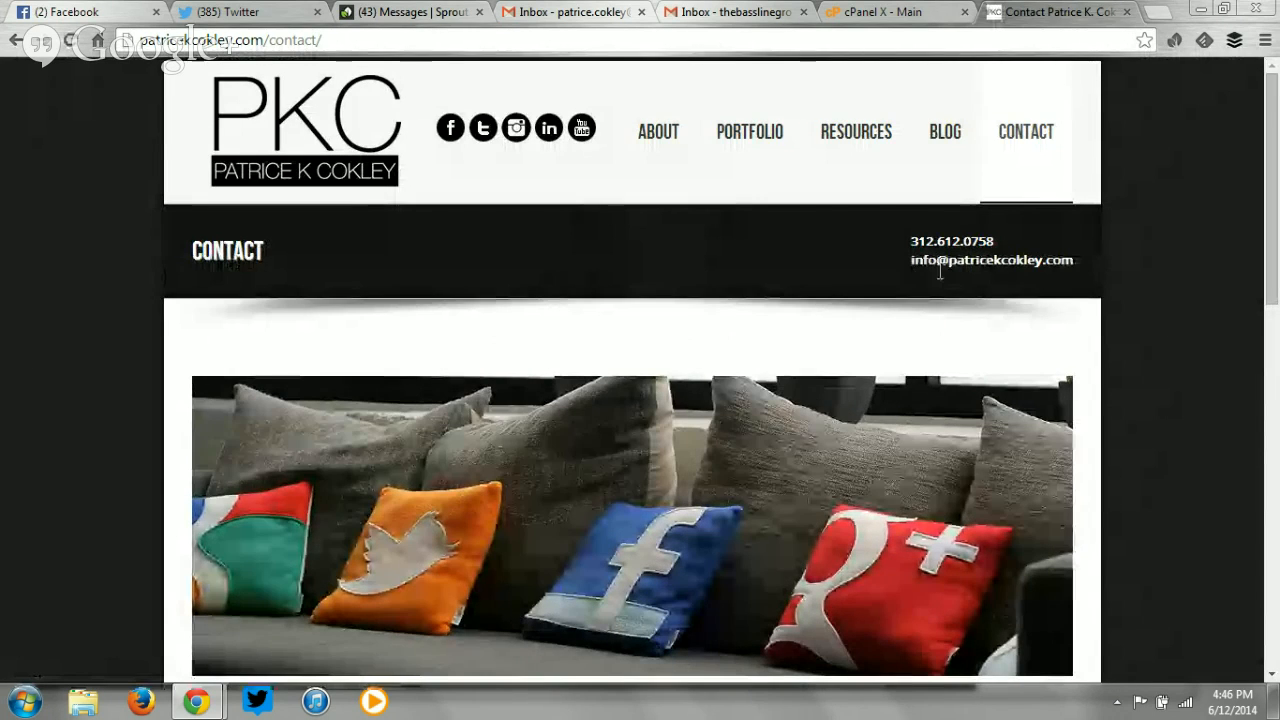
pyautogui.moveTo(948, 261); pyautogui.dragTo(905, 260)
pyautogui.click(1068, 260)
pyautogui.click(905, 269)
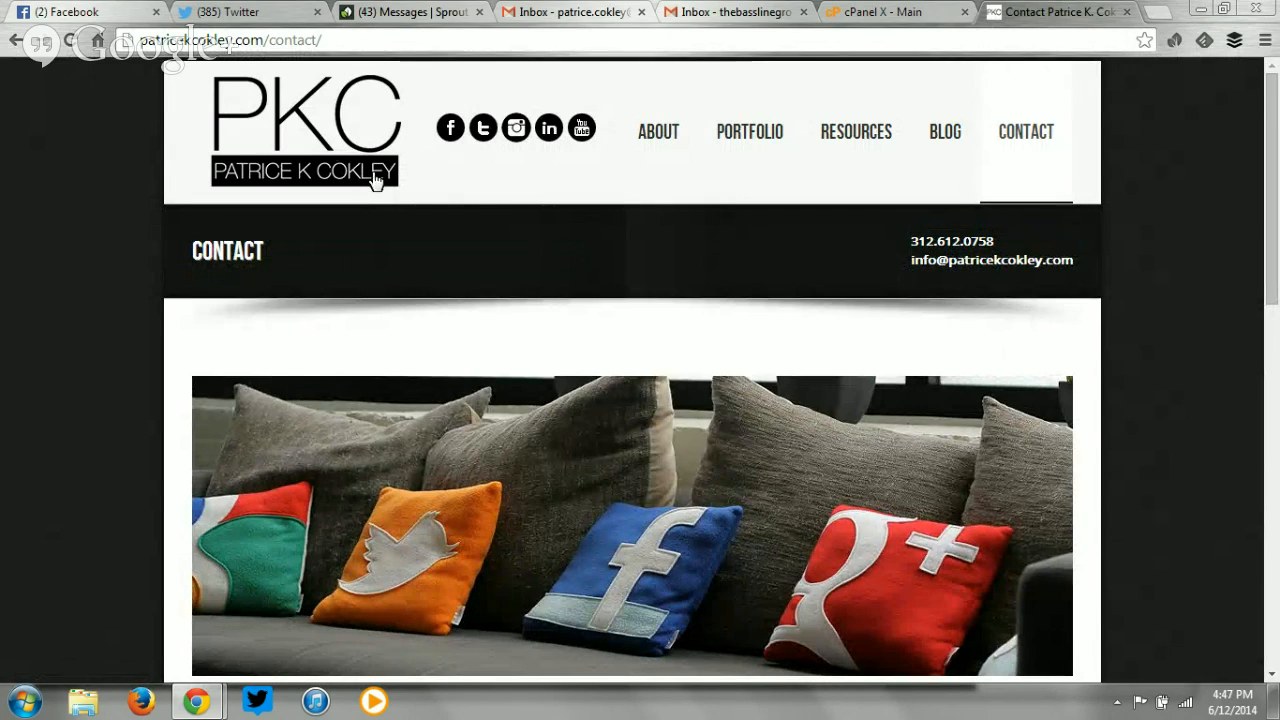
pyautogui.click(334, 149)
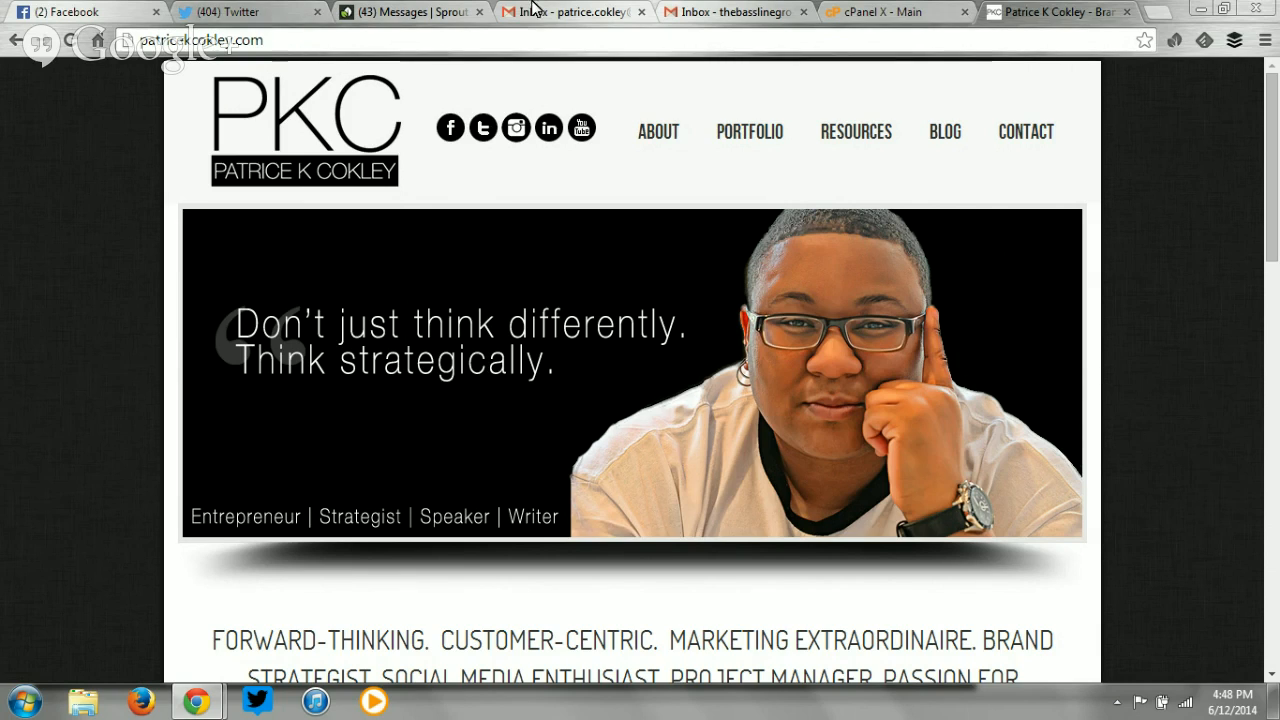
# Bring up the cPanel X main page, briefly revisiting the website tab in between.
pyautogui.click(875, 12)
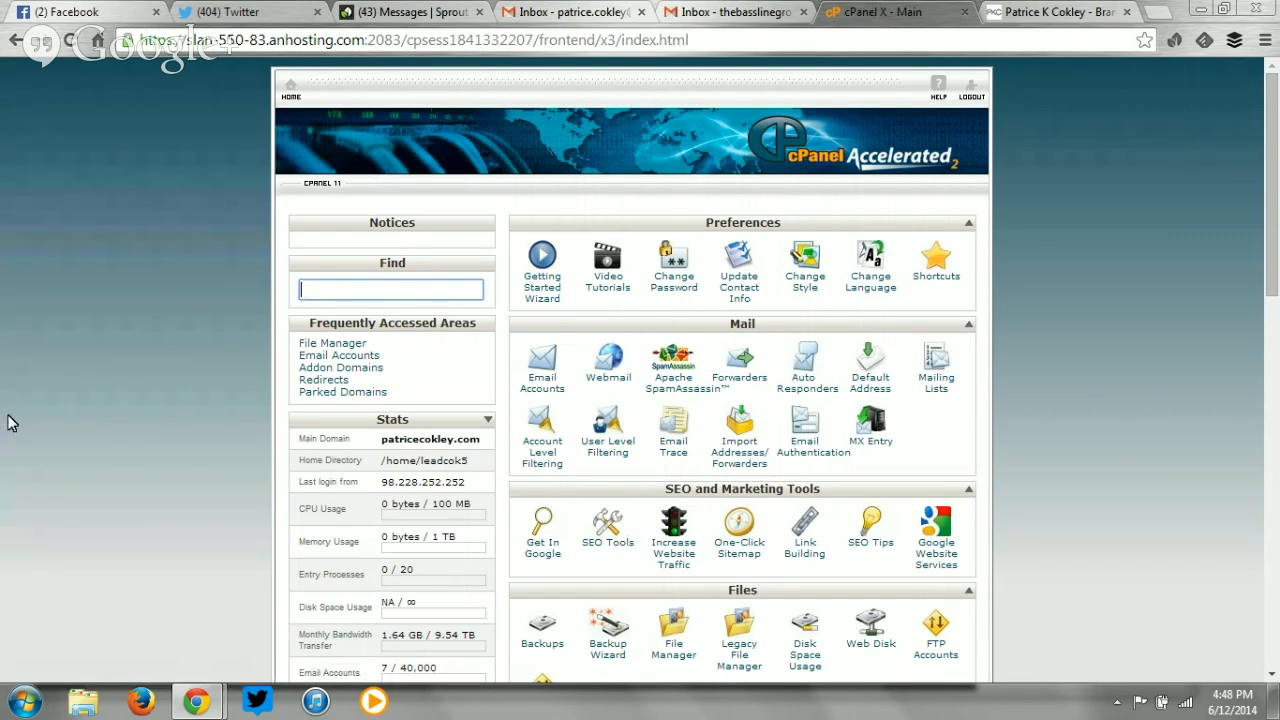
pyautogui.click(1022, 10)
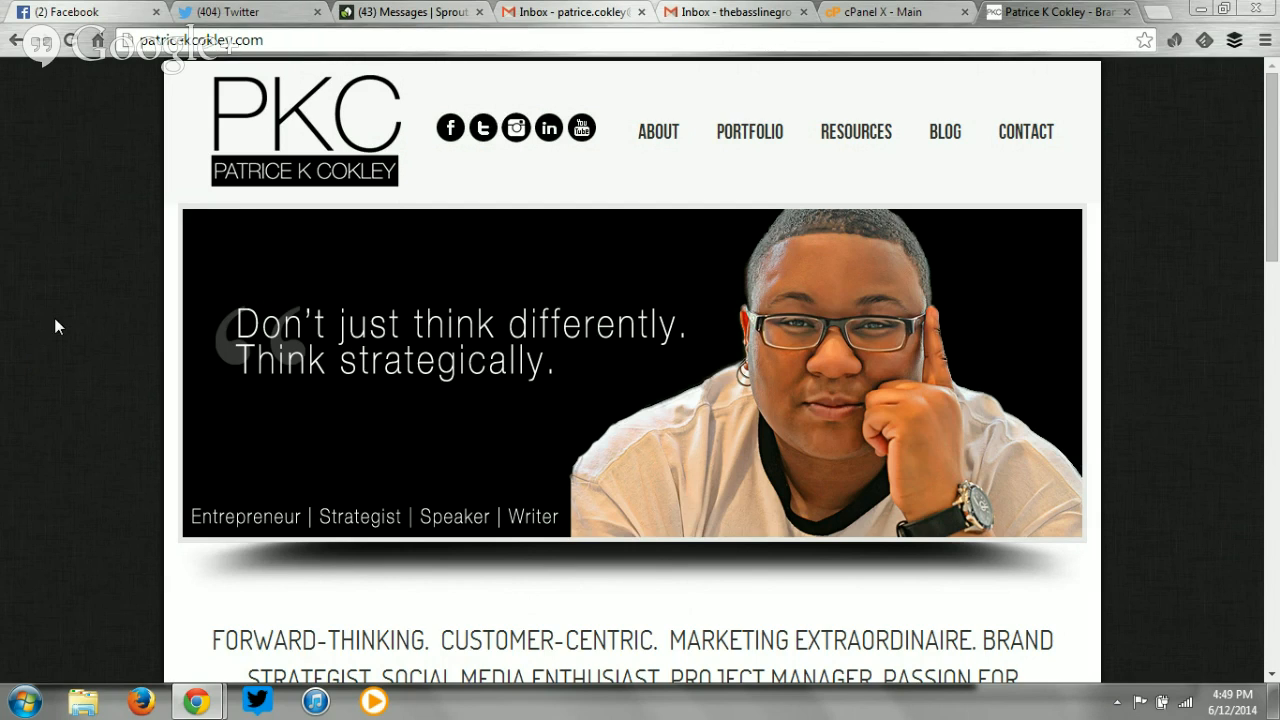
pyautogui.click(861, 7)
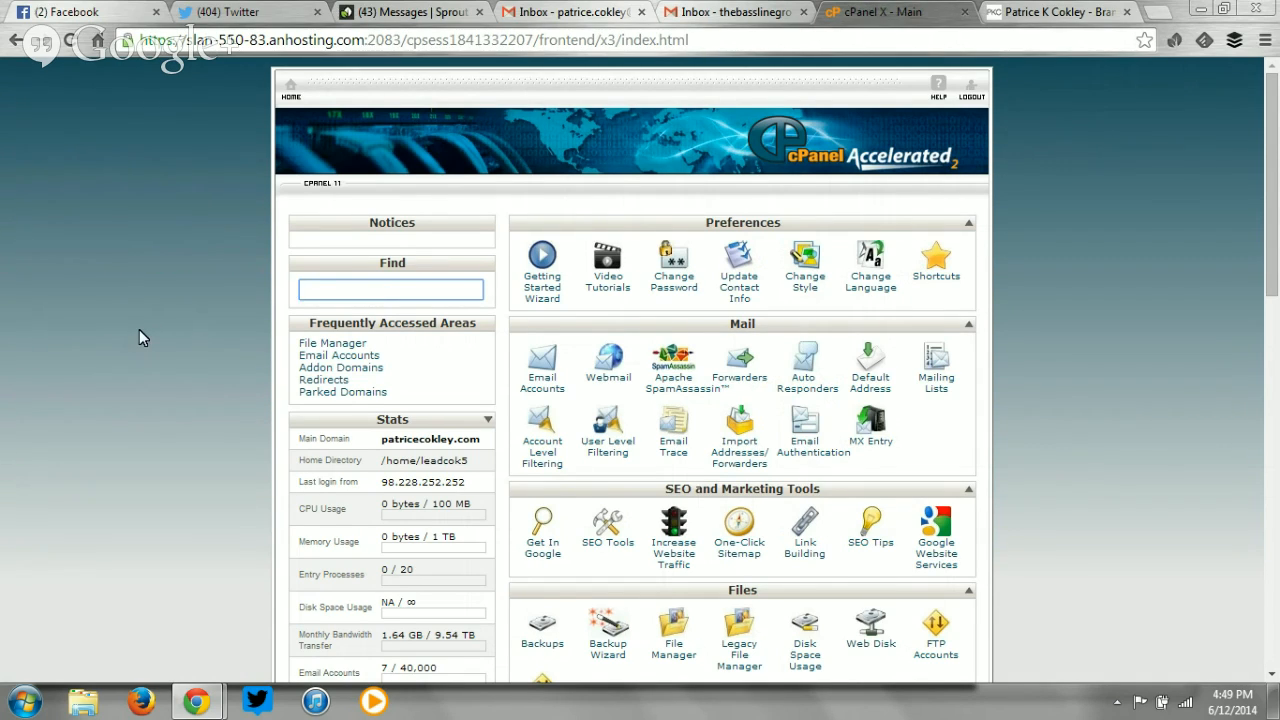
pyautogui.scroll(-7, 403, 441)
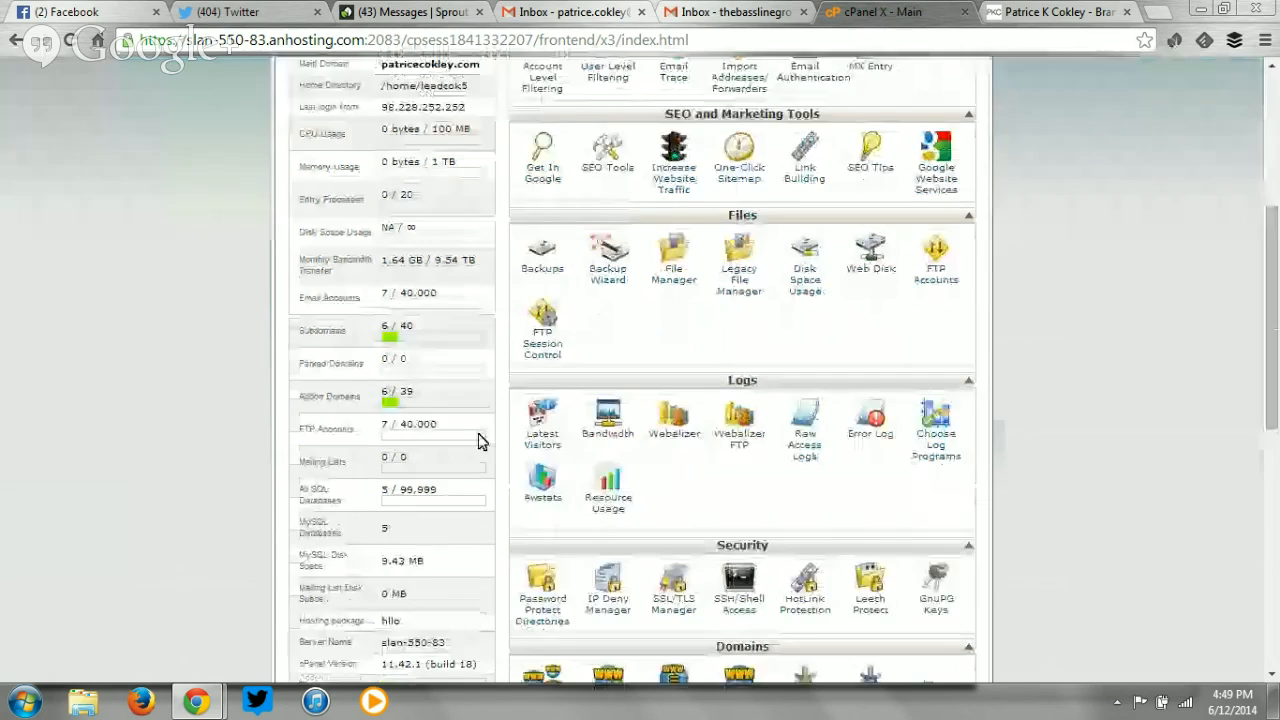
pyautogui.scroll(-3, 420, 386)
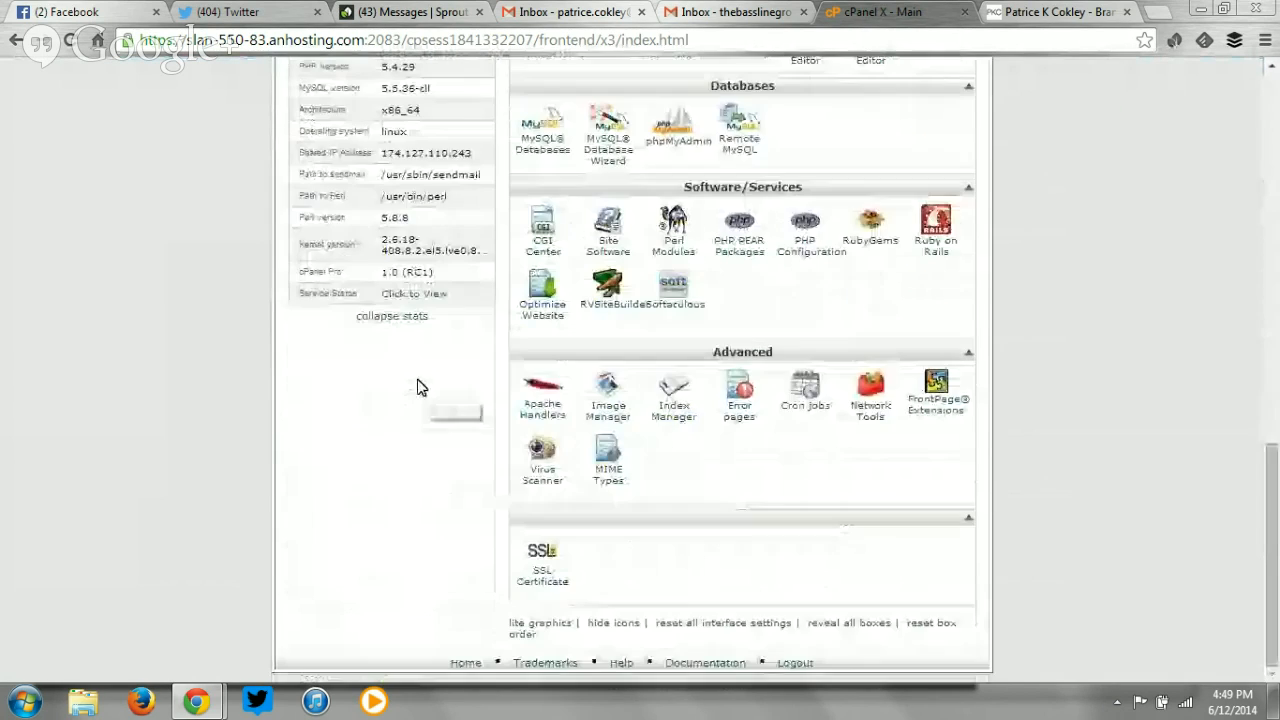
pyautogui.scroll(6, 409, 494)
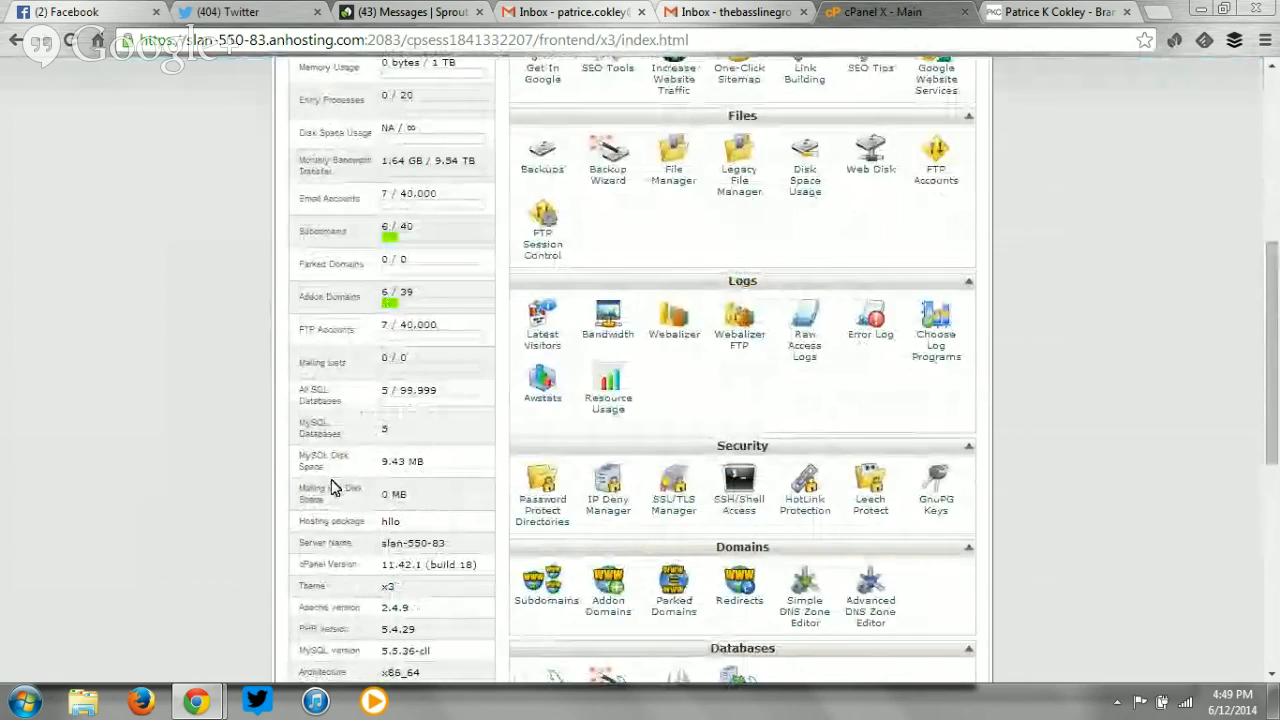
pyautogui.scroll(1, 478, 480)
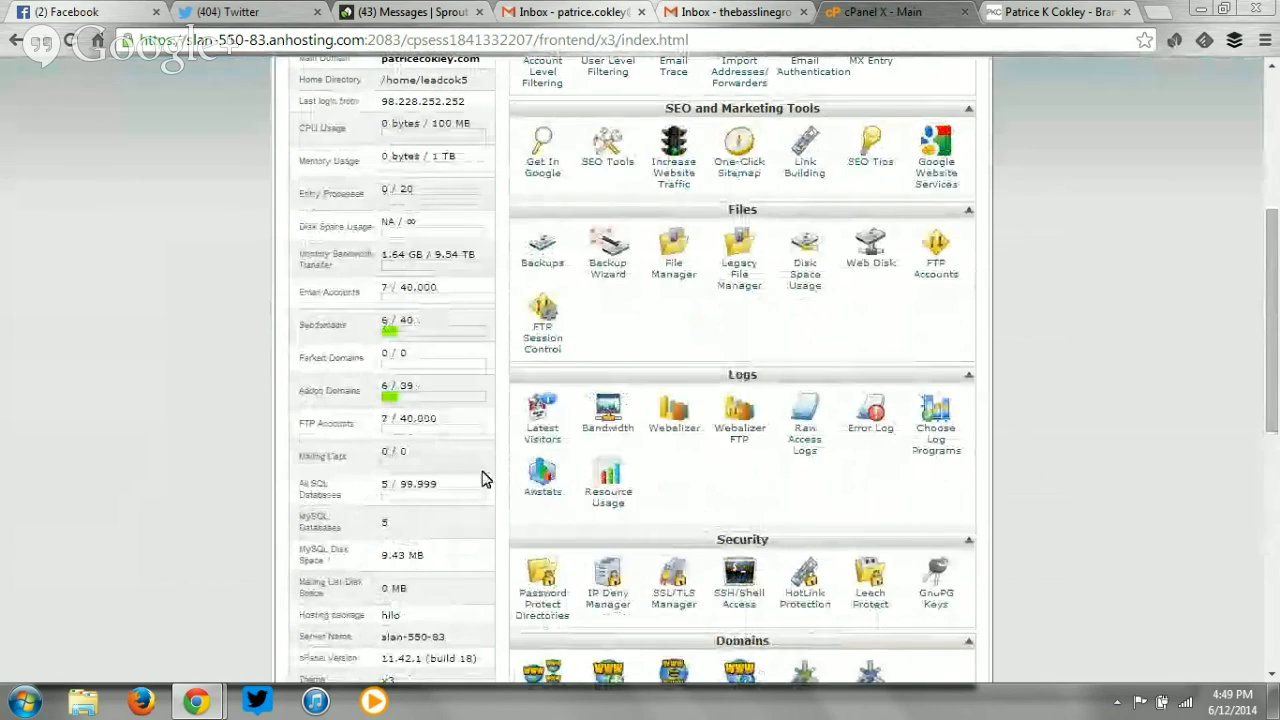
pyautogui.scroll(2, 305, 410)
pyautogui.scroll(-3, 310, 410)
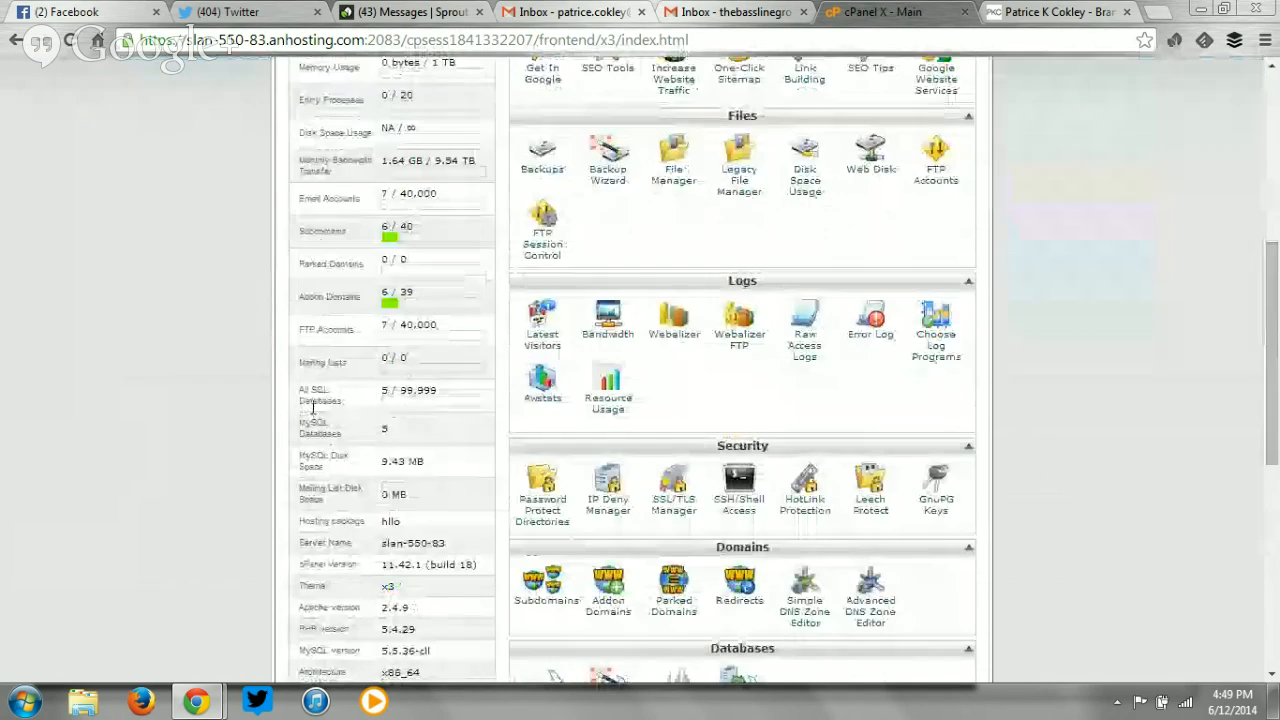
pyautogui.scroll(3, 352, 451)
pyautogui.scroll(-3, 352, 451)
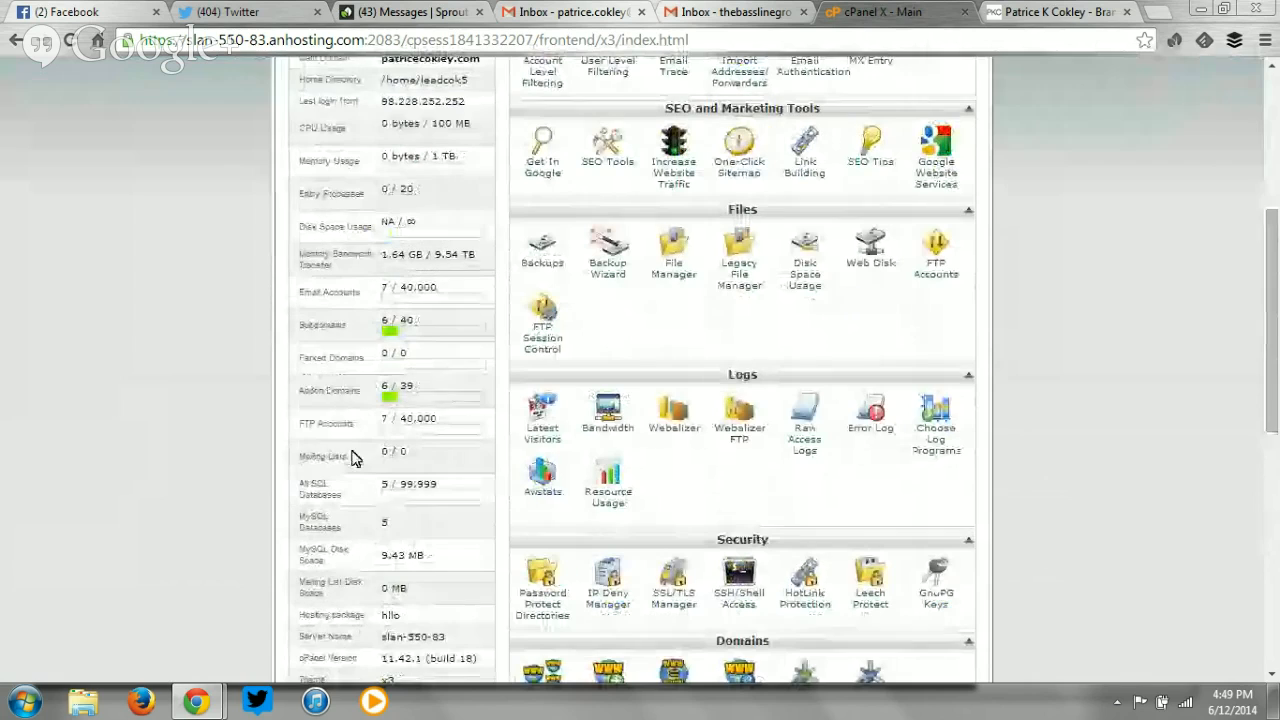
pyautogui.scroll(1, 352, 457)
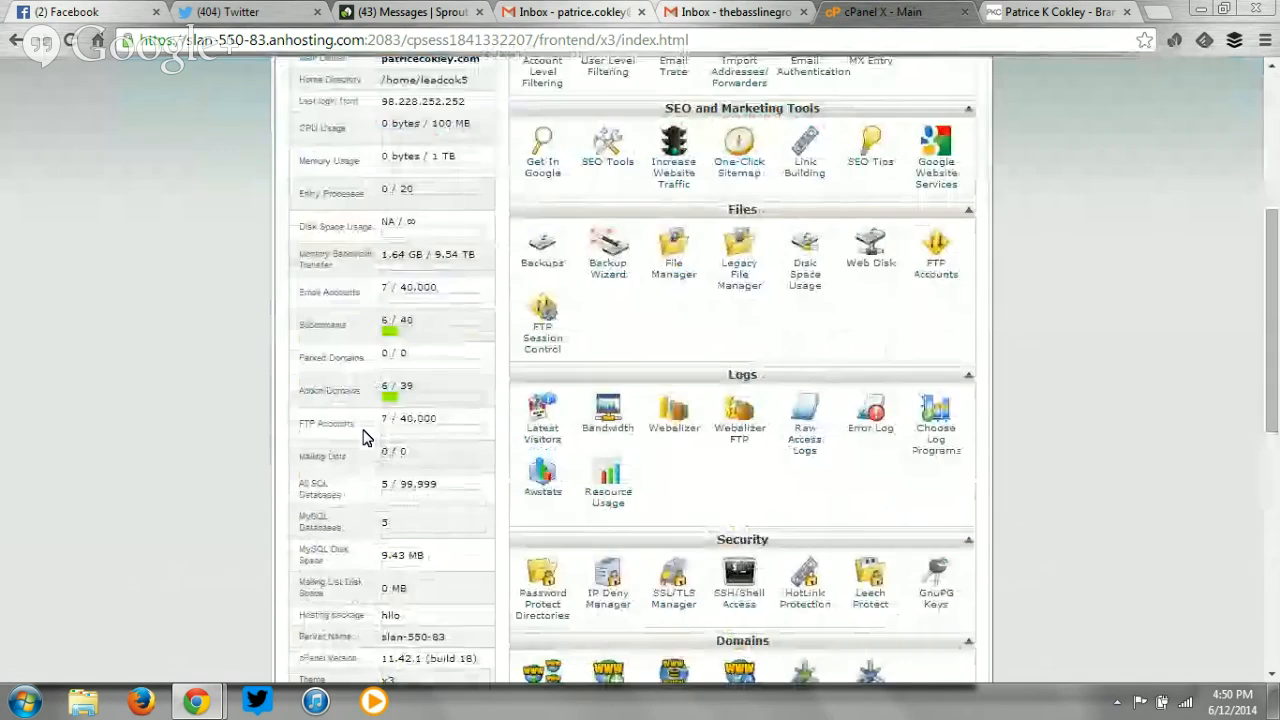
pyautogui.scroll(1, 363, 437)
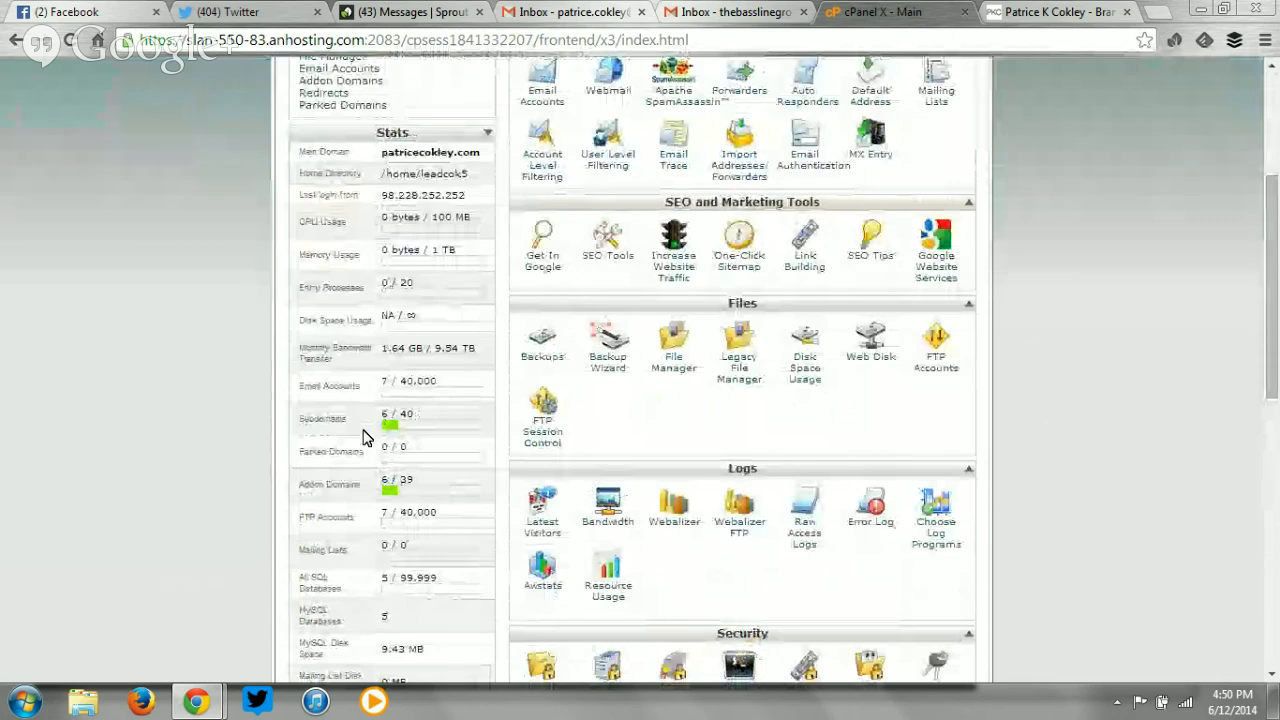
pyautogui.scroll(-2, 363, 437)
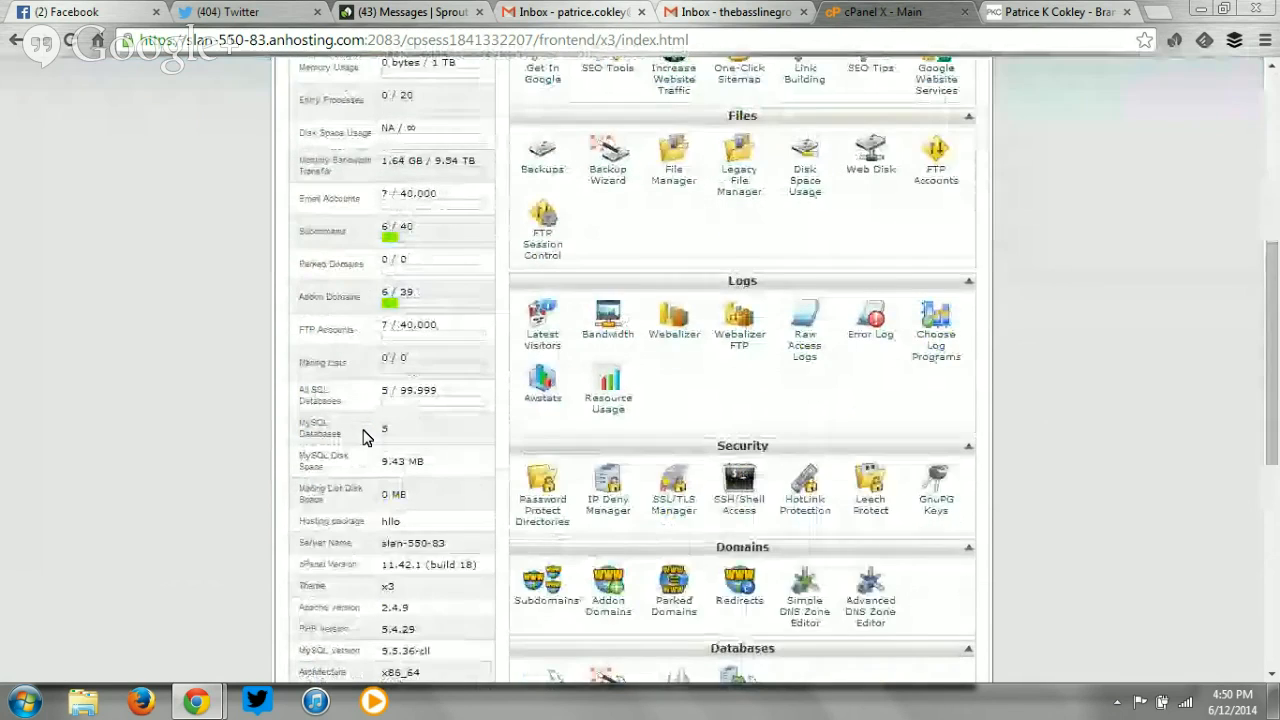
pyautogui.scroll(4, 363, 437)
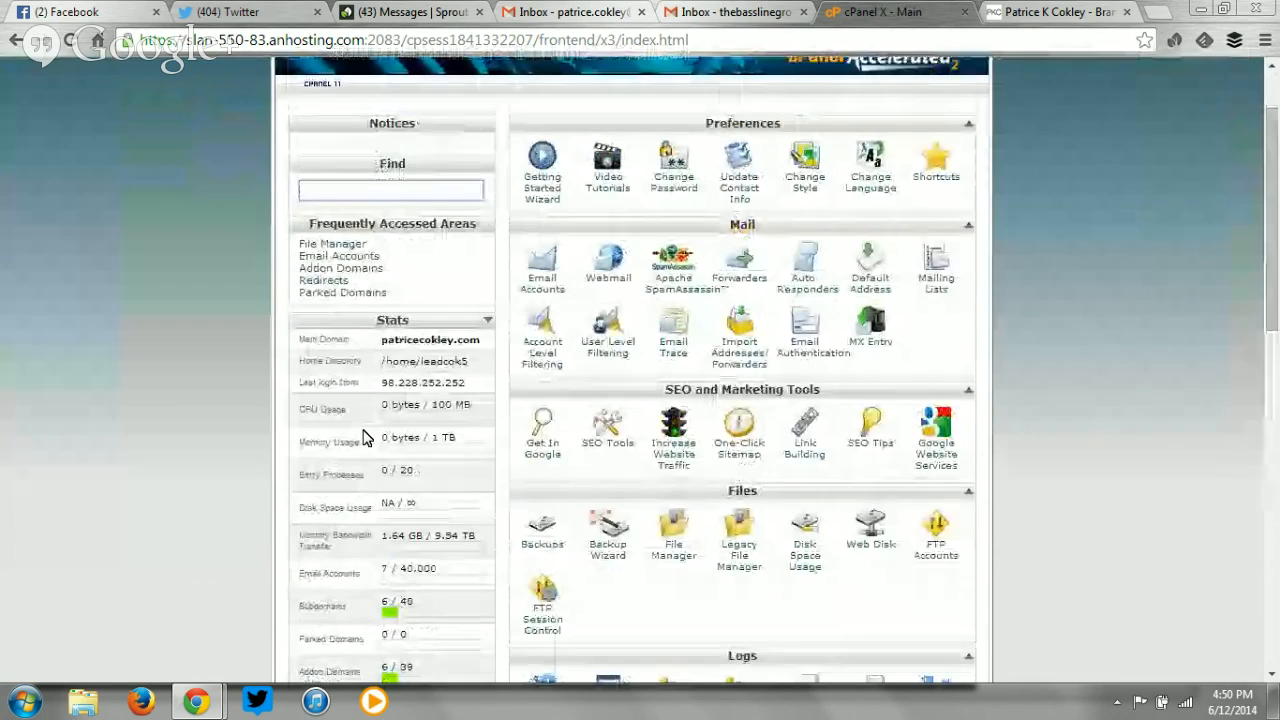
pyautogui.click(557, 289)
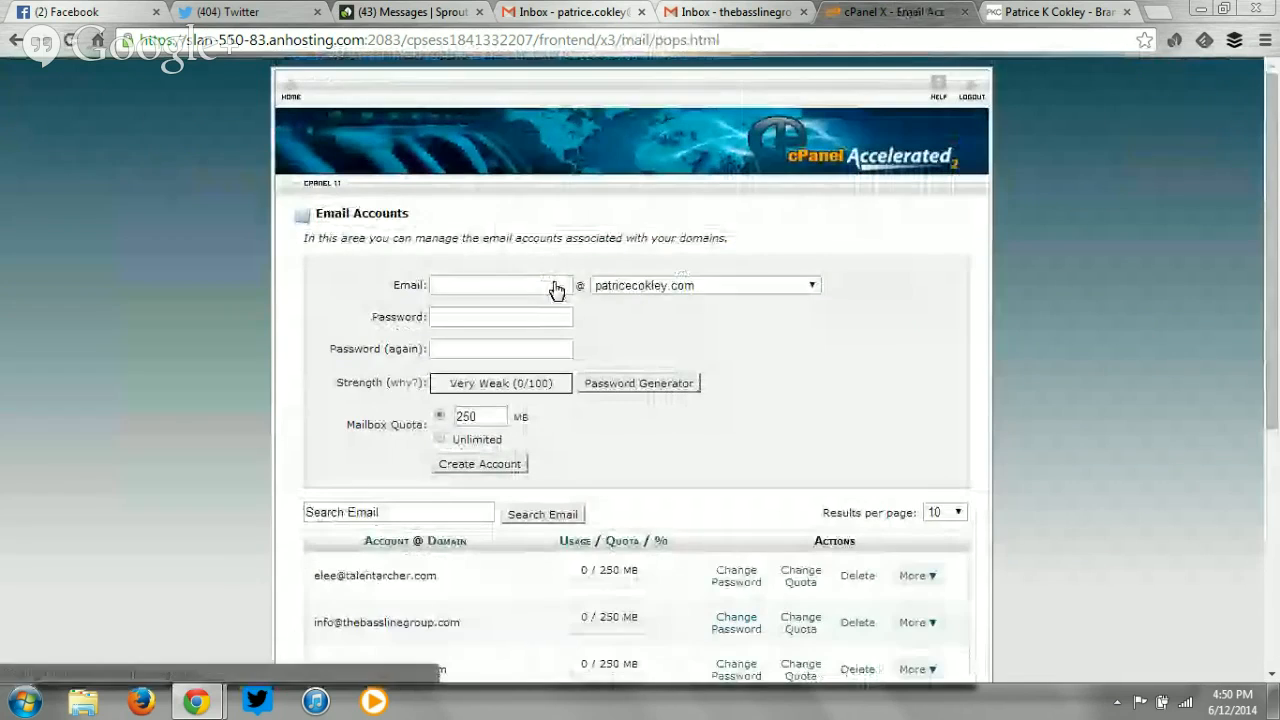
# Choose thebasslinegroup.com as the domain for the new email account.
pyautogui.click(620, 288)
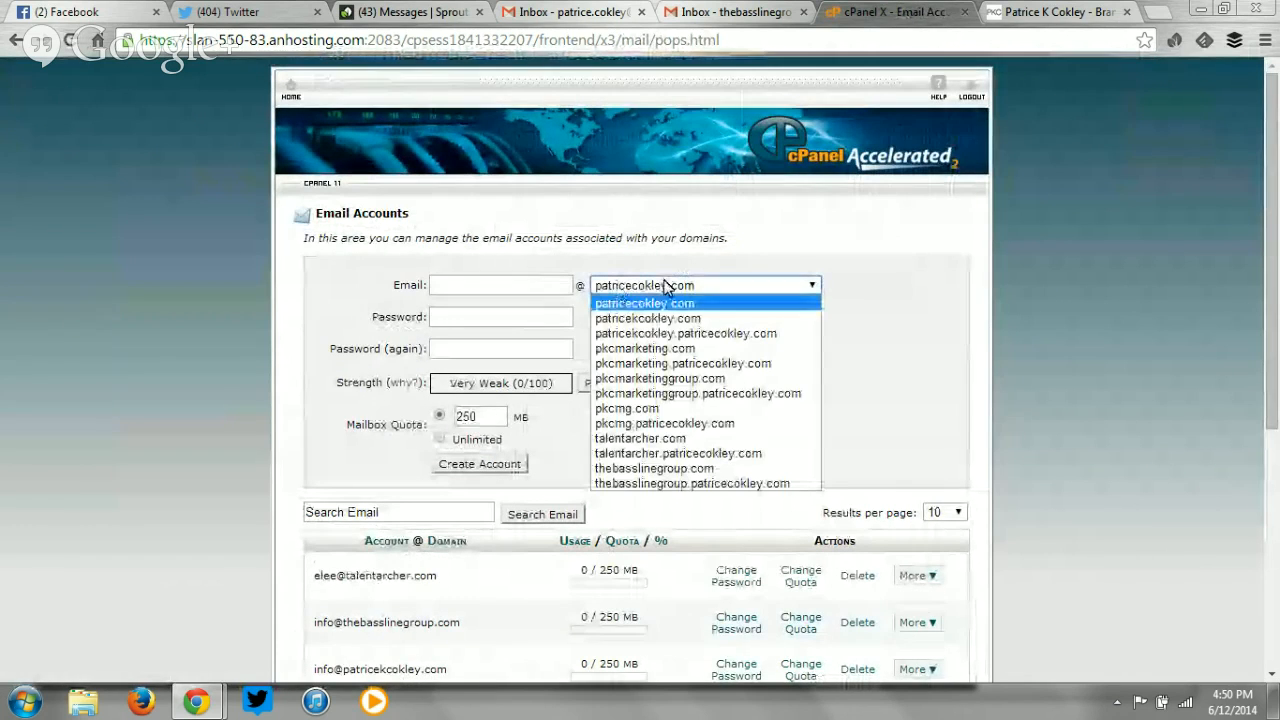
pyautogui.click(954, 287)
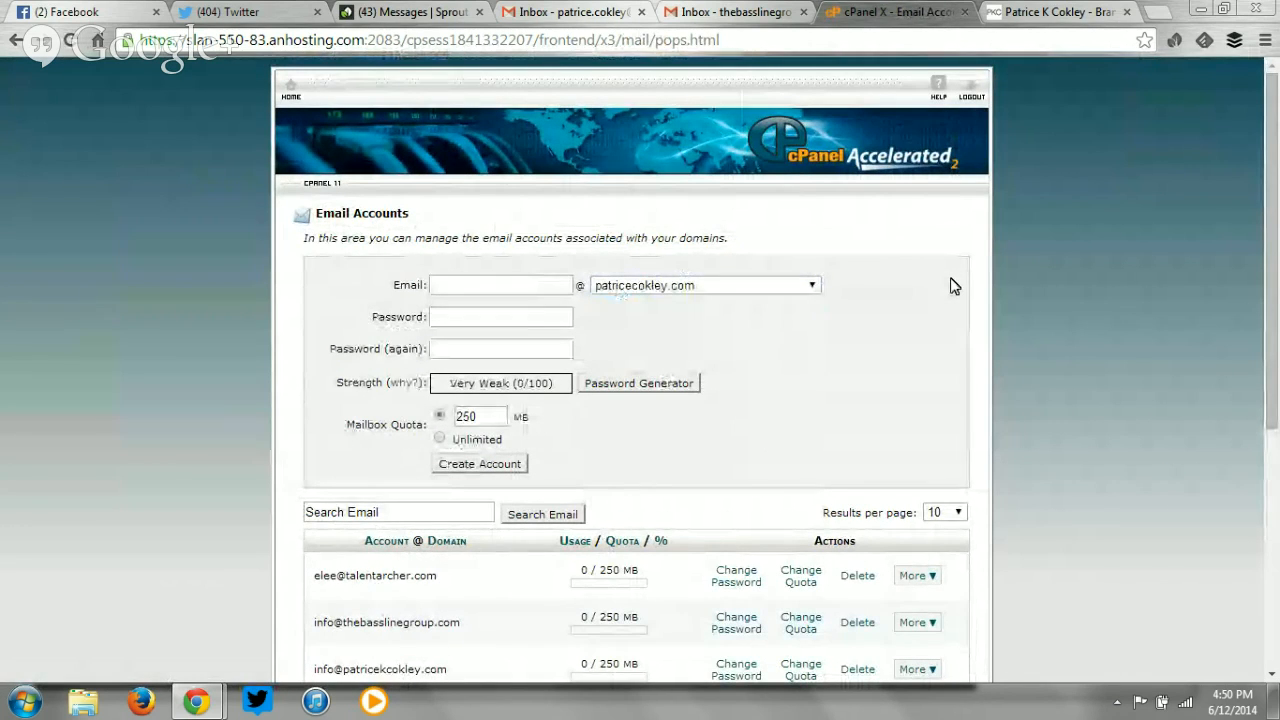
pyautogui.scroll(-3, 954, 287)
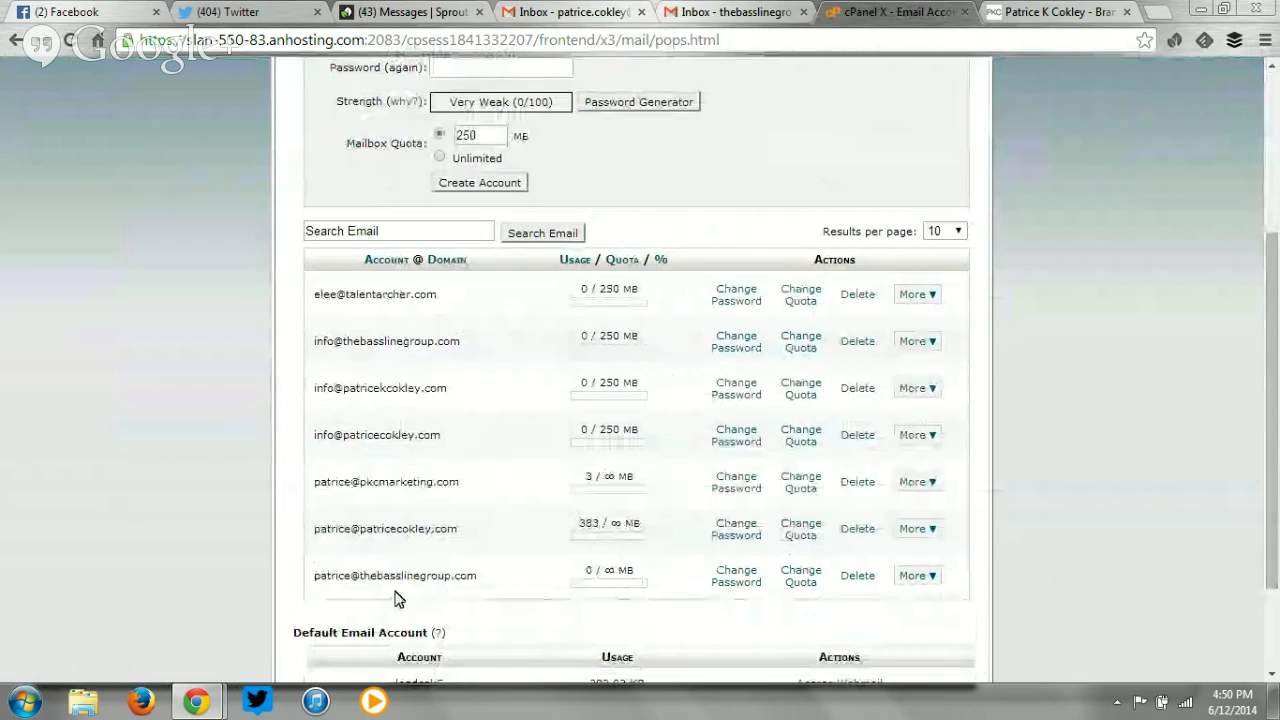
pyautogui.scroll(3, 391, 460)
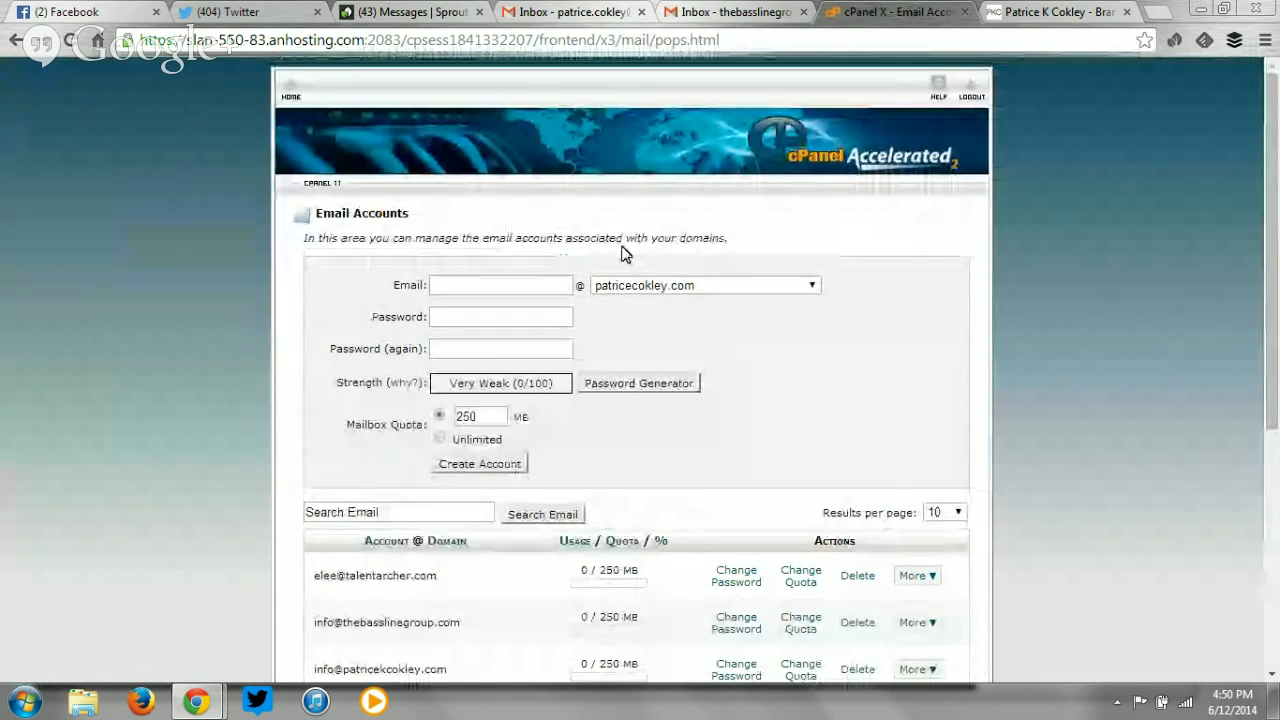
pyautogui.click(638, 288)
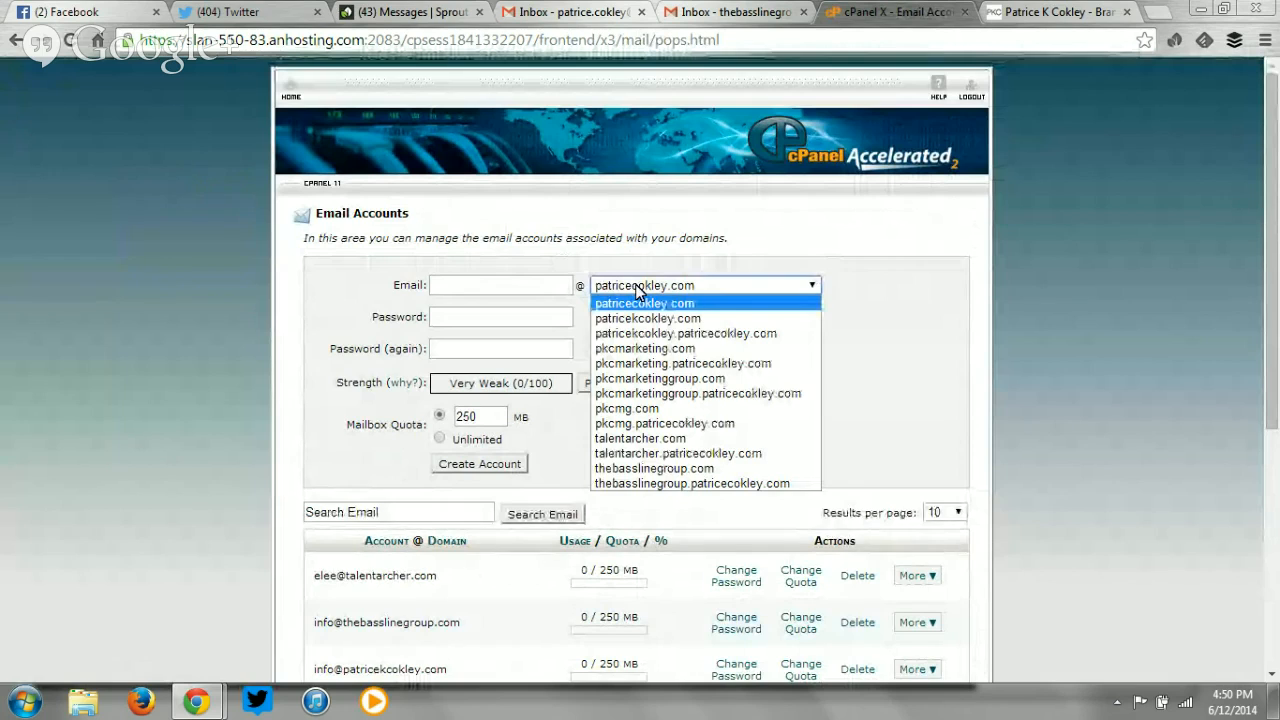
pyautogui.click(678, 470)
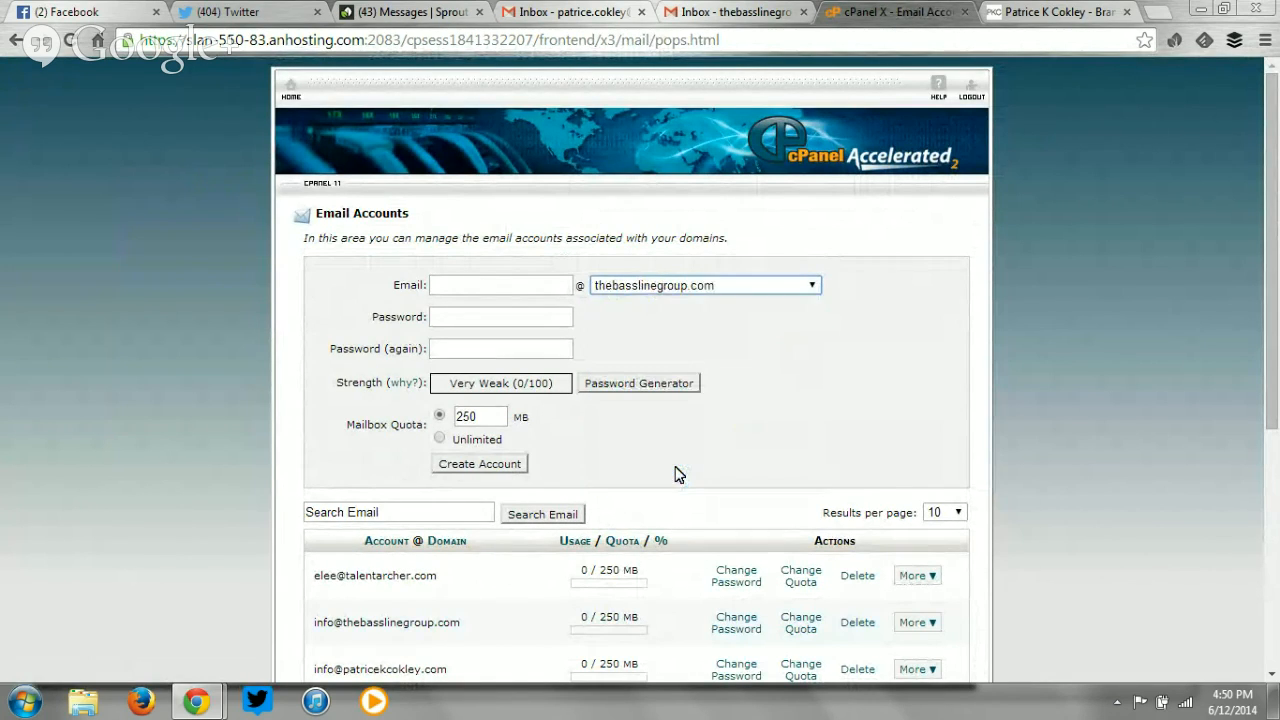
pyautogui.click(453, 283)
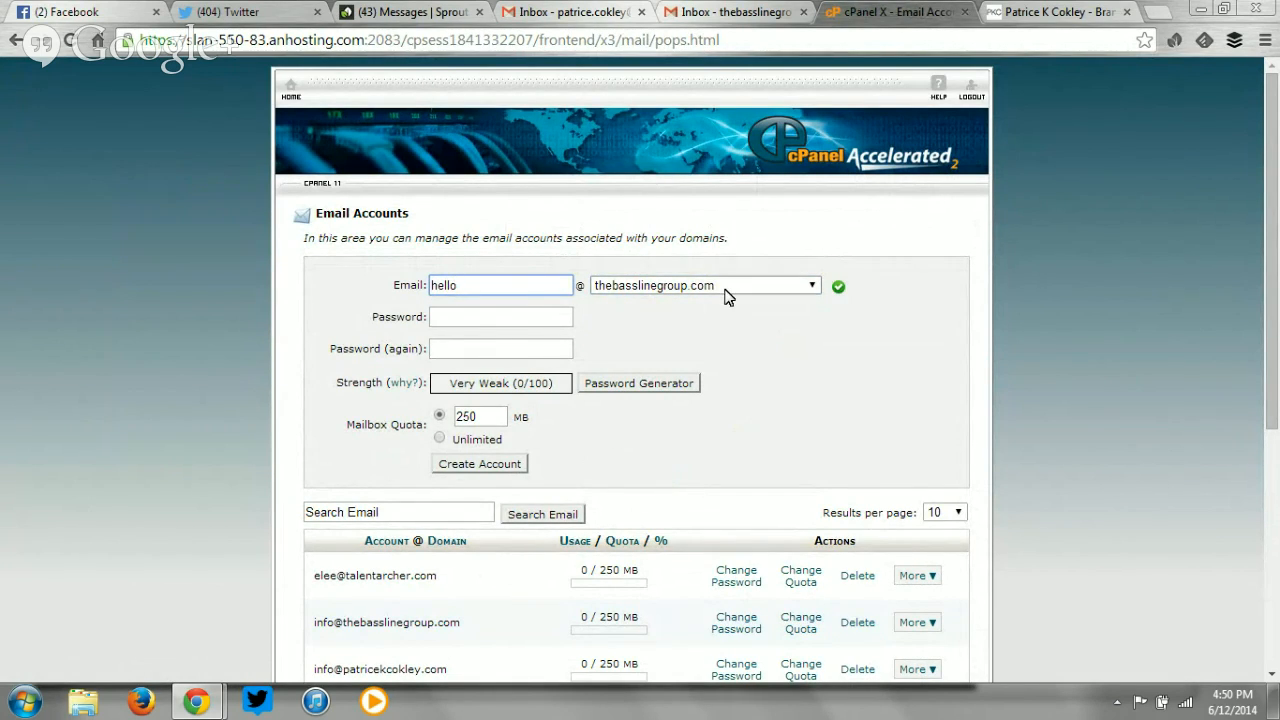
# Create the 'hello' mailbox with its password entered and confirmed and a 250 MB quota.
pyautogui.click(540, 316)
pyautogui.write('password1')
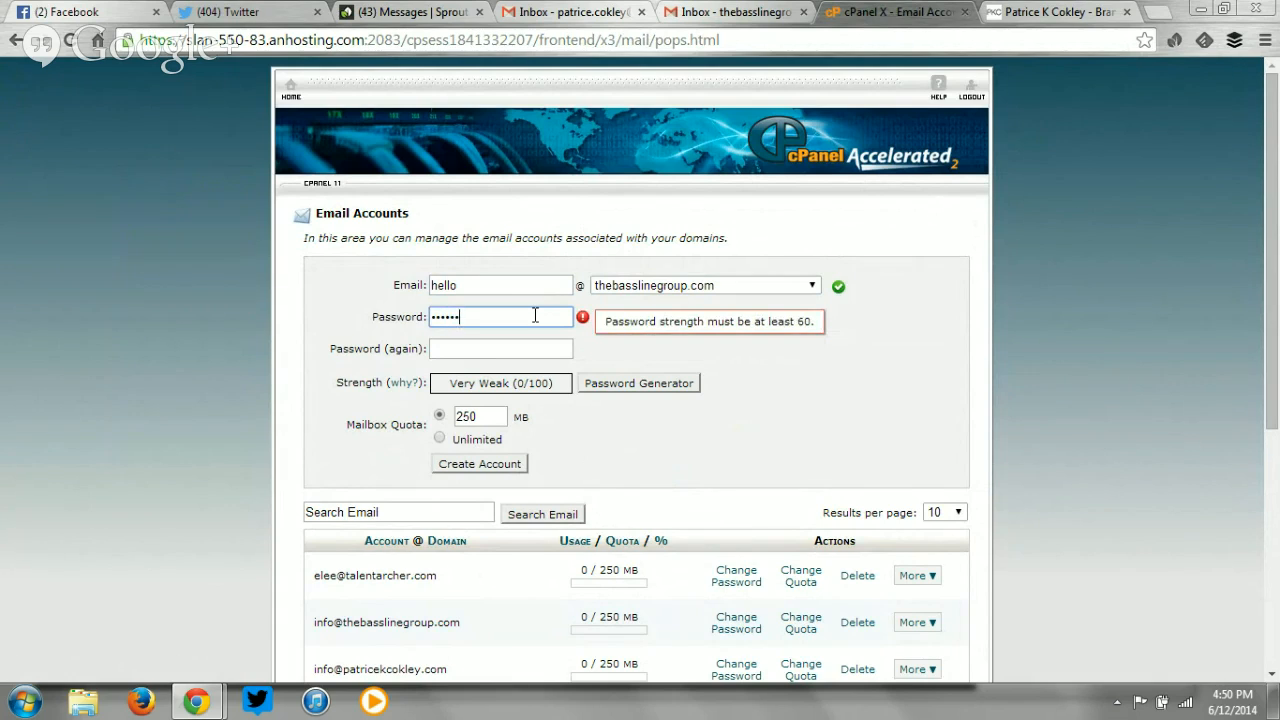
pyautogui.press('Tab')
pyautogui.write('••••••')
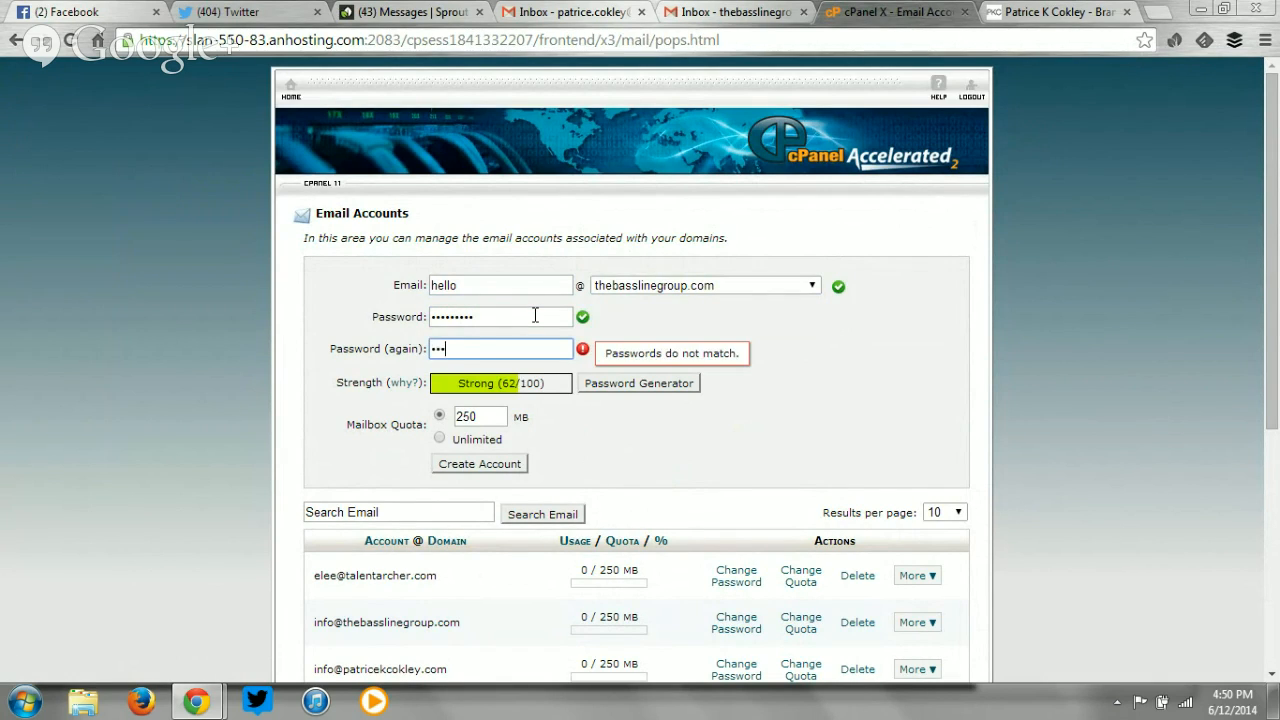
pyautogui.press('BackSpace')
pyautogui.press('BackSpace')
pyautogui.press('BackSpace')
pyautogui.press('BackSpace')
pyautogui.press('BackSpace')
pyautogui.press('BackSpace')
pyautogui.write('password1')
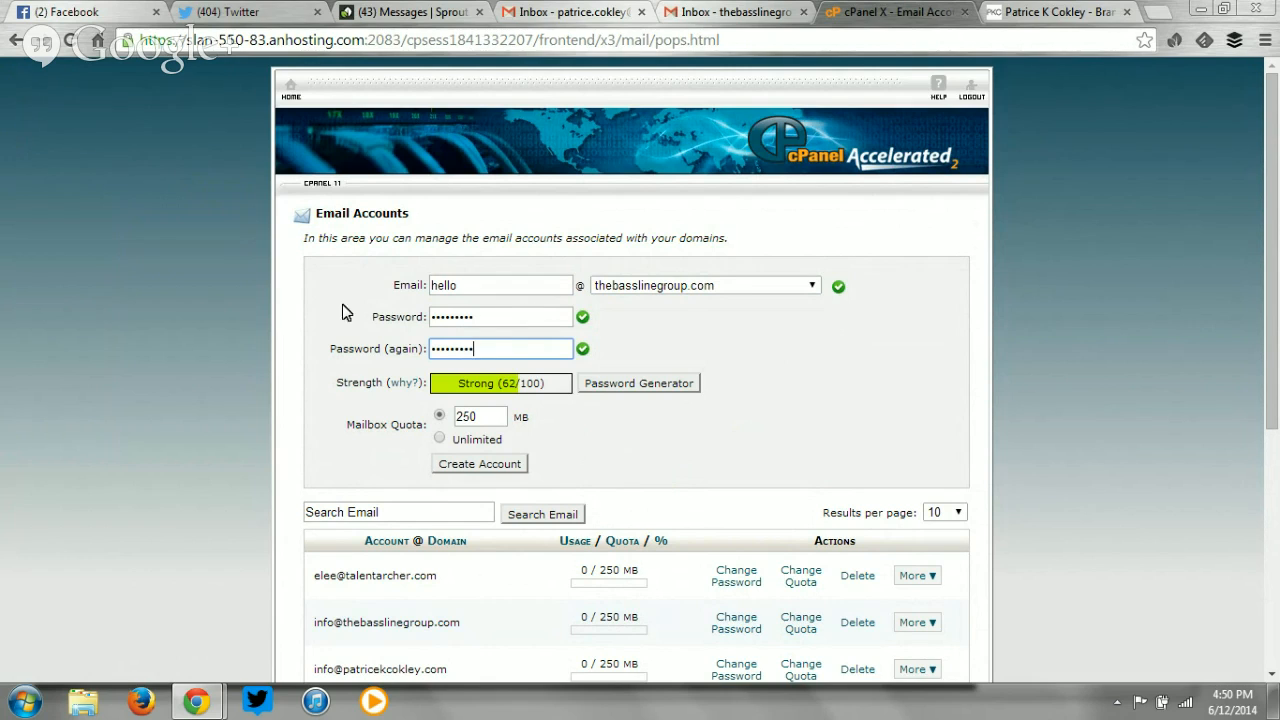
pyautogui.click(703, 343)
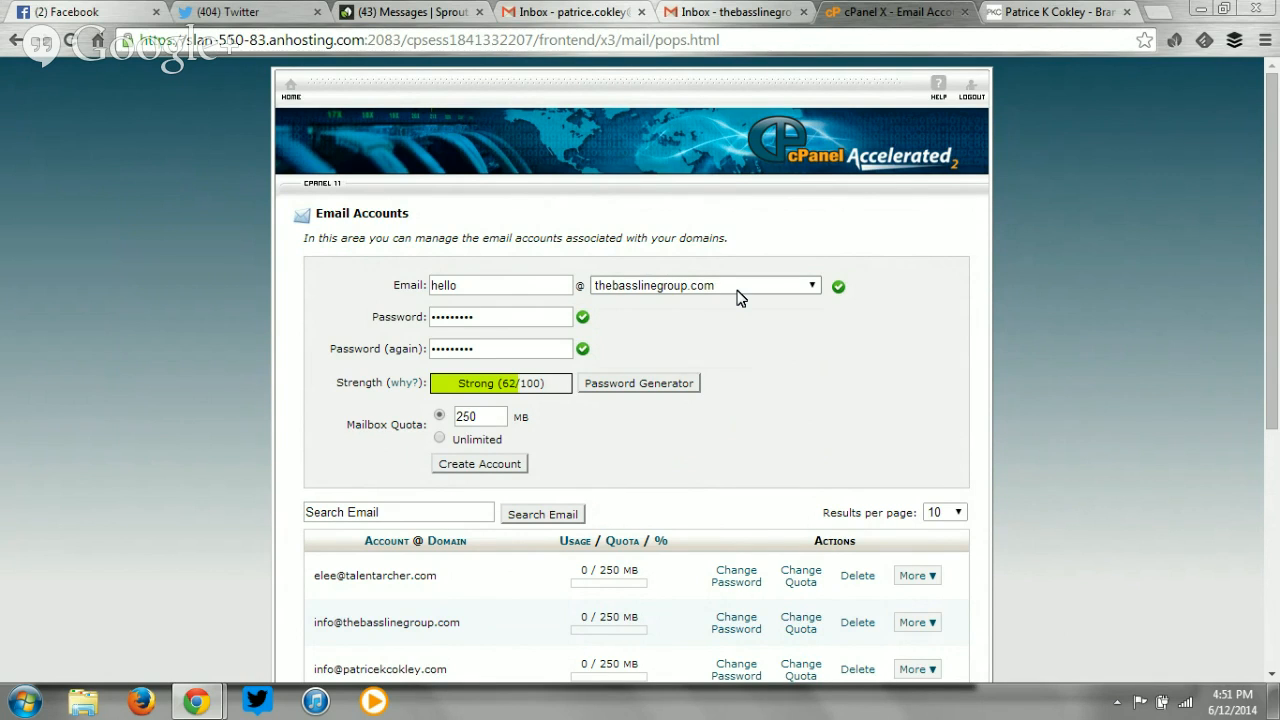
pyautogui.scroll(-4, 737, 297)
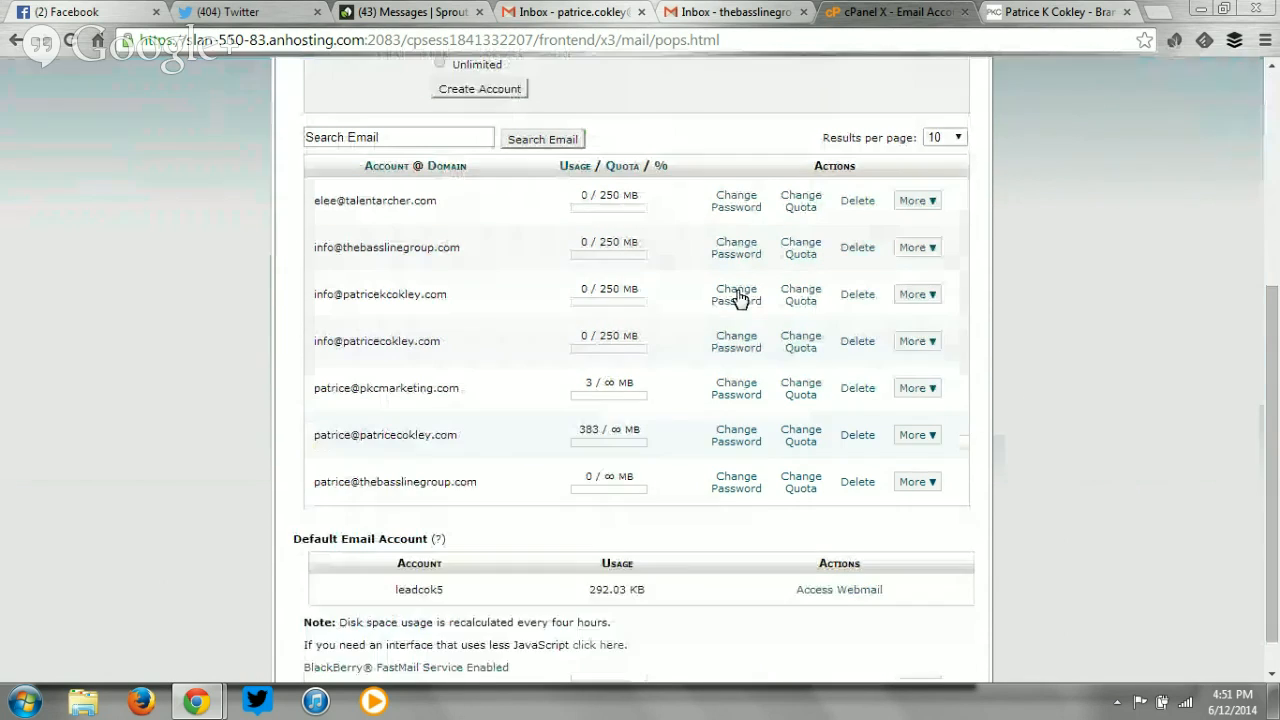
pyautogui.scroll(4, 737, 297)
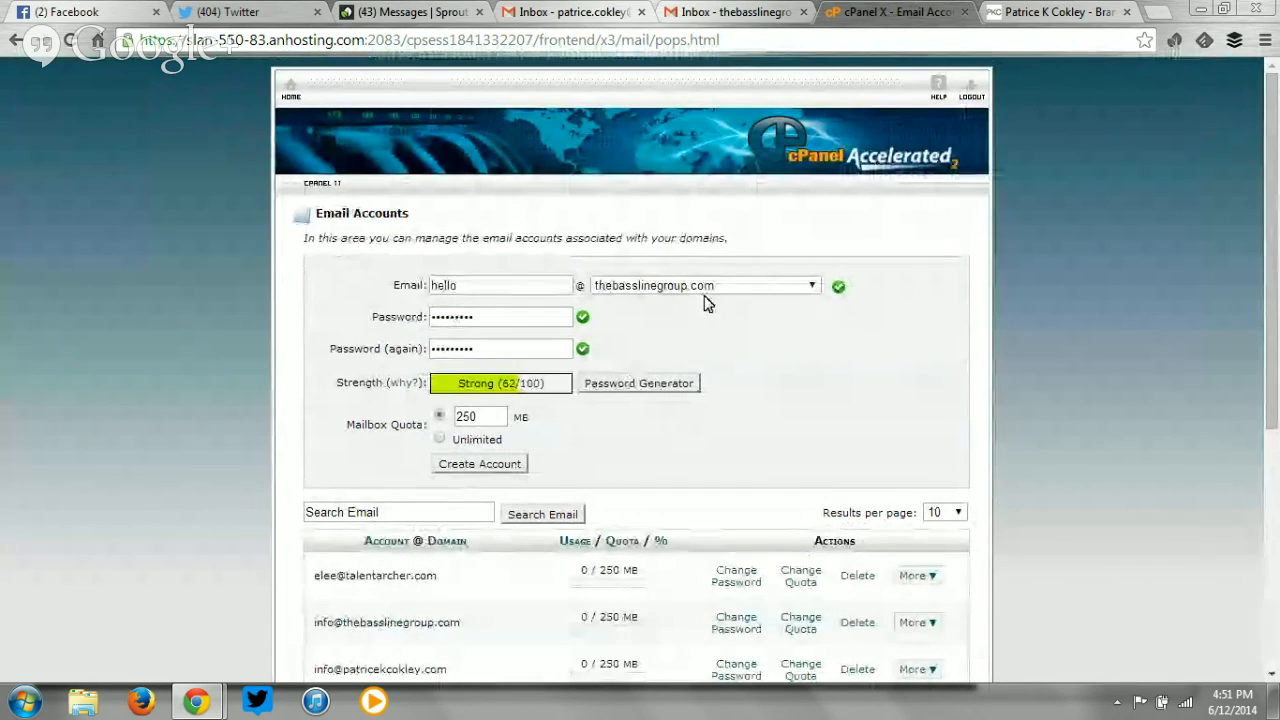
pyautogui.click(494, 469)
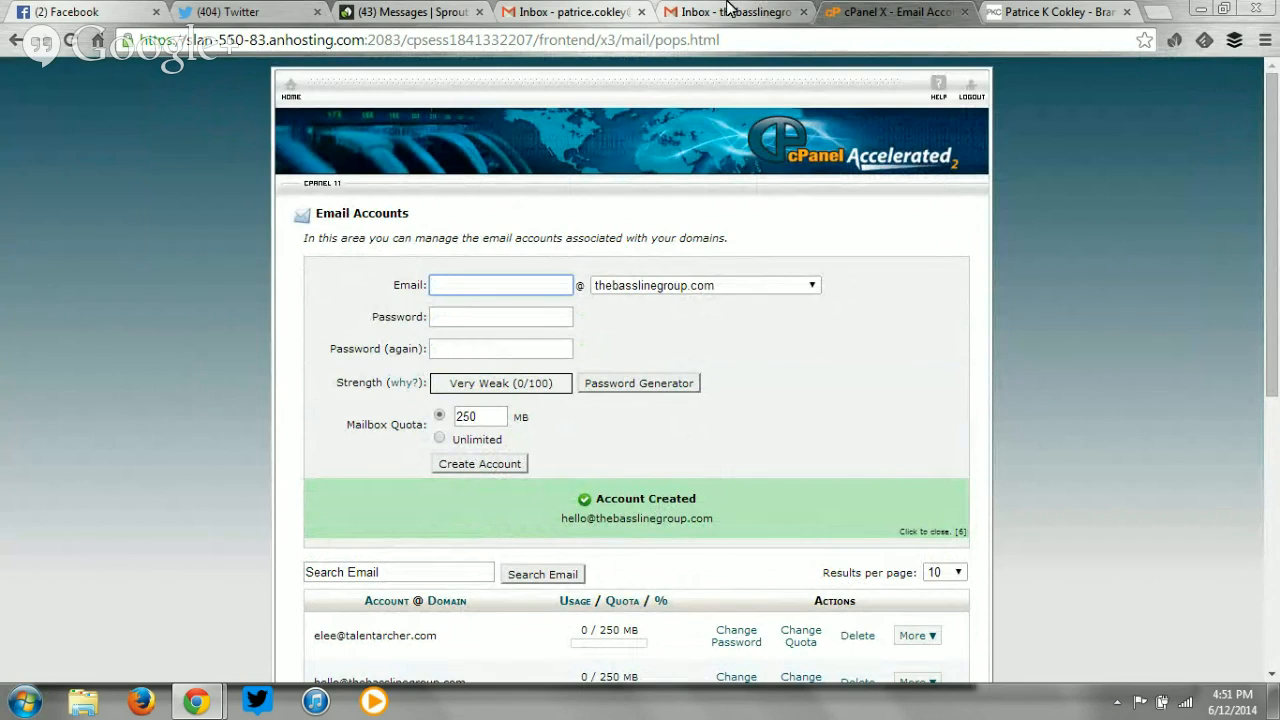
# Switch to the 'Inbox - thebasslinegroup' Gmail tab.
pyautogui.click(762, 10)
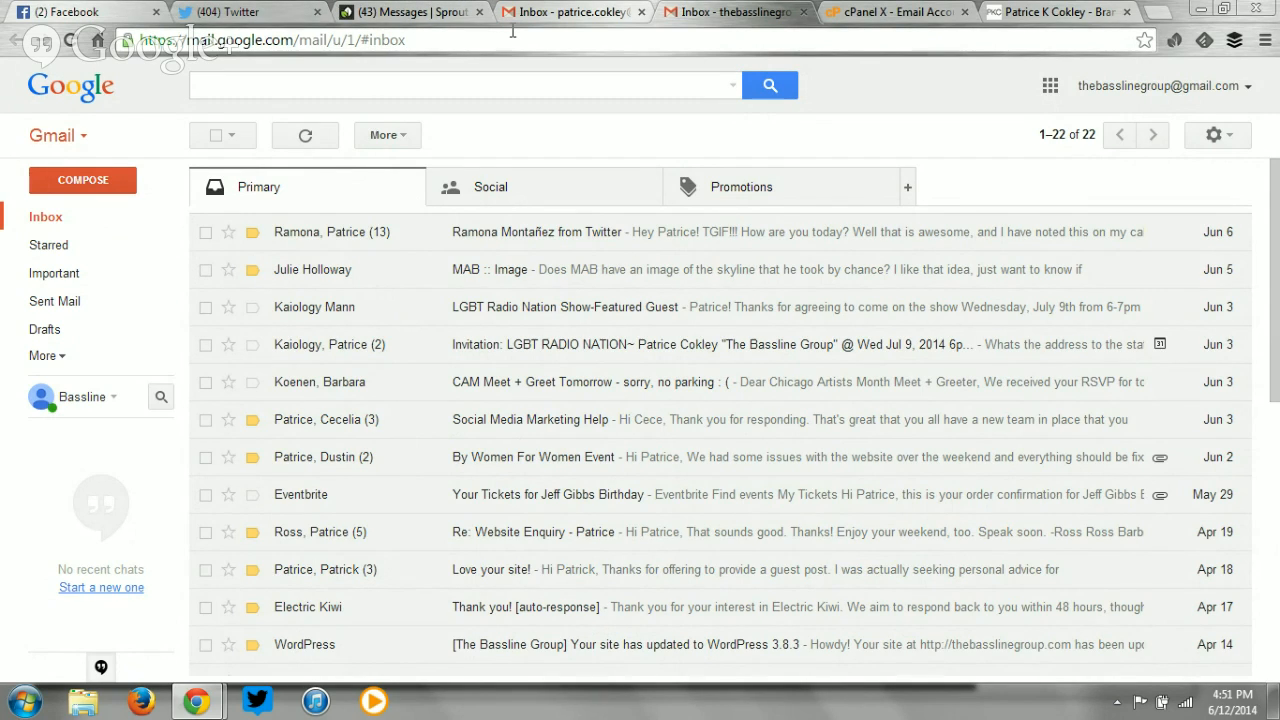
# Open Settings from the gear menu of the Bassline Group Gmail account.
pyautogui.click(580, 11)
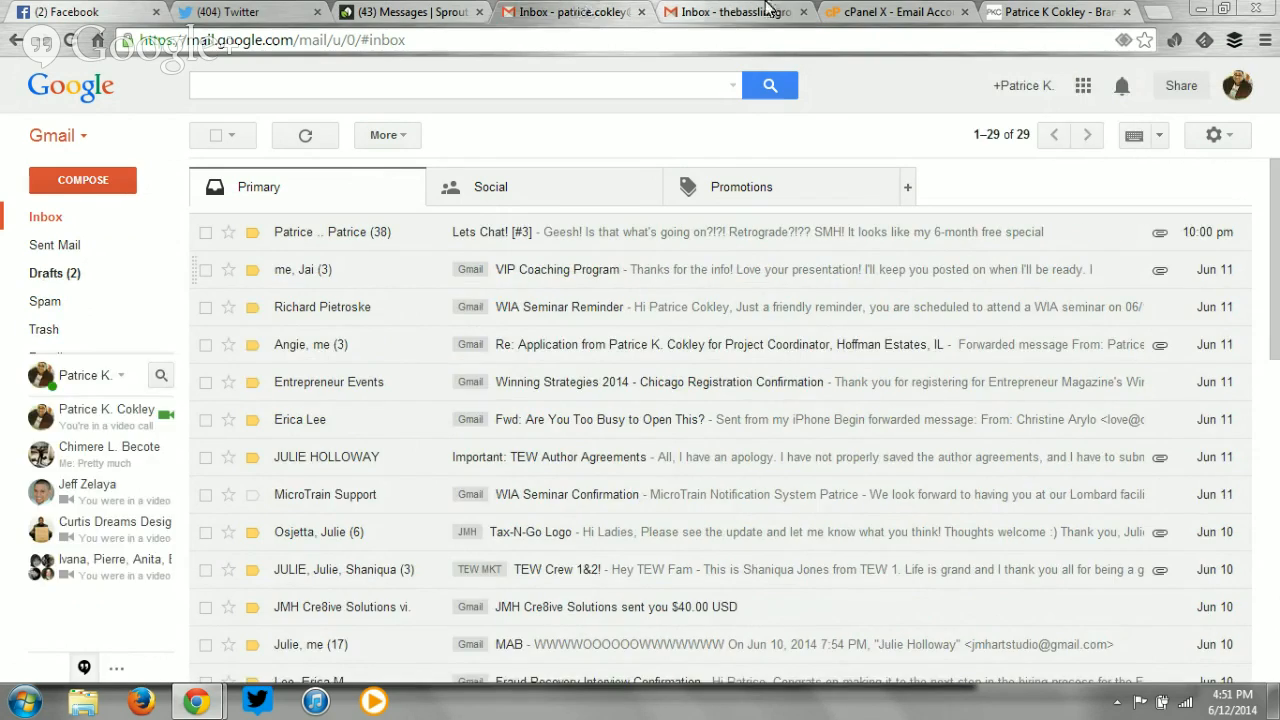
pyautogui.click(700, 12)
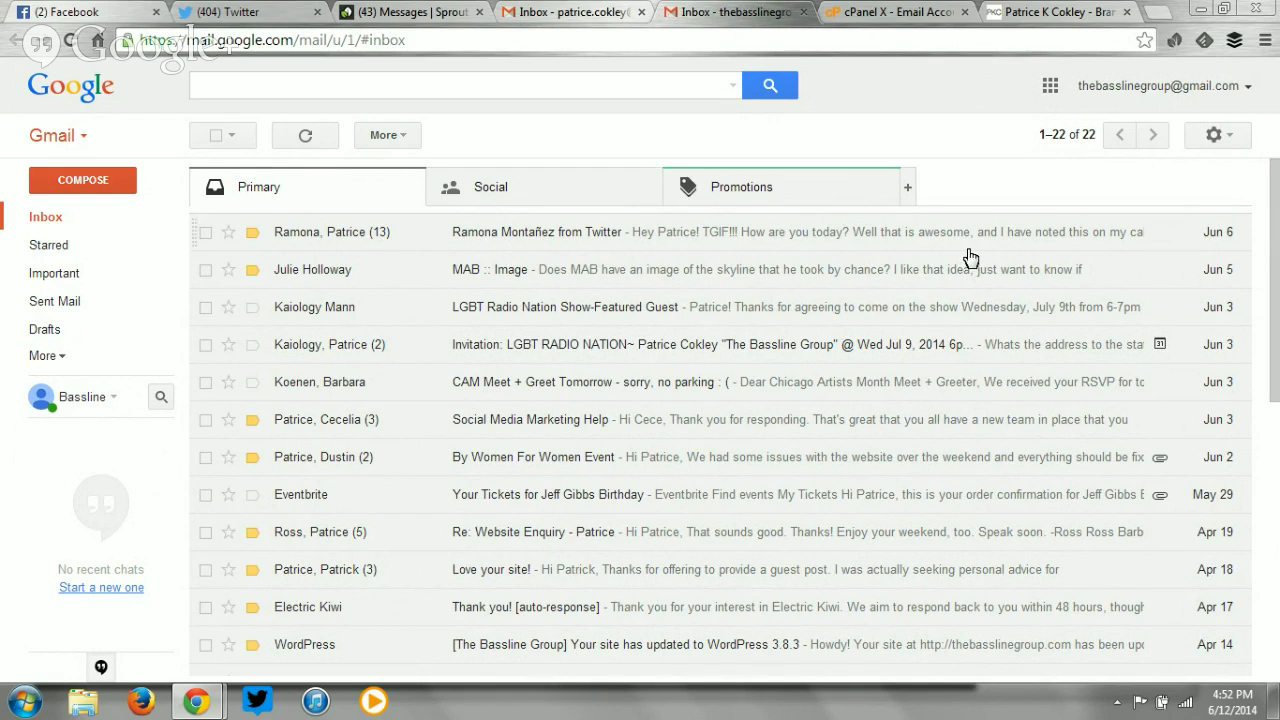
pyautogui.click(1216, 136)
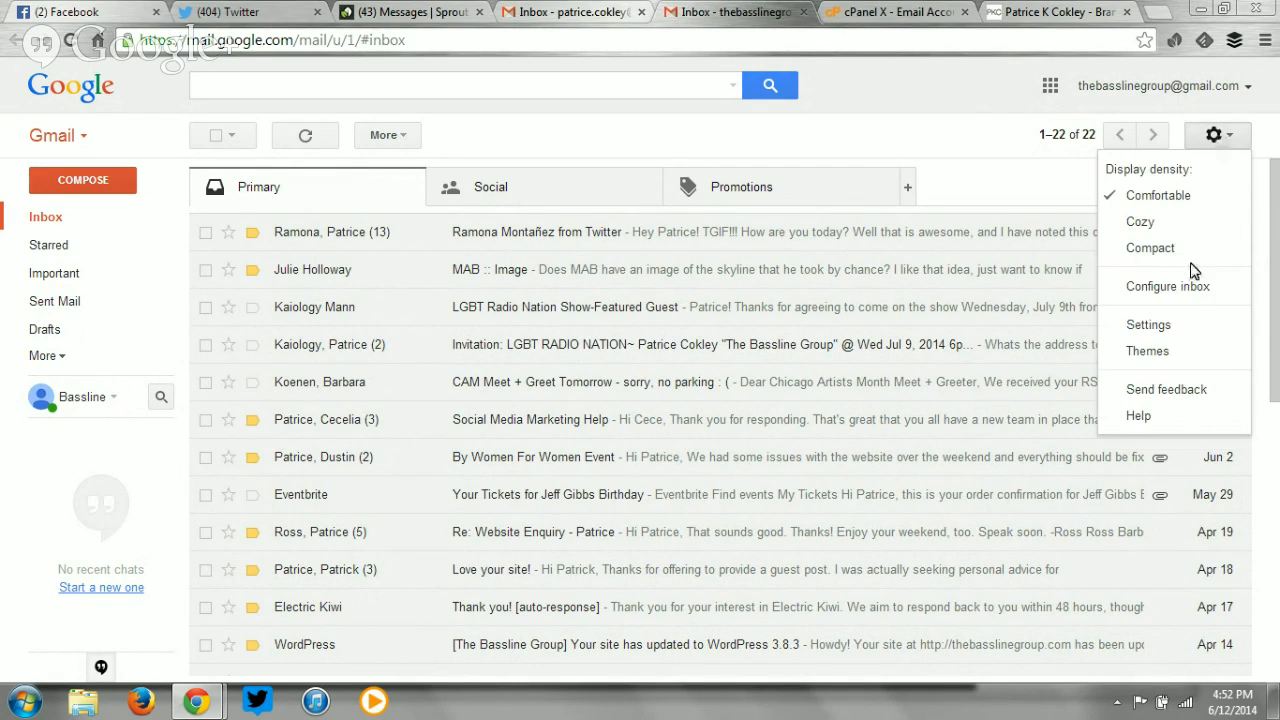
pyautogui.click(1183, 326)
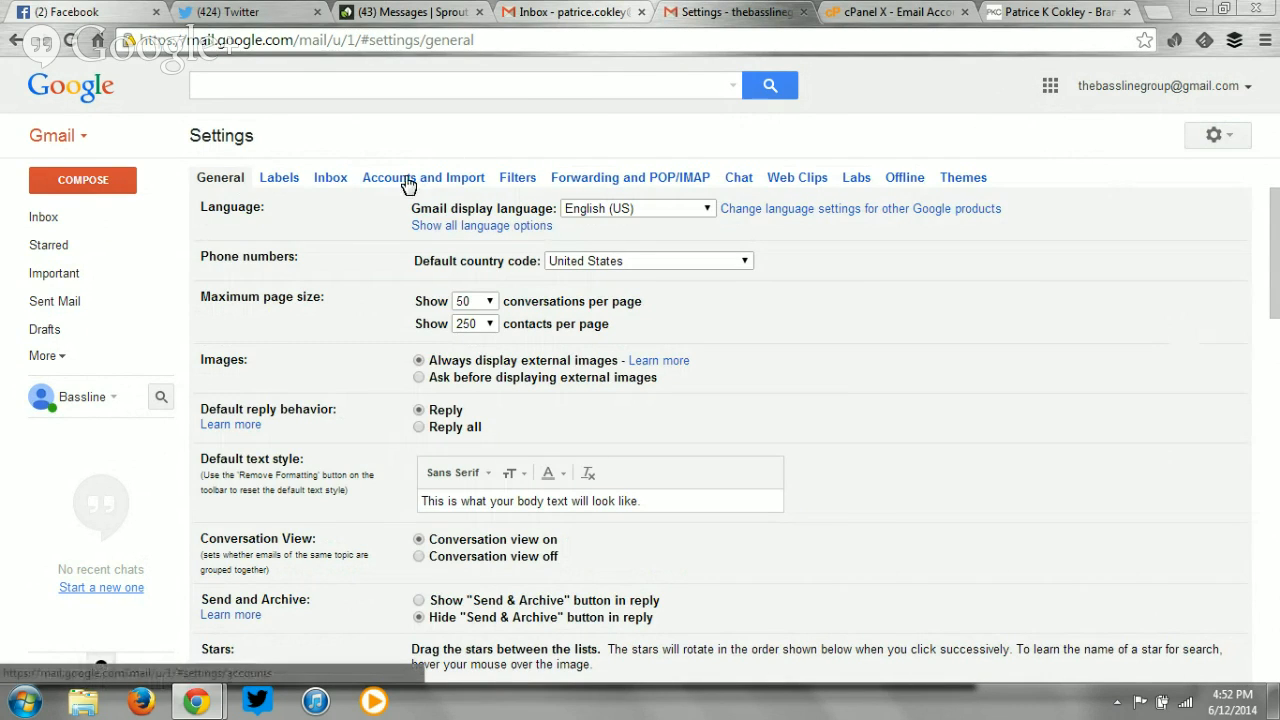
# Show the Accounts and Import tab listing send-as addresses and POP3 accounts.
pyautogui.click(408, 180)
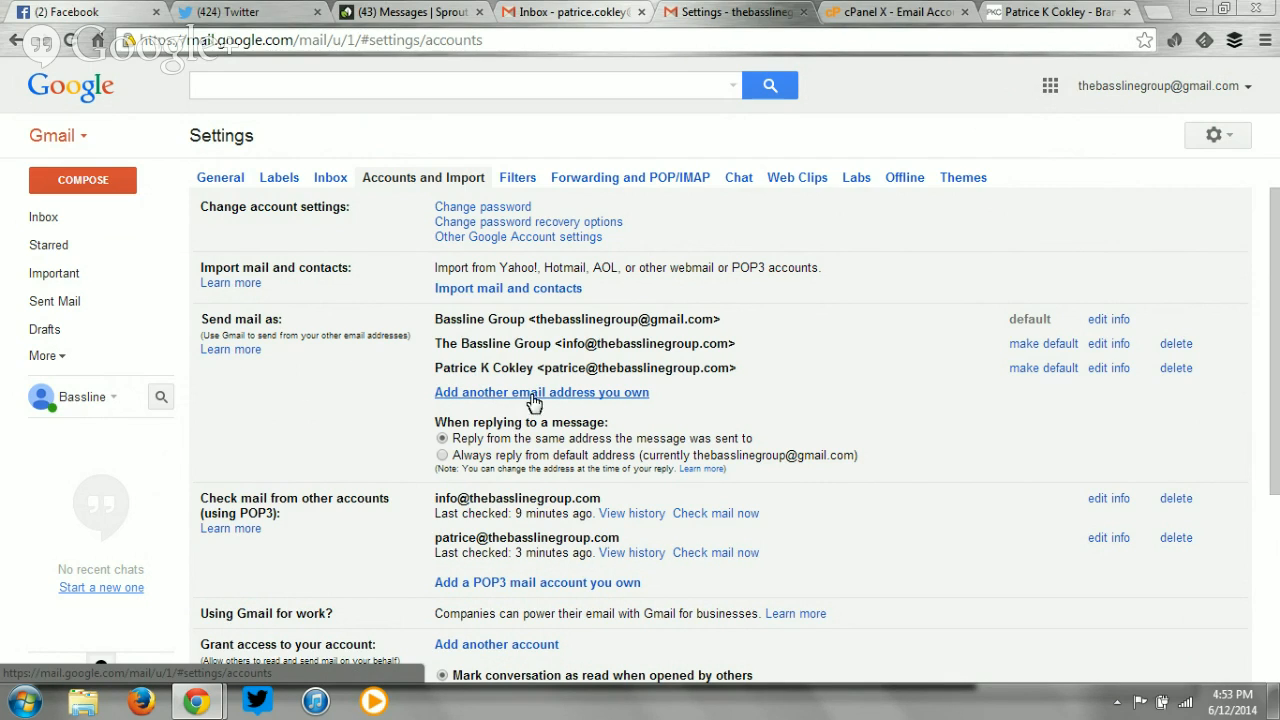
pyautogui.click(632, 396)
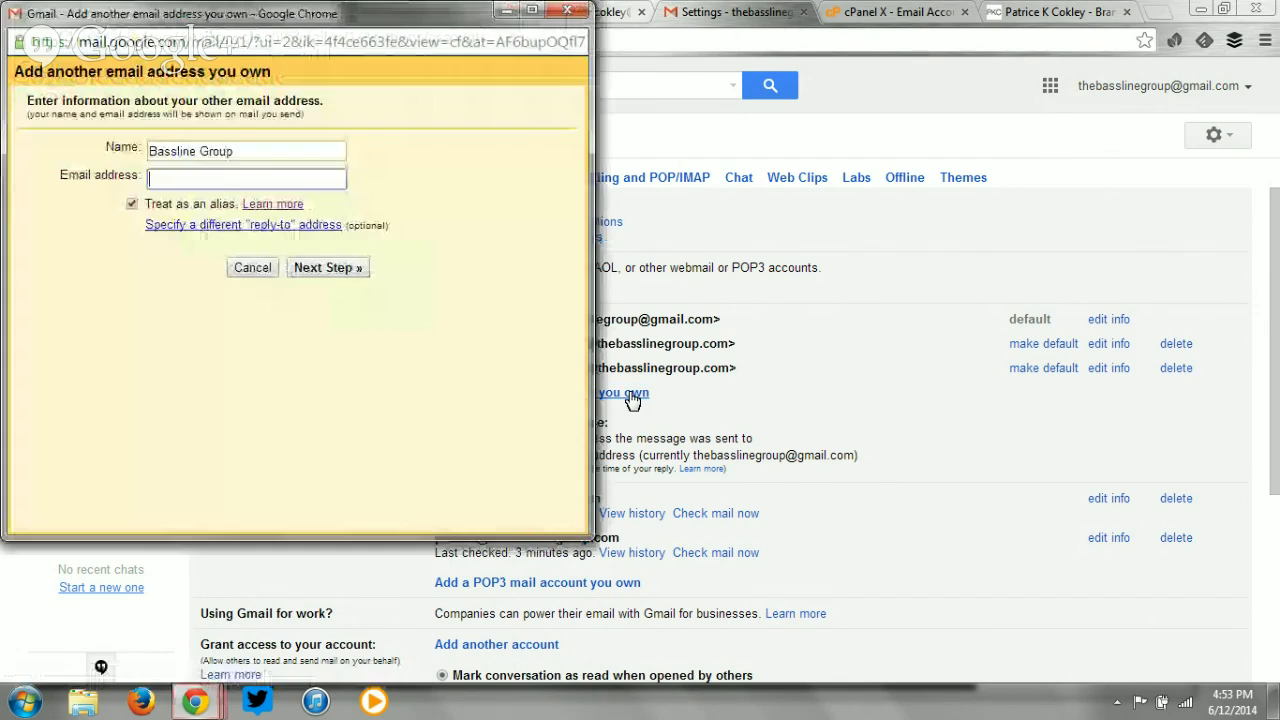
pyautogui.moveTo(227, 14); pyautogui.dragTo(233, 22)
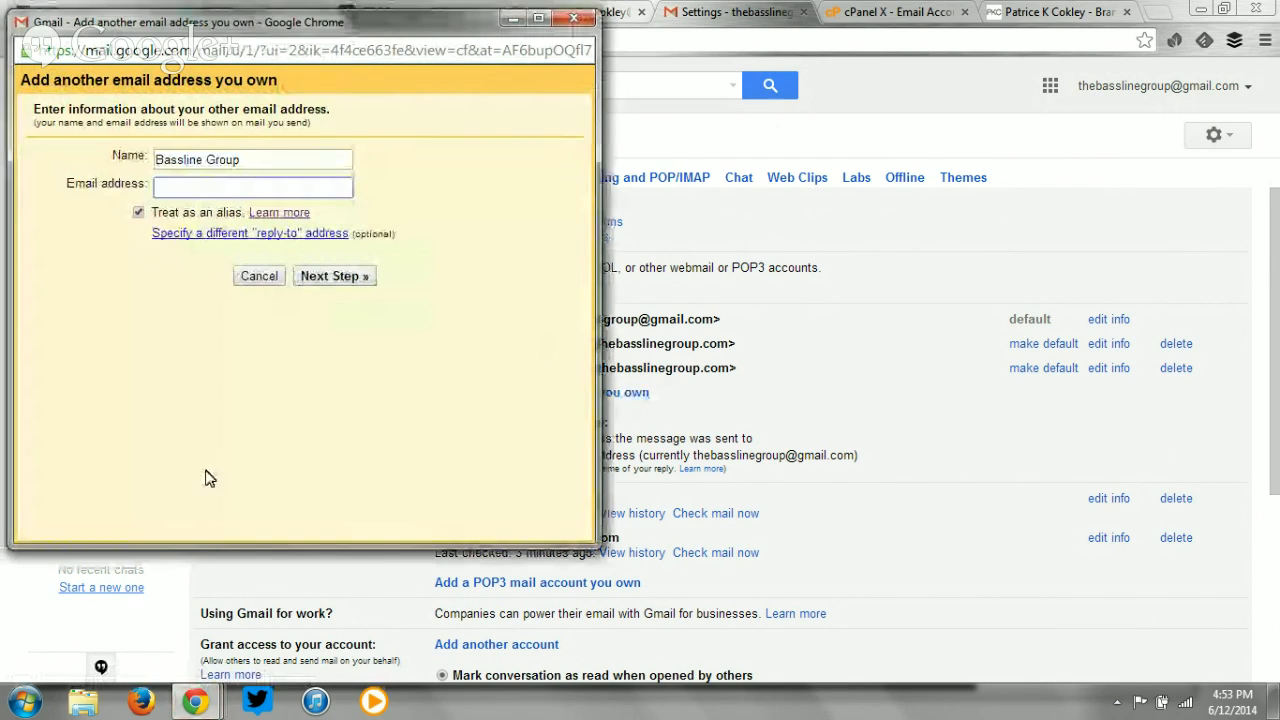
pyautogui.click(206, 694)
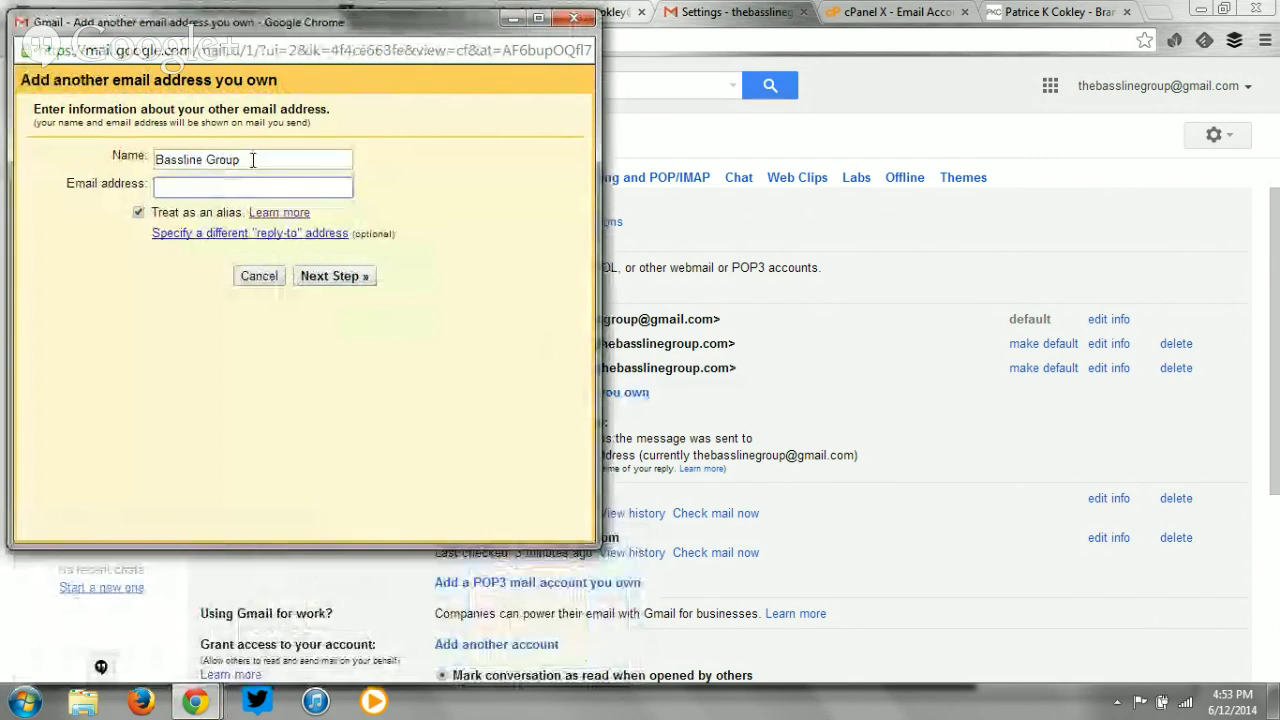
pyautogui.moveTo(271, 160); pyautogui.dragTo(90, 152)
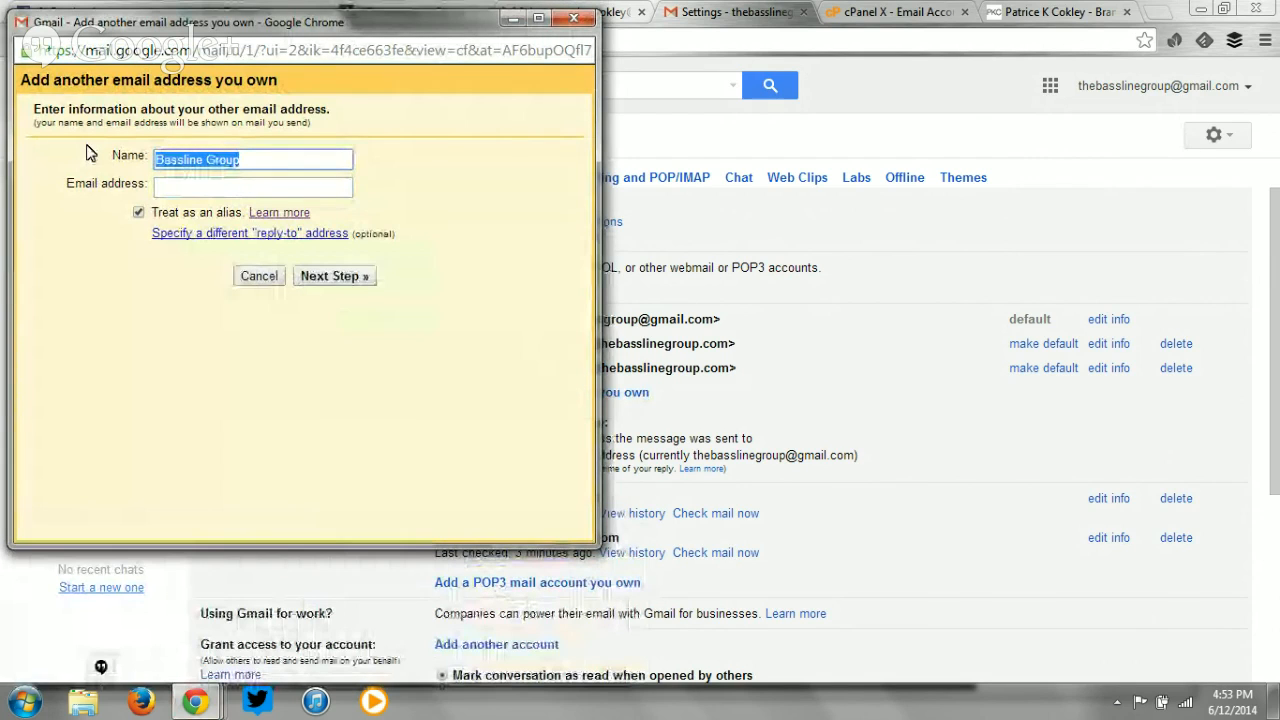
pyautogui.moveTo(337, 38); pyautogui.dragTo(545, 429)
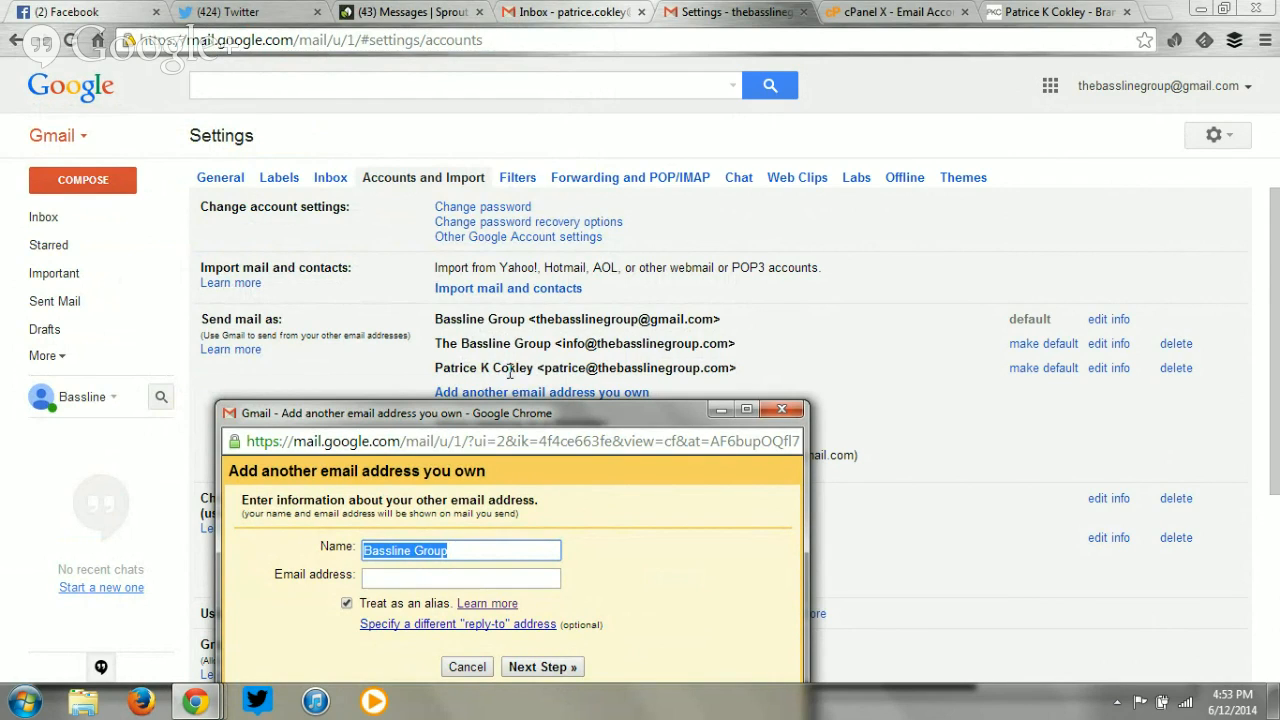
pyautogui.moveTo(520, 418); pyautogui.dragTo(454, 135)
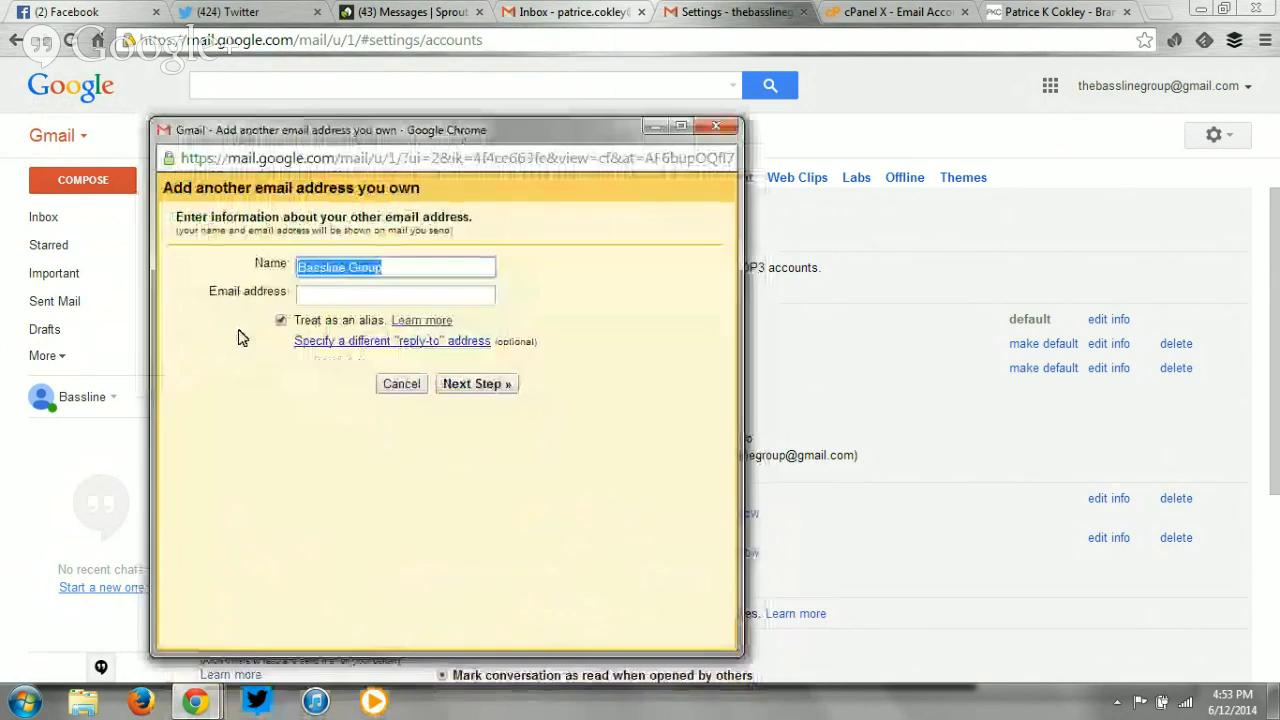
pyautogui.click(380, 291)
pyautogui.moveTo(404, 271); pyautogui.dragTo(36, 249)
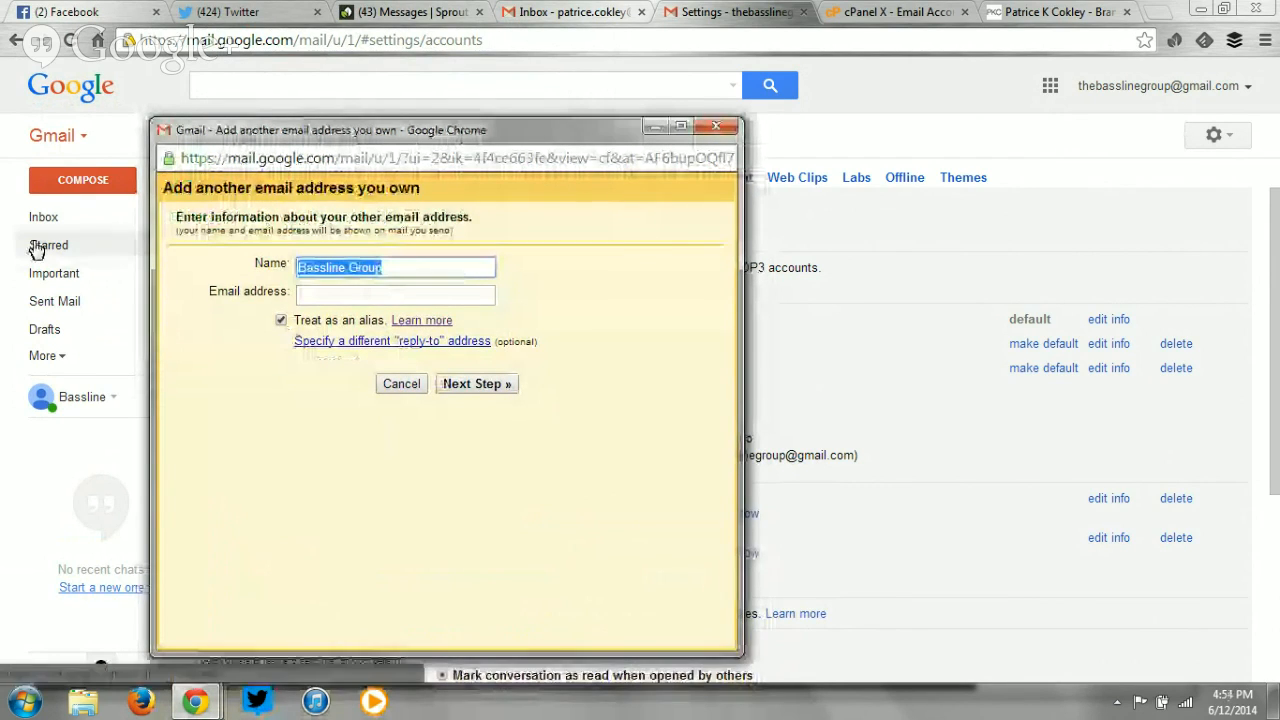
pyautogui.write('hello')
pyautogui.press('BackSpace')
pyautogui.press('BackSpace')
pyautogui.press('BackSpace')
pyautogui.press('BackSpace')
pyautogui.press('BackSpace')
pyautogui.press('BackSpace')
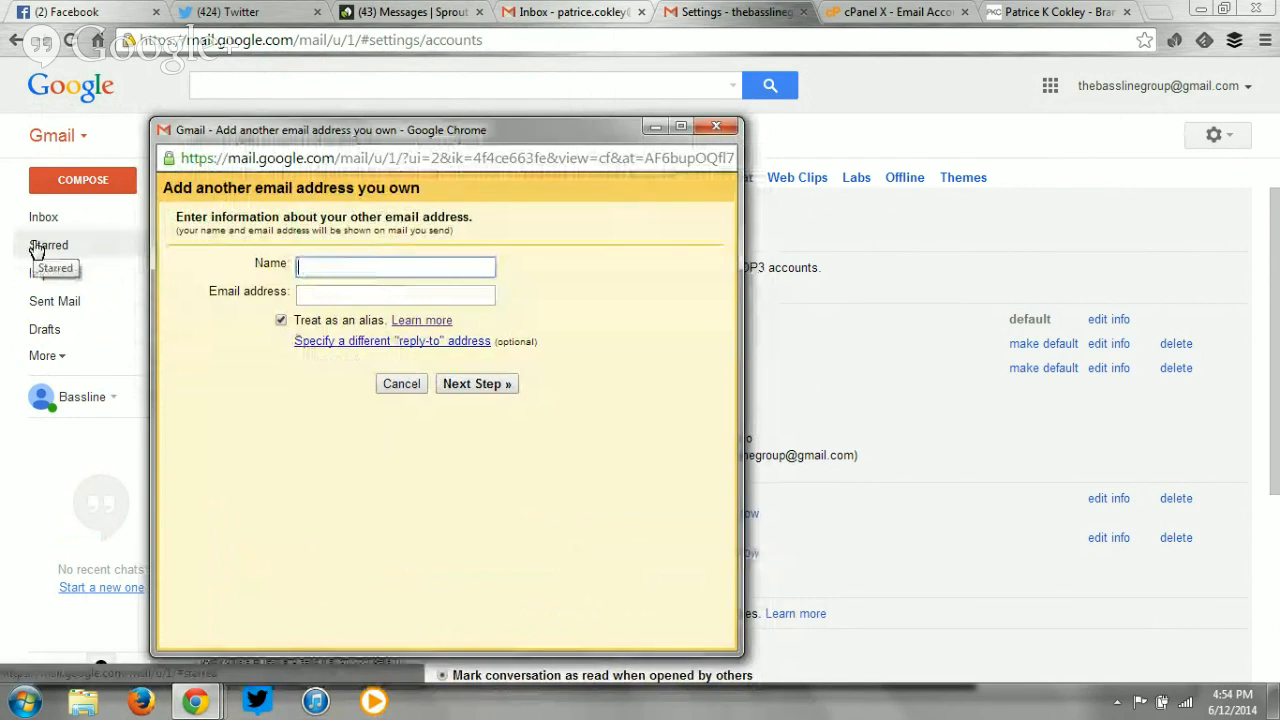
pyautogui.write('Hello')
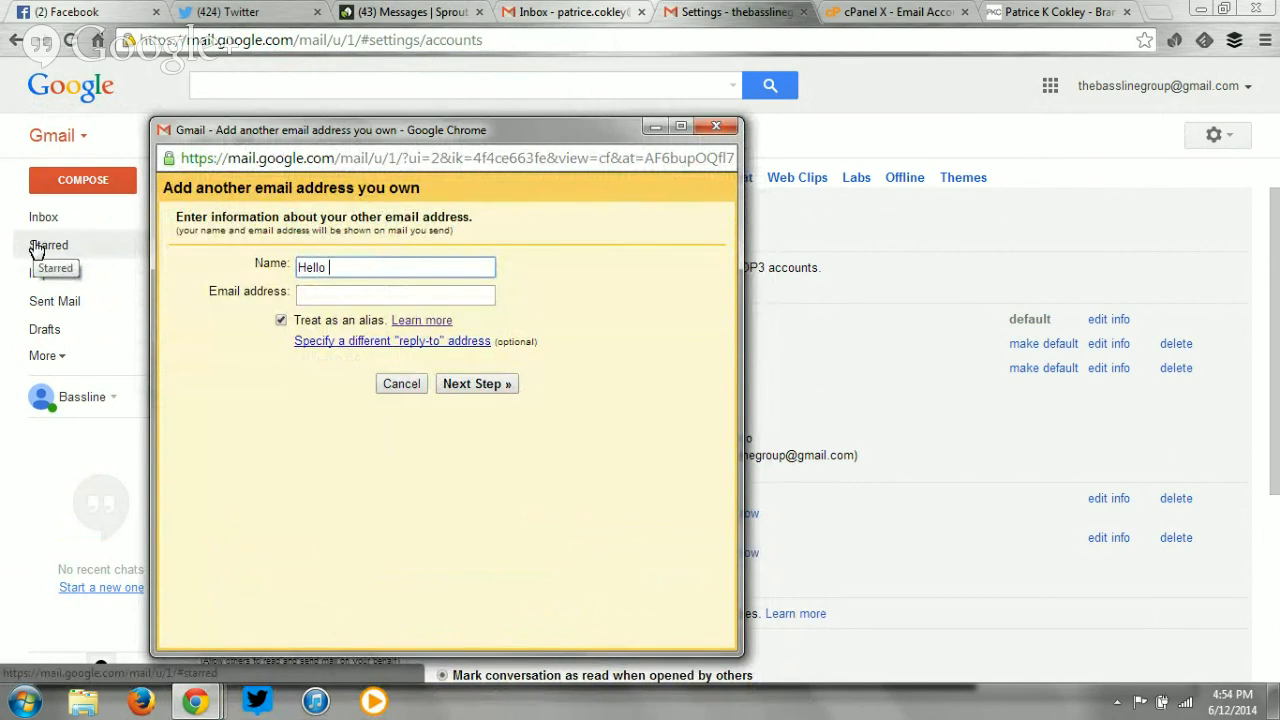
pyautogui.click(403, 386)
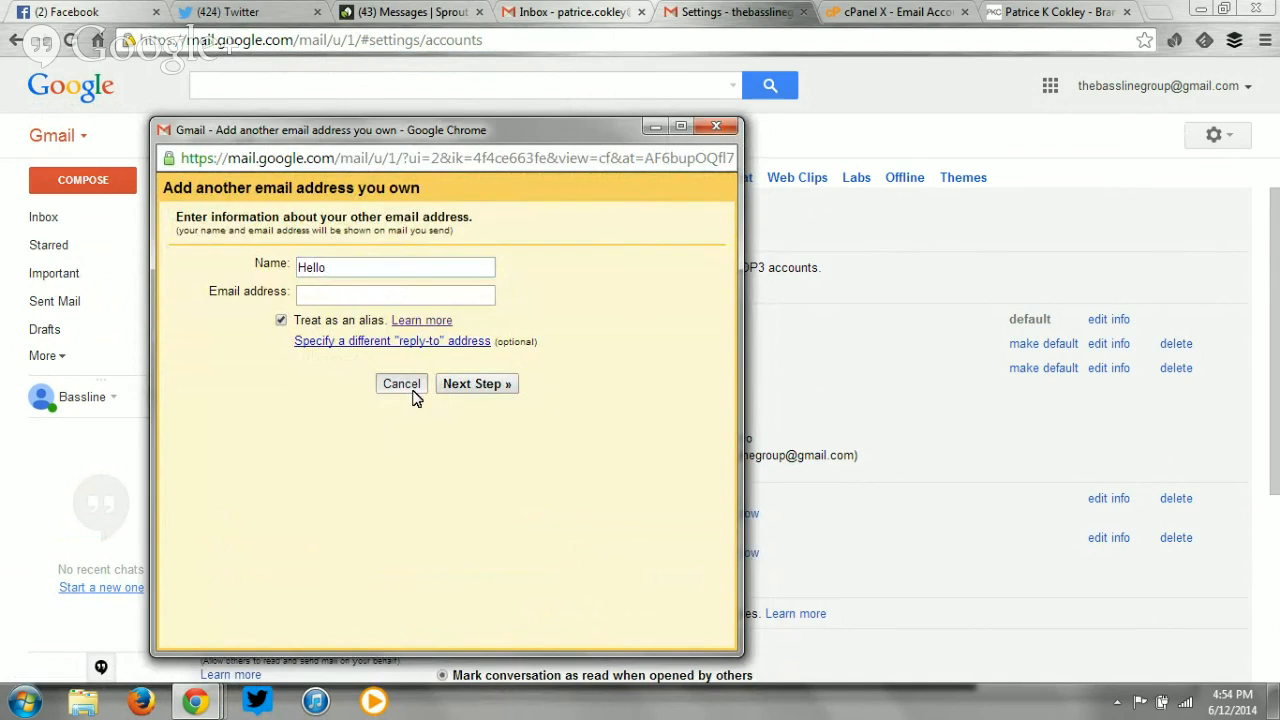
# Return to Gmail's Accounts and Import settings via the inbox and gear menu.
pyautogui.click(40, 222)
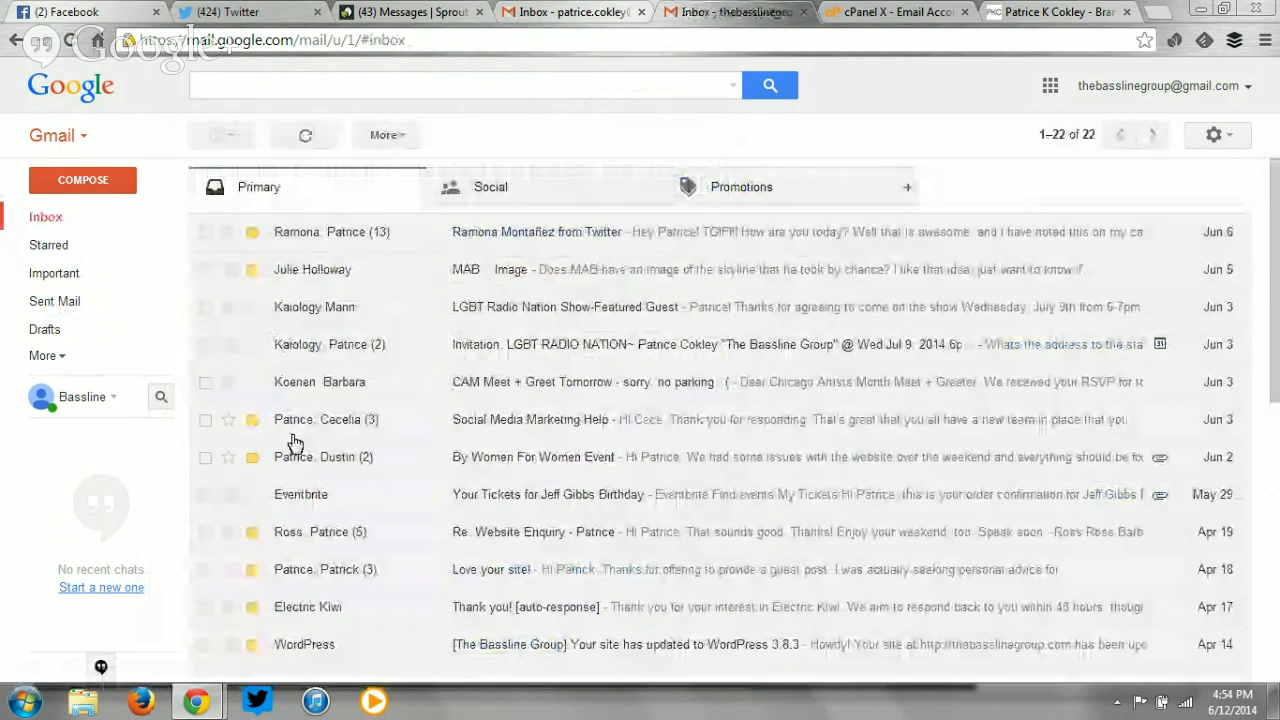
pyautogui.scroll(-5, 300, 531)
pyautogui.scroll(5, 300, 534)
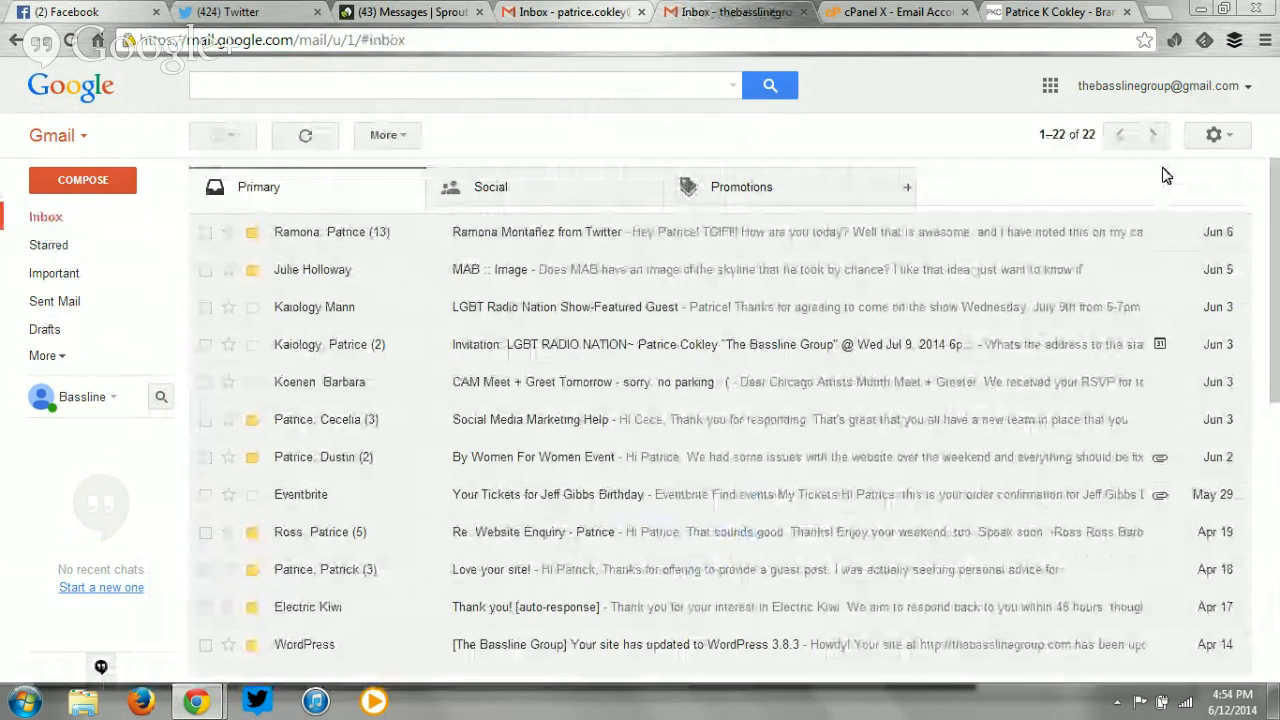
pyautogui.click(1213, 135)
pyautogui.click(1188, 323)
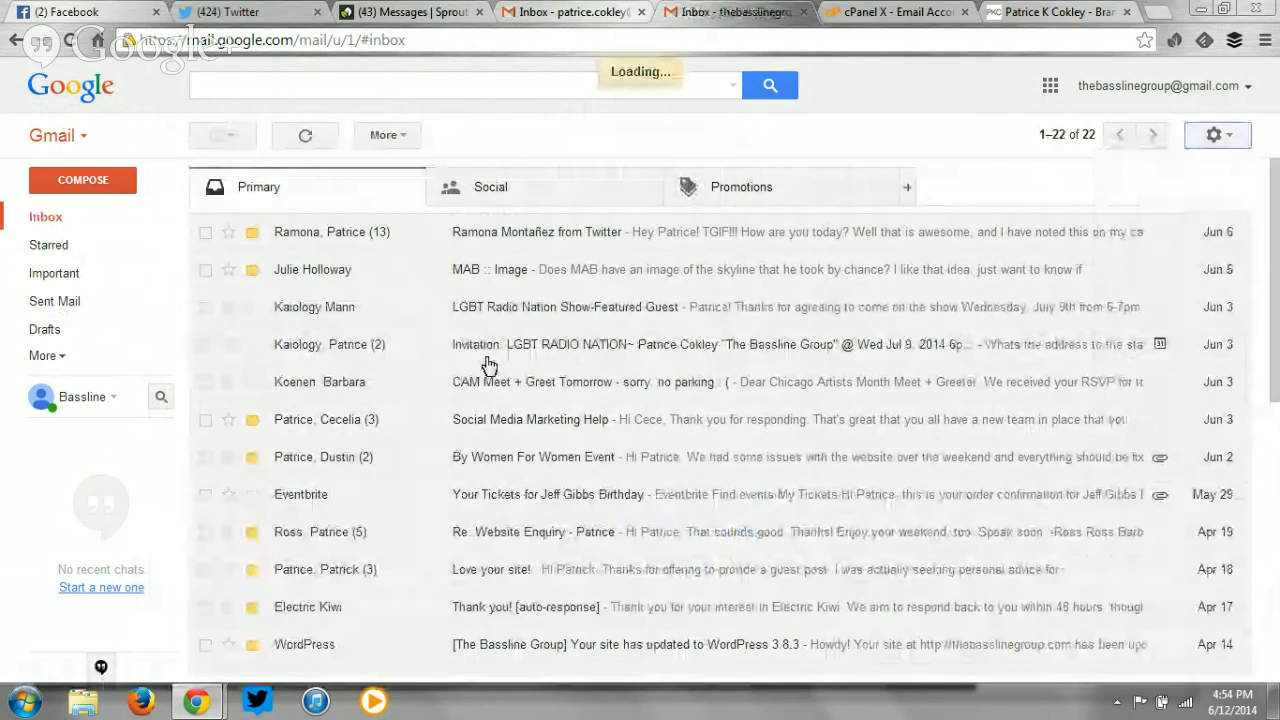
pyautogui.click(466, 177)
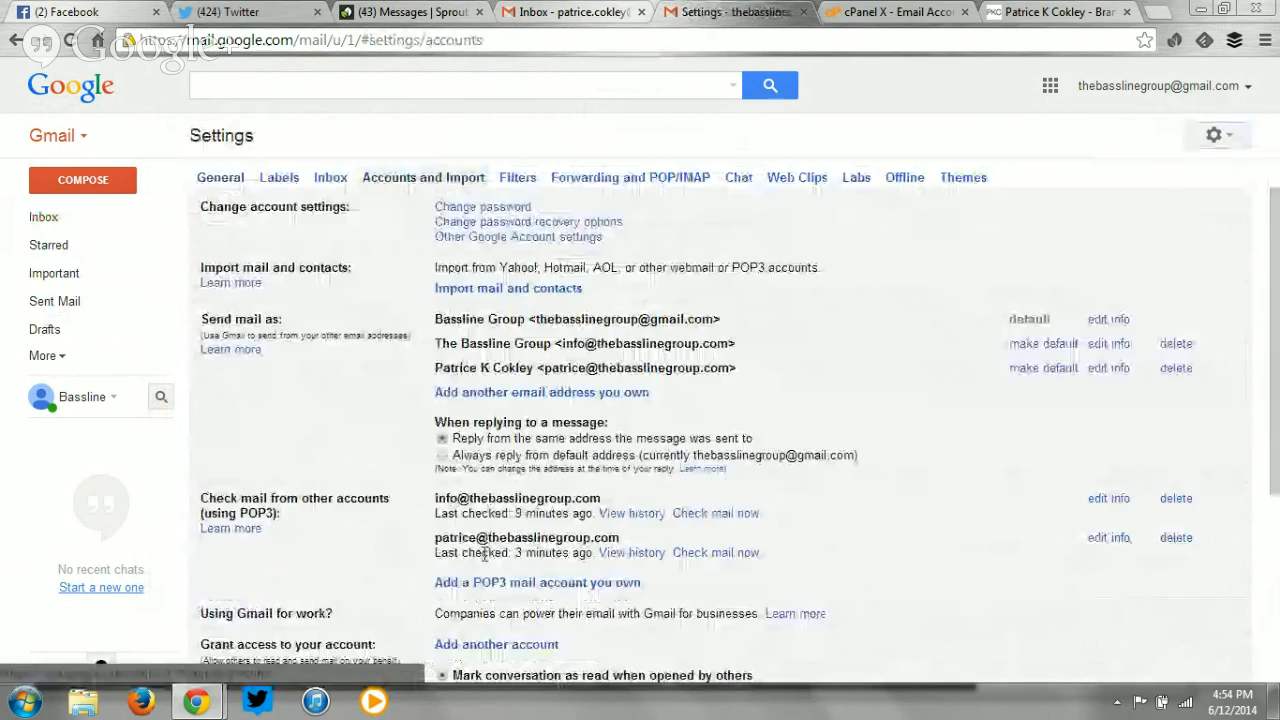
pyautogui.click(525, 393)
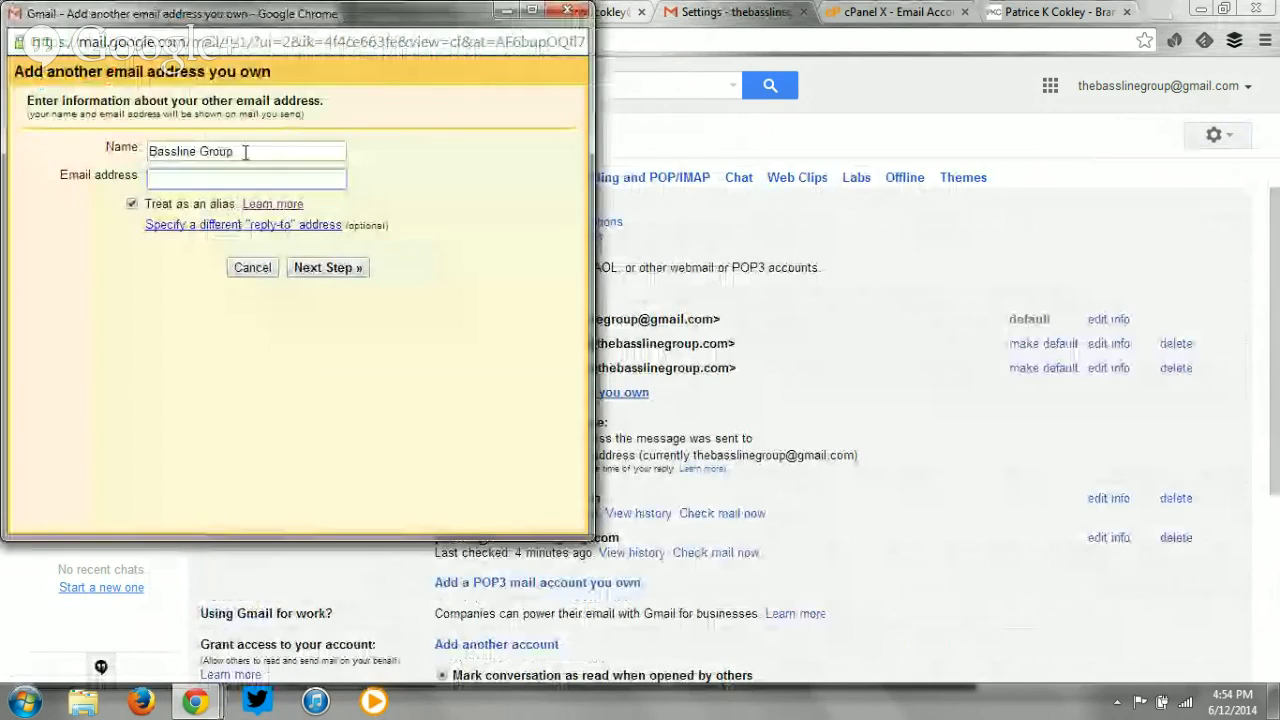
pyautogui.write('Hello B')
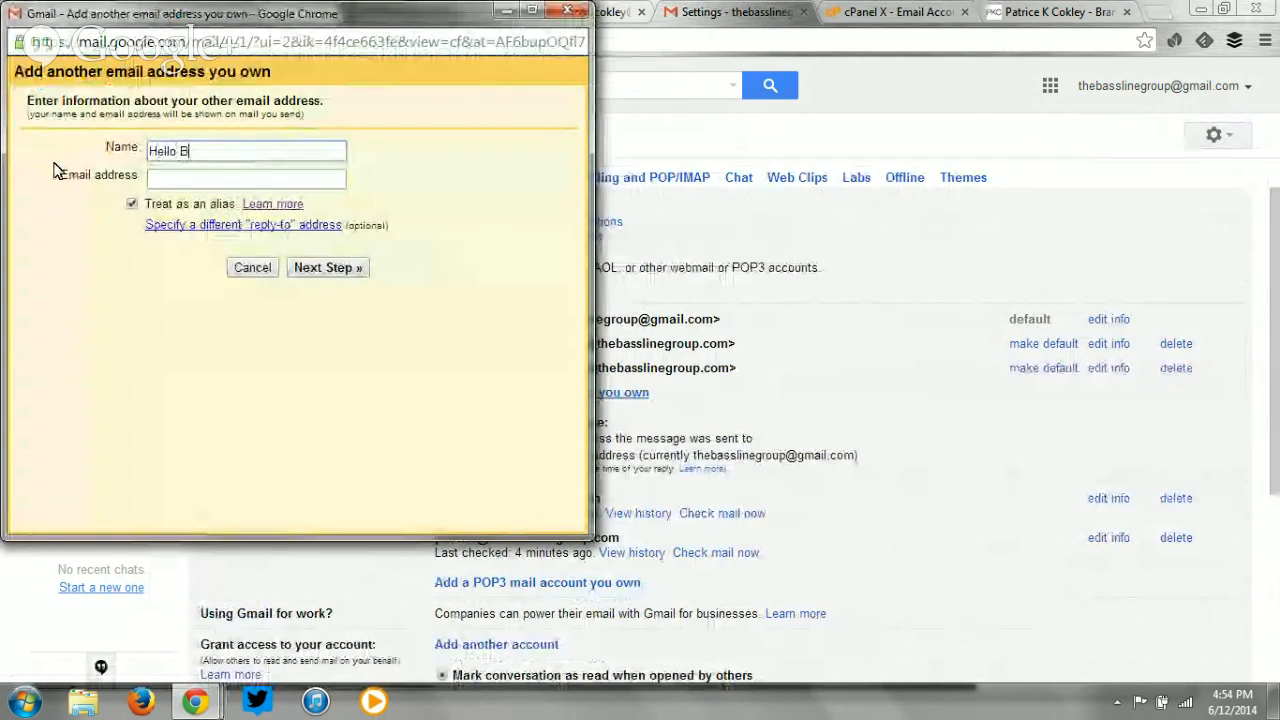
pyautogui.write('assline')
pyautogui.press('Tab')
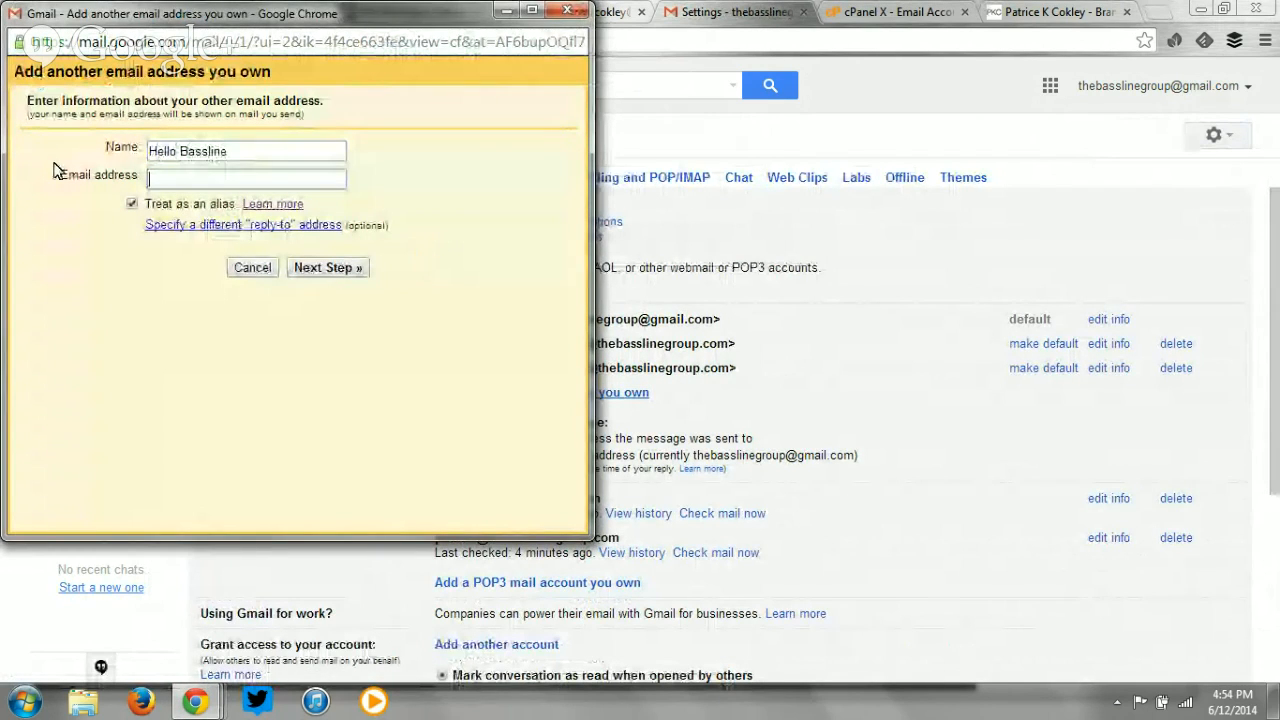
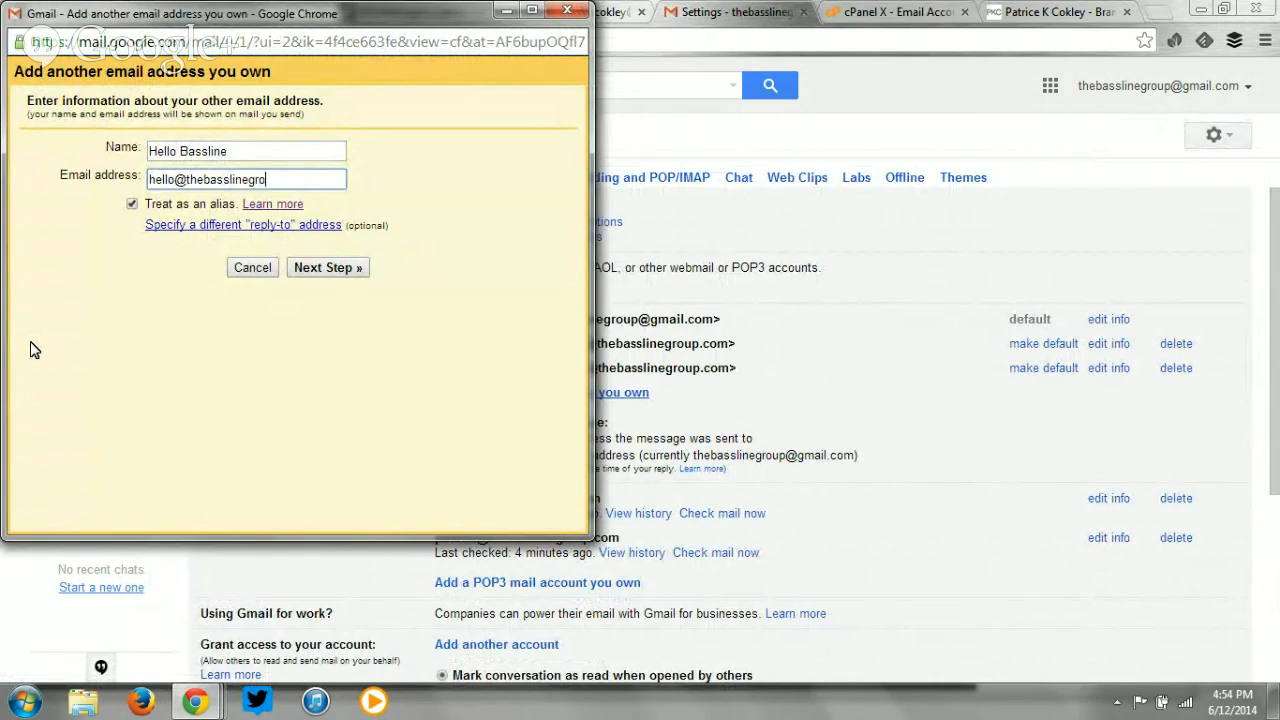
pyautogui.click(324, 269)
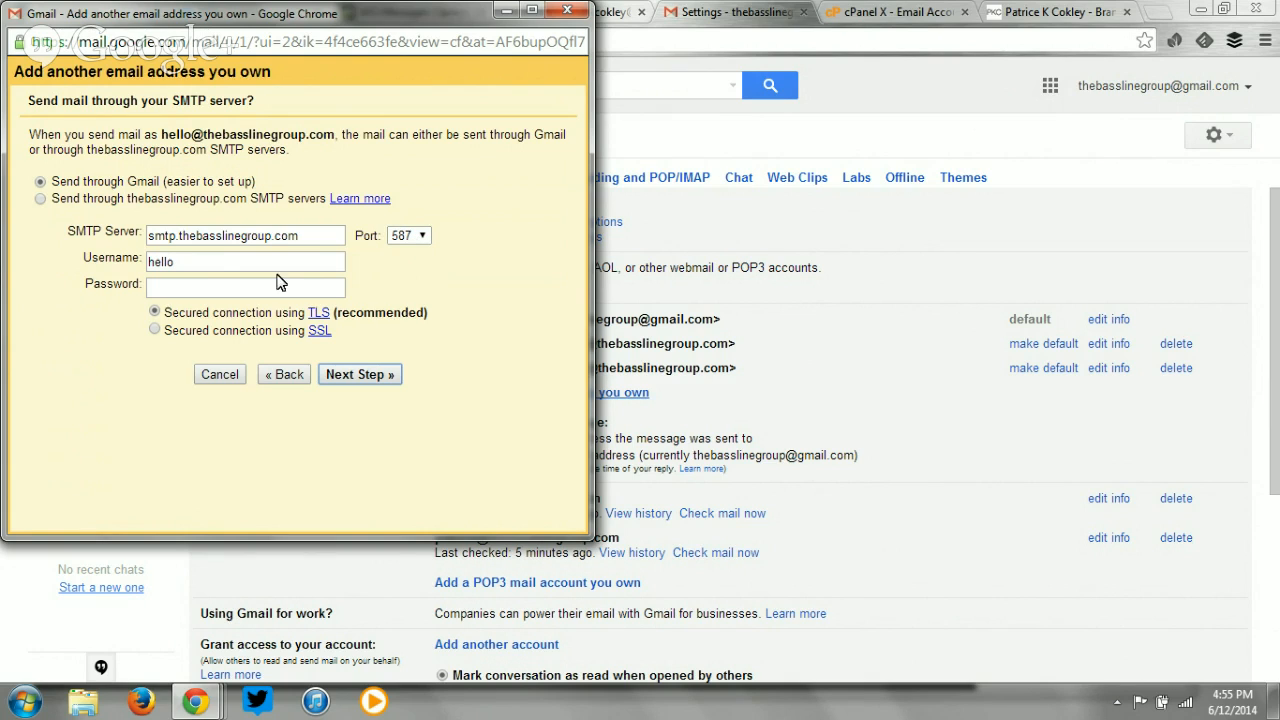
pyautogui.moveTo(210, 262); pyautogui.dragTo(61, 265)
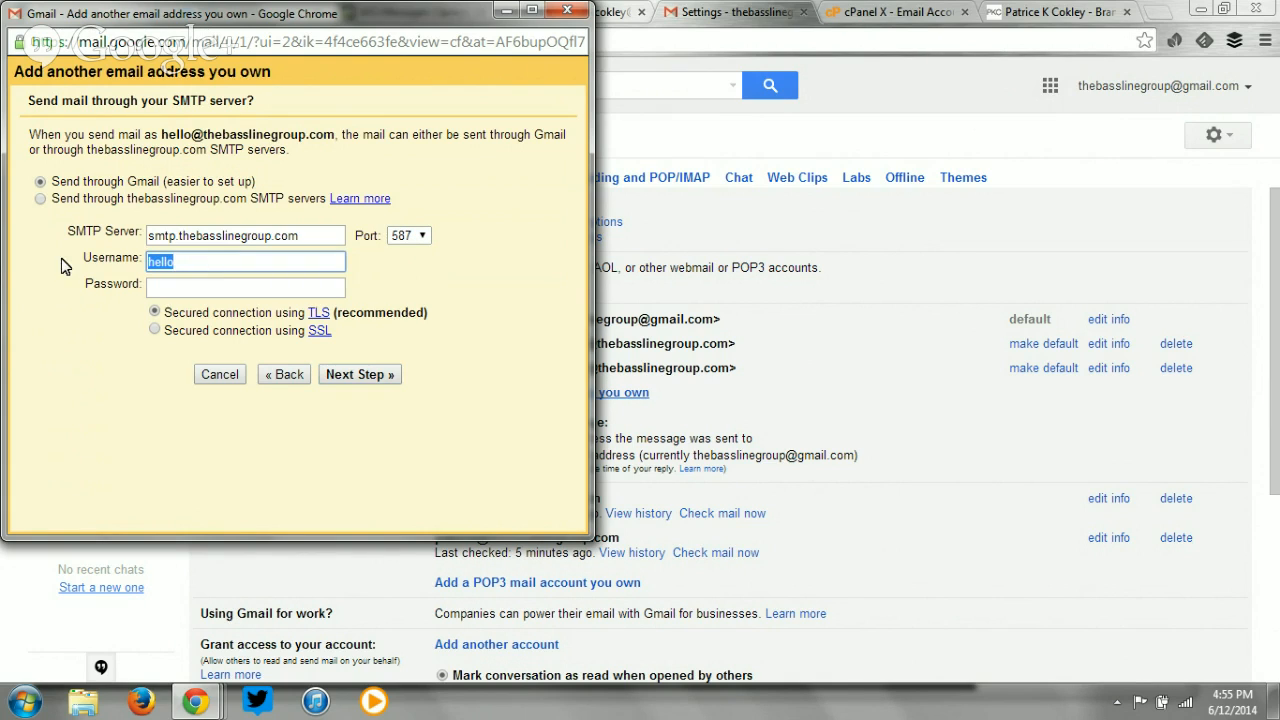
pyautogui.click(190, 291)
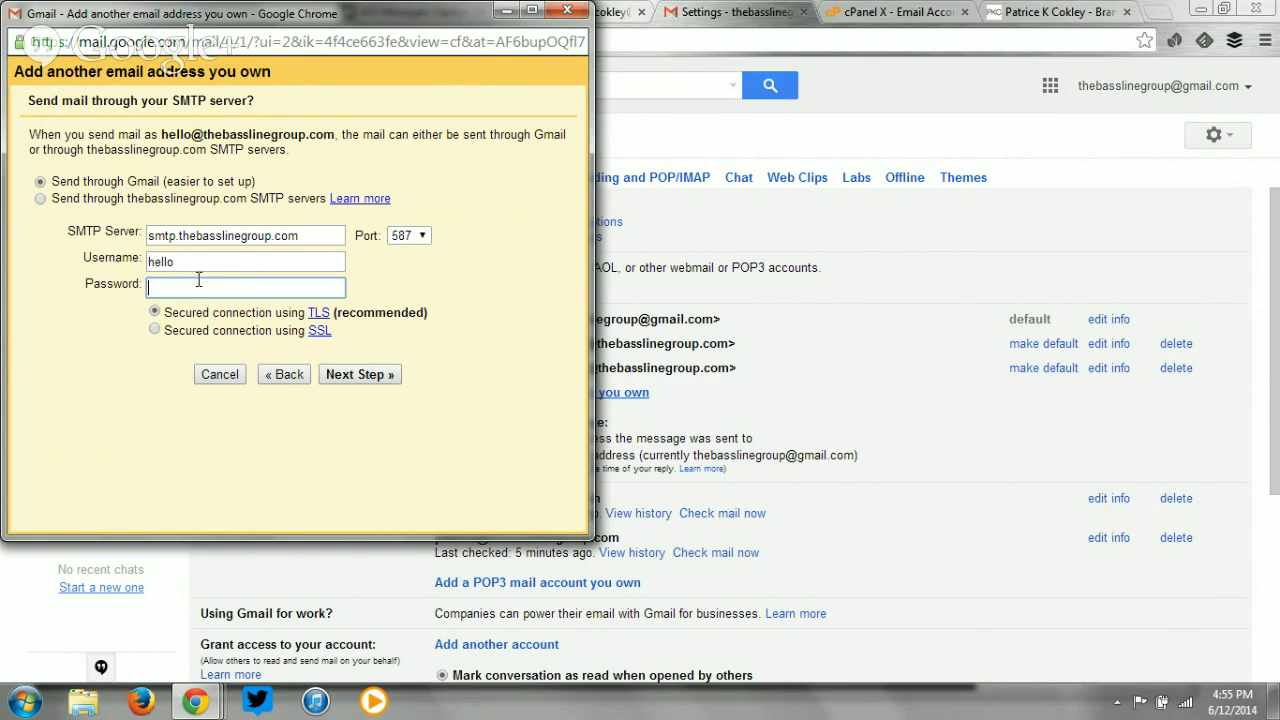
pyautogui.moveTo(203, 261); pyautogui.dragTo(93, 258)
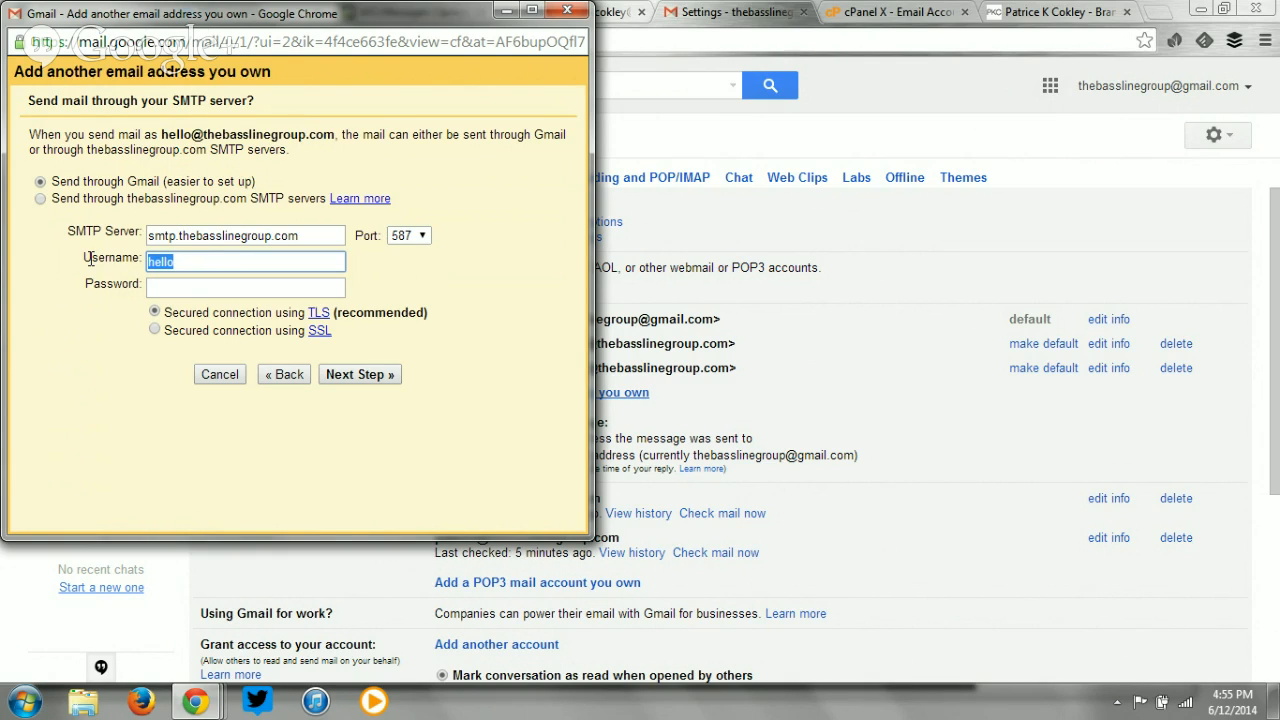
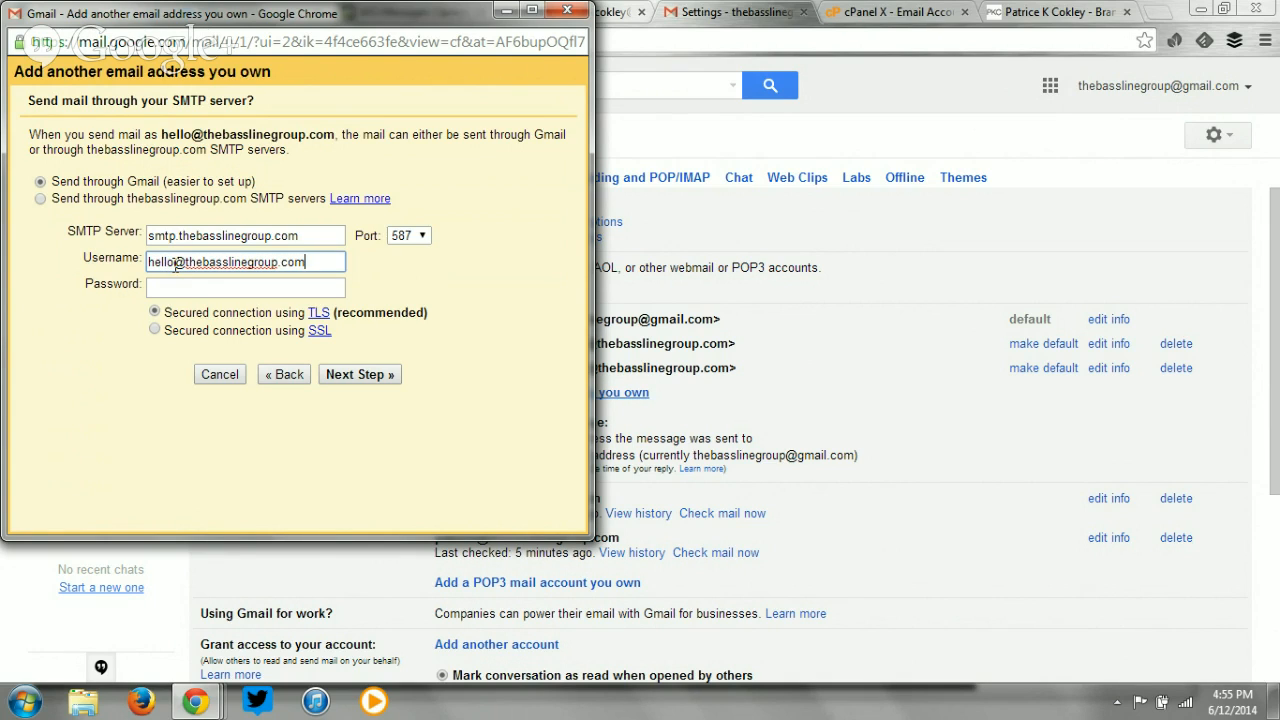
pyautogui.moveTo(174, 262); pyautogui.dragTo(143, 258)
pyautogui.click(304, 262)
pyautogui.moveTo(339, 262); pyautogui.dragTo(143, 244)
pyautogui.click(194, 286)
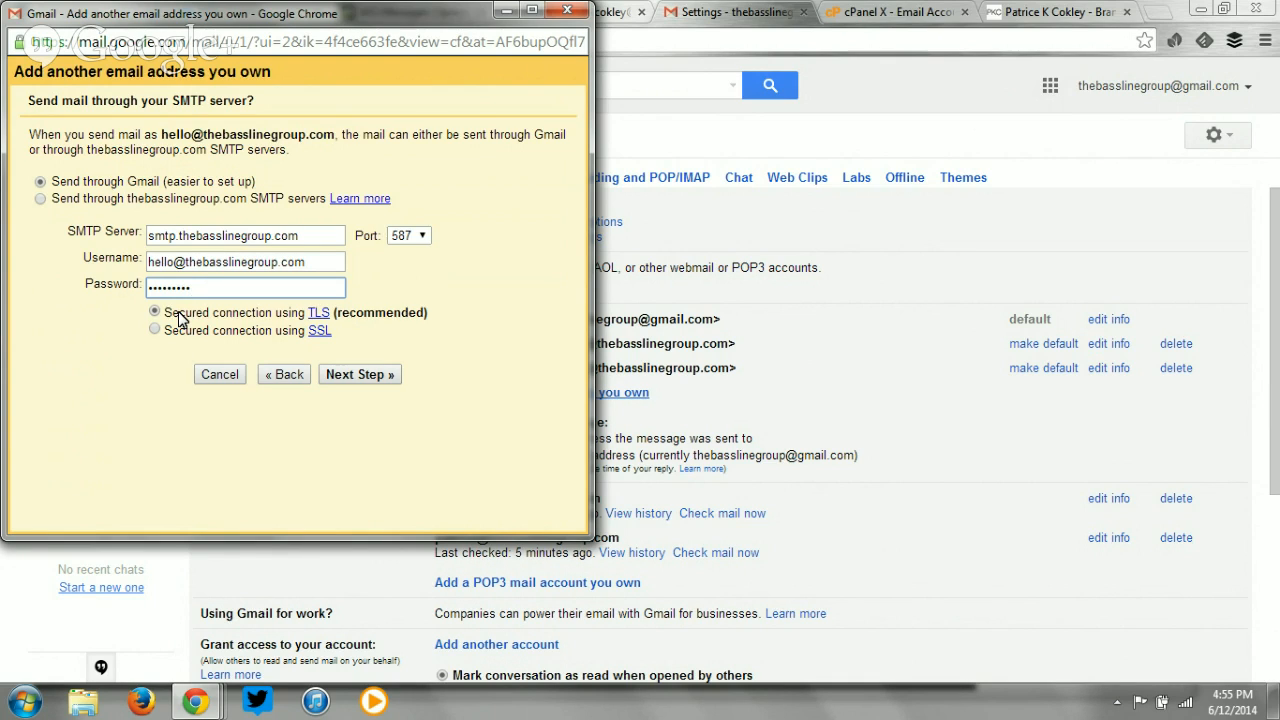
pyautogui.click(378, 377)
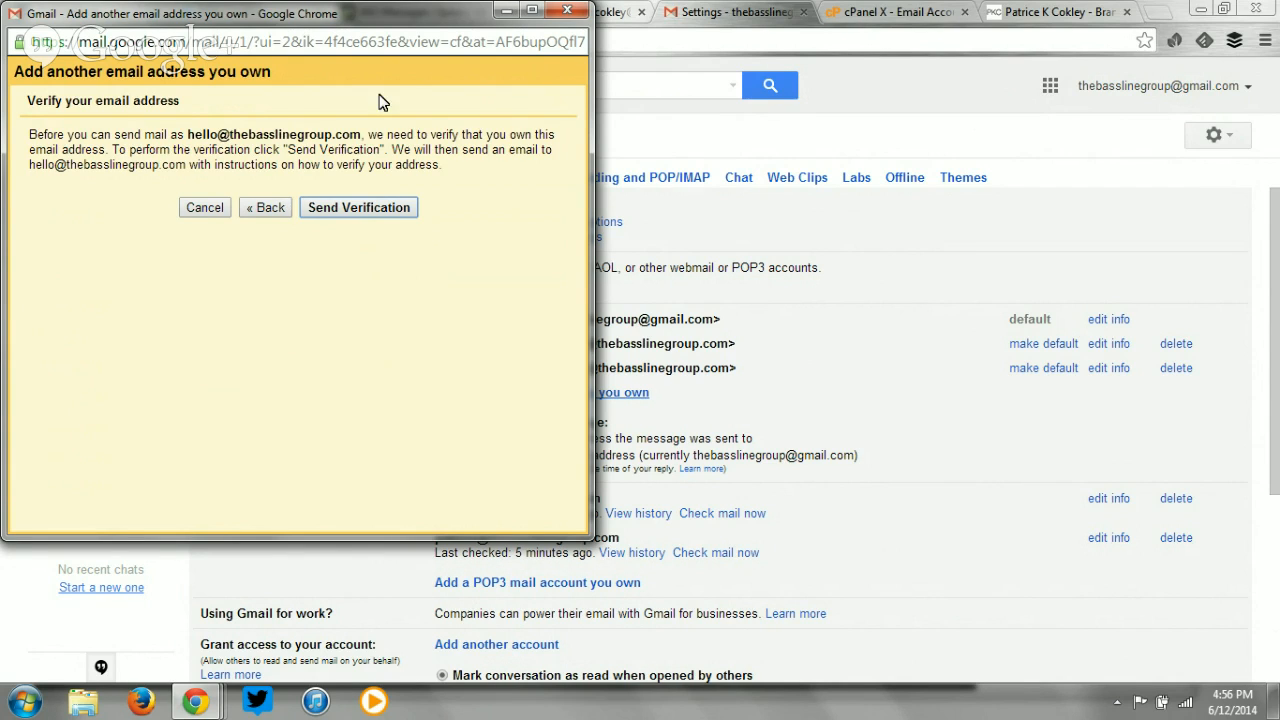
pyautogui.click(880, 10)
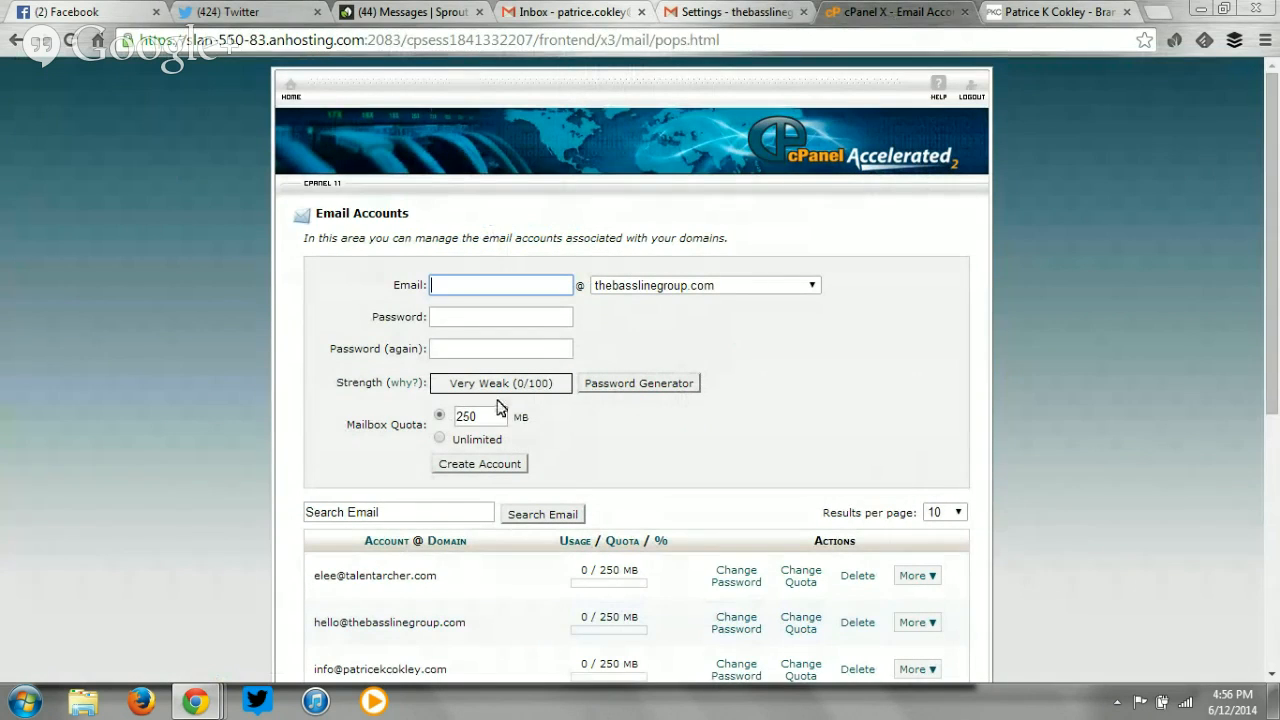
pyautogui.click(707, 10)
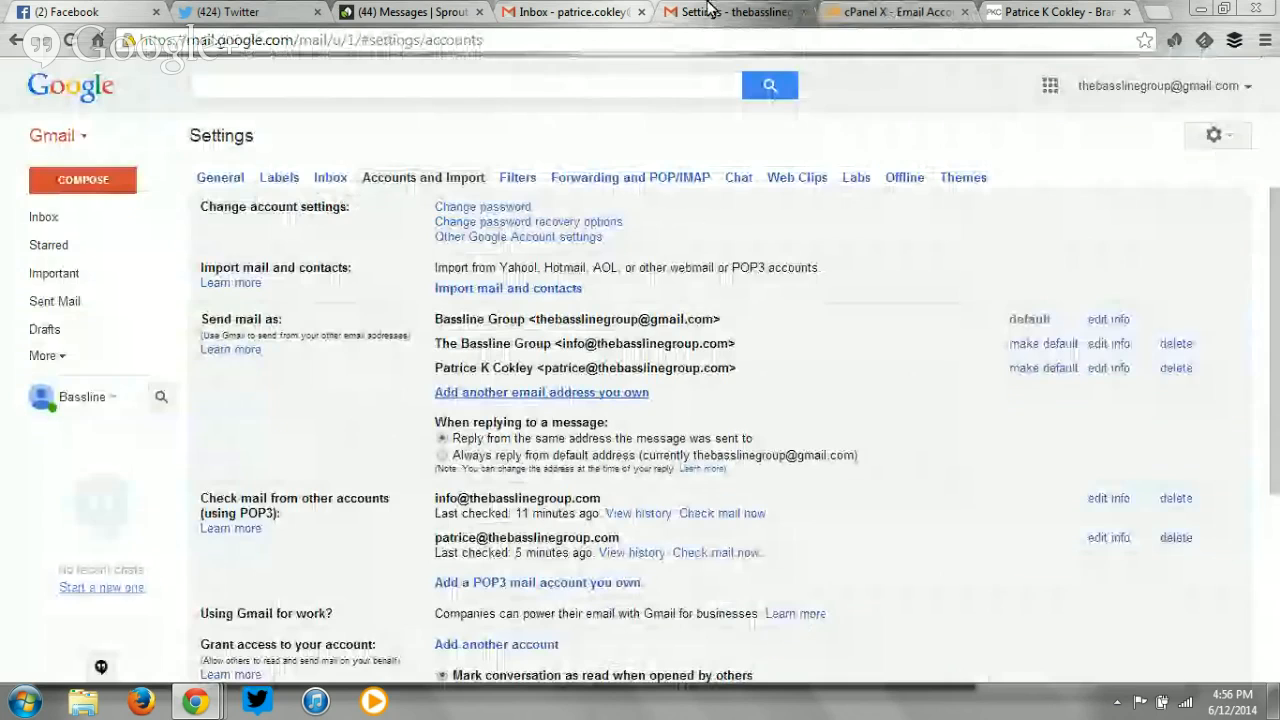
pyautogui.moveTo(195, 700)
pyautogui.click(444, 628)
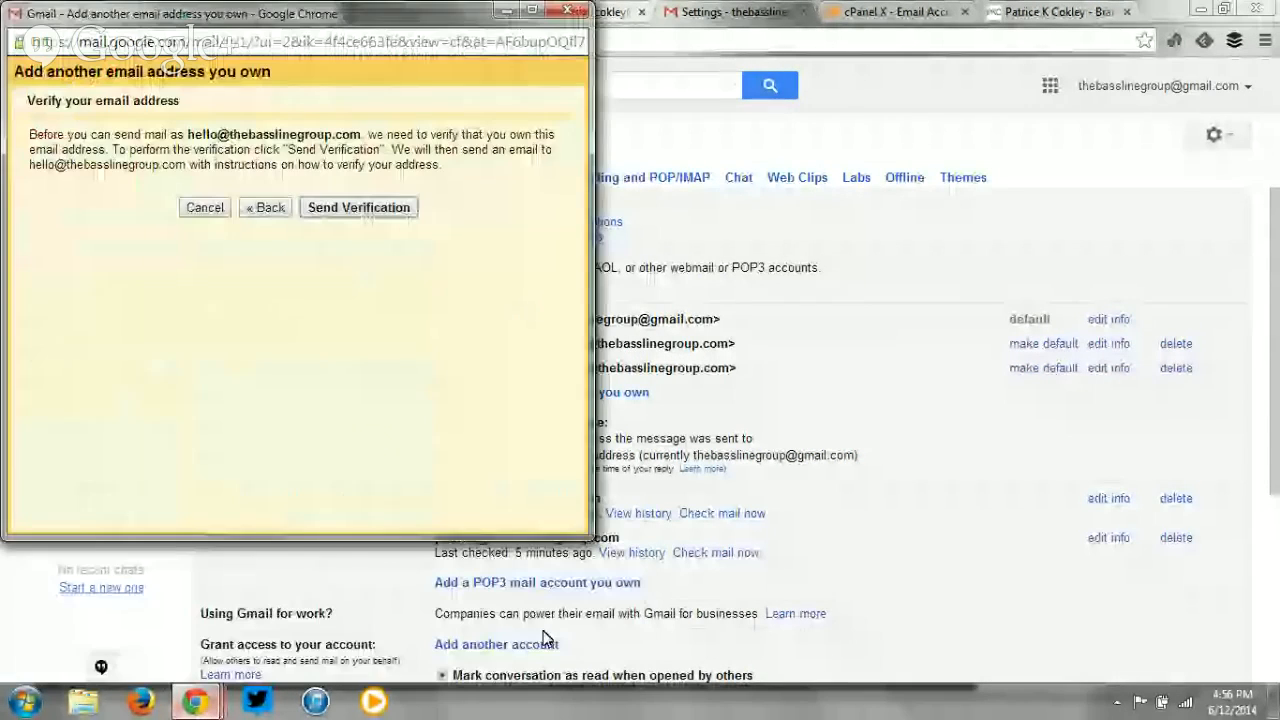
pyautogui.click(337, 218)
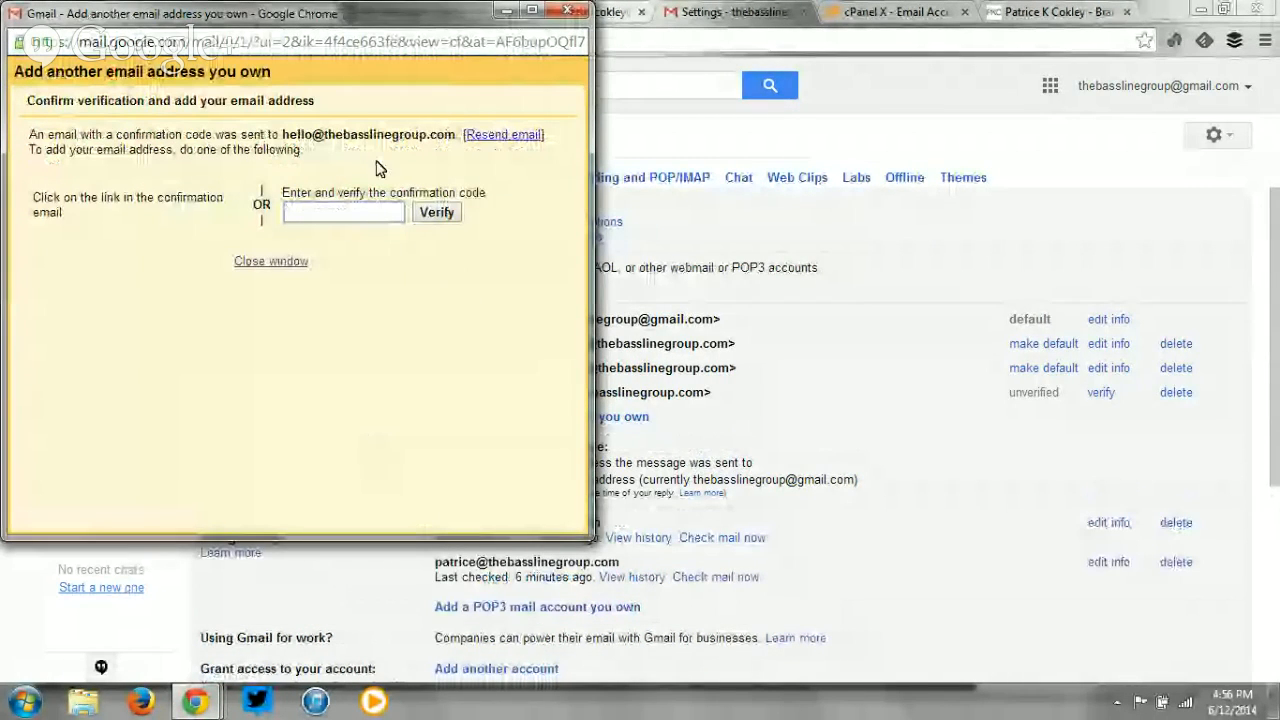
pyautogui.click(935, 13)
pyautogui.scroll(-3, 868, 275)
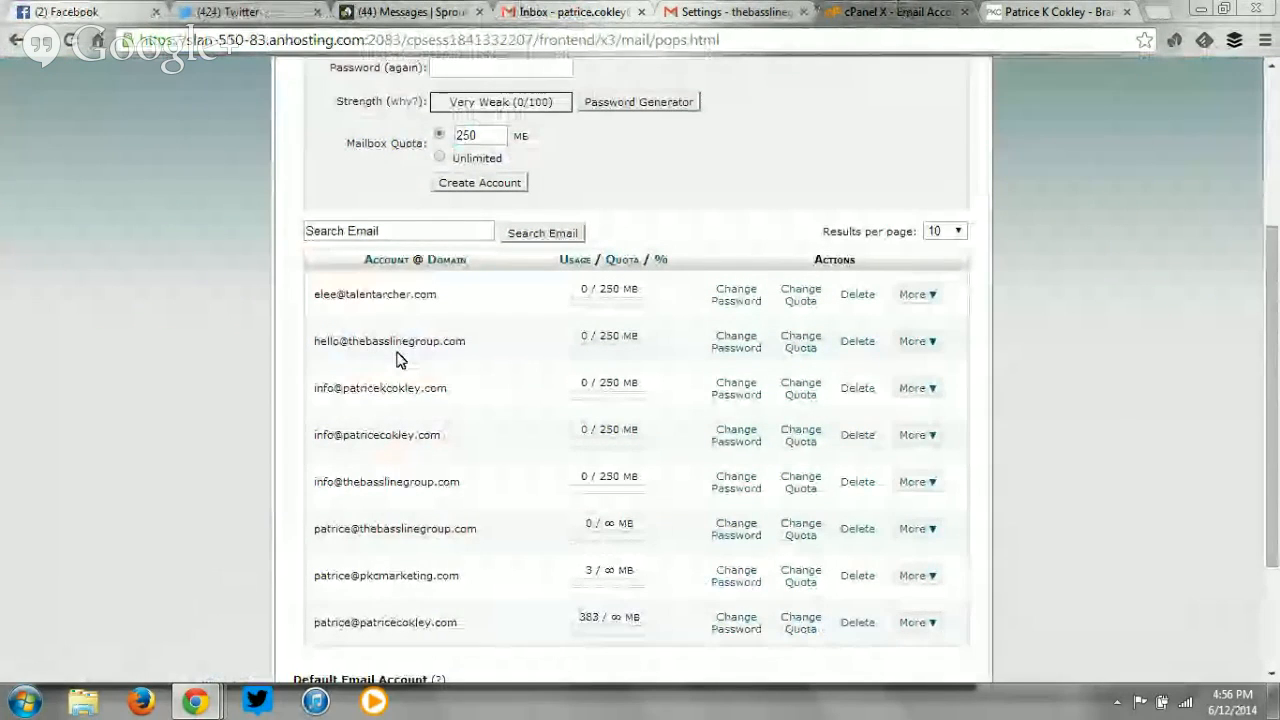
pyautogui.scroll(2, 400, 357)
pyautogui.scroll(-1, 508, 420)
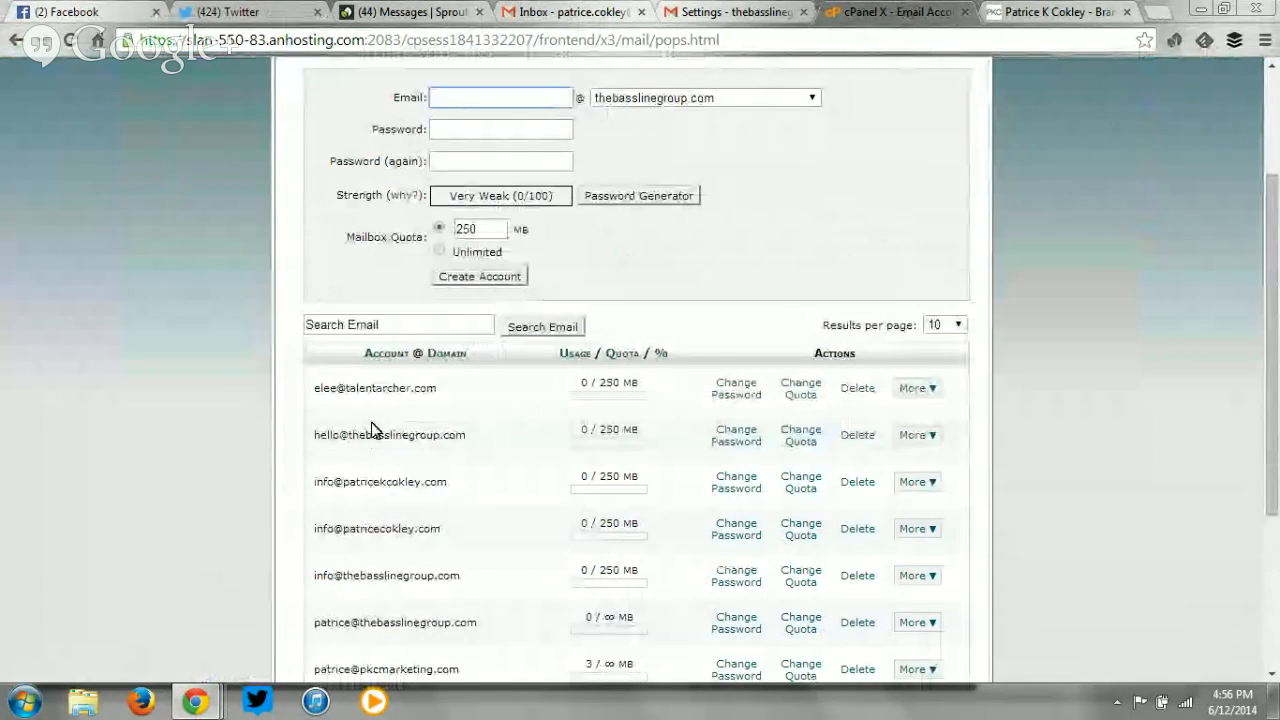
pyautogui.click(924, 437)
pyautogui.click(936, 466)
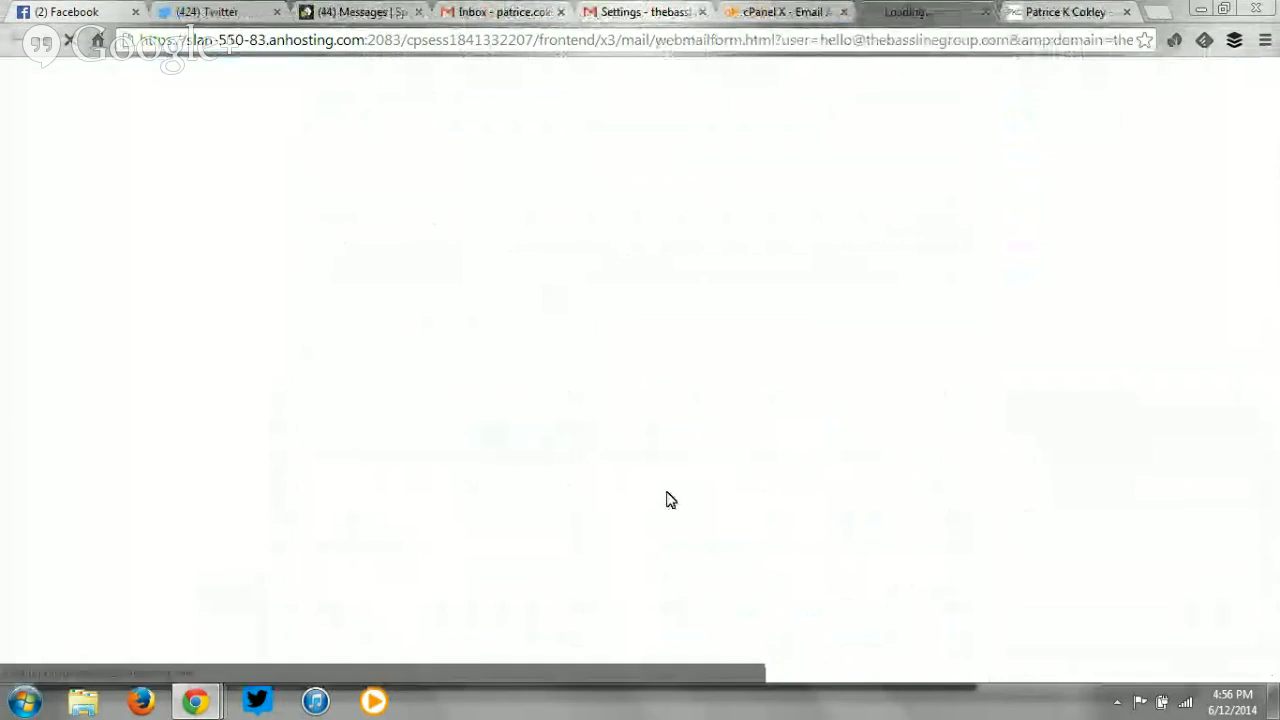
pyautogui.click(623, 270)
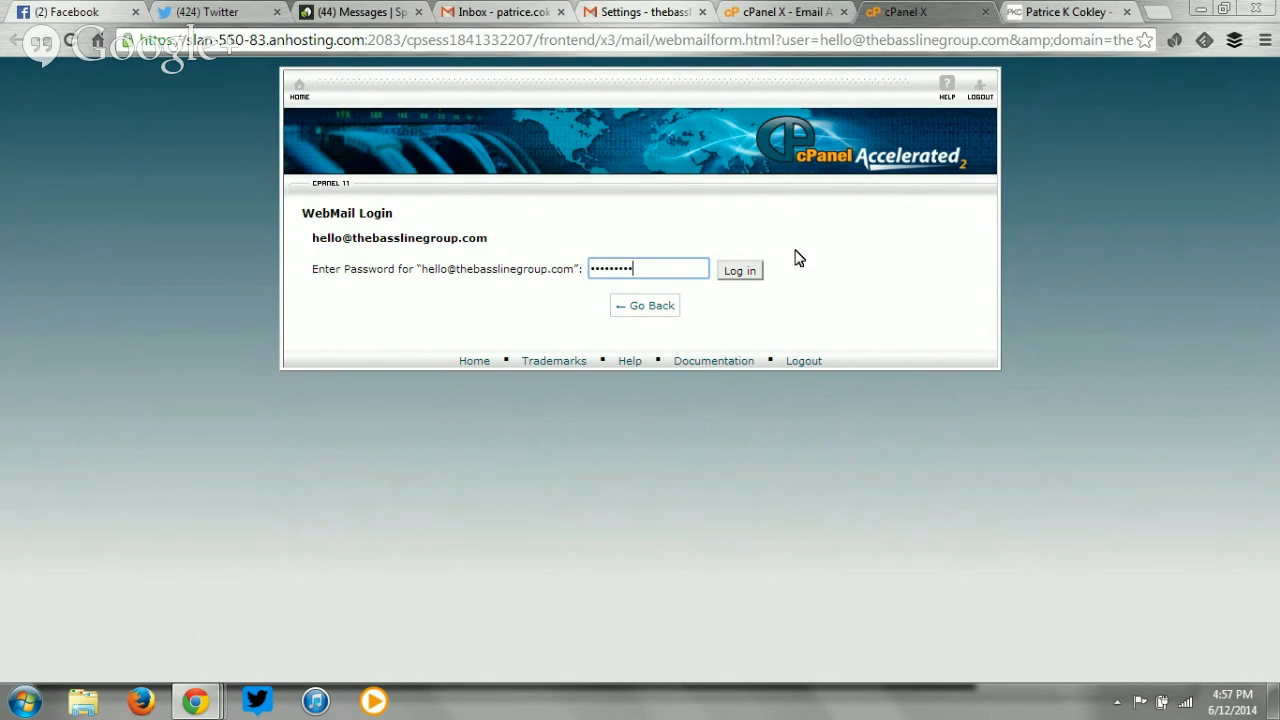
pyautogui.click(736, 271)
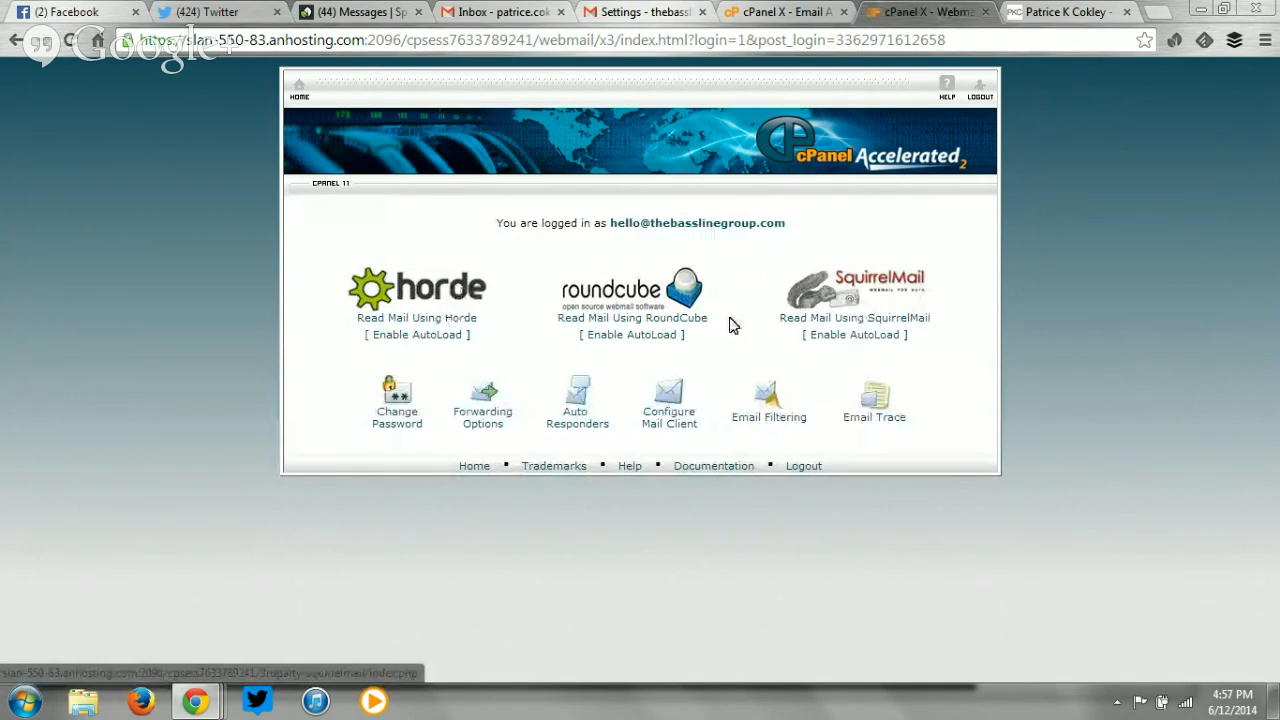
# Copy the confirmation code from Gmail's confirmation email in Horde, then return to the Gmail tab.
pyautogui.click(419, 318)
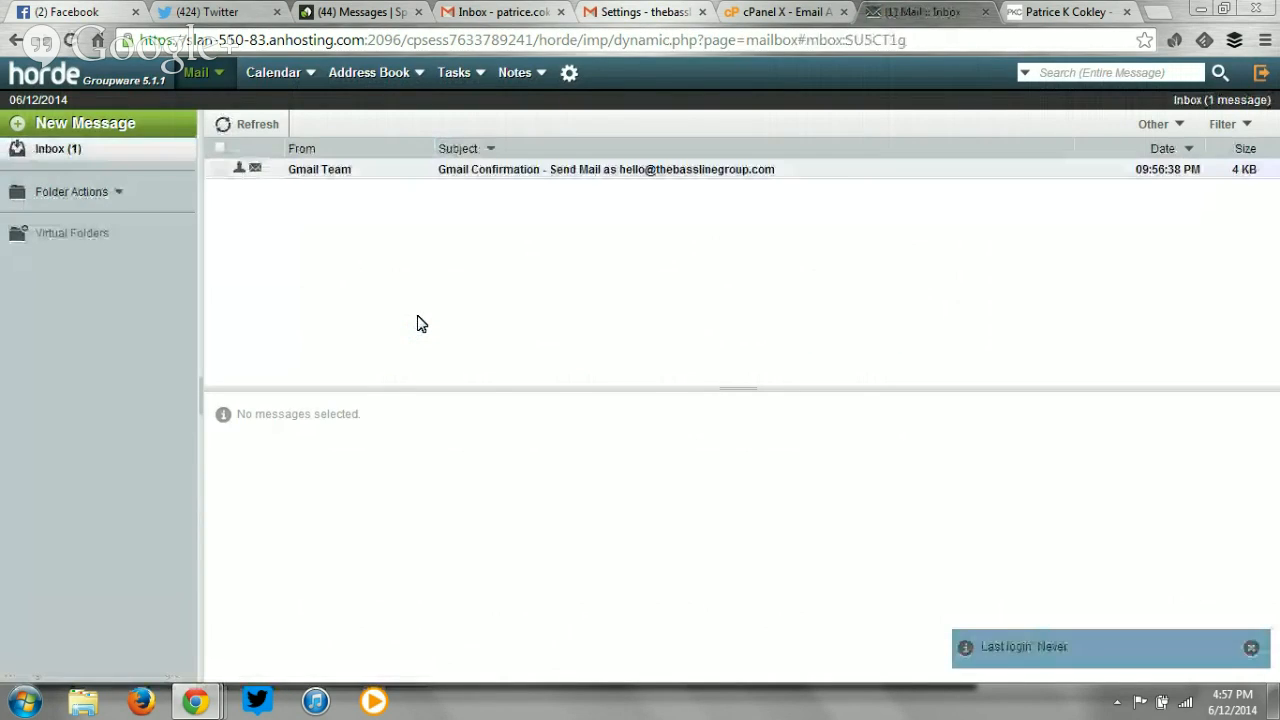
pyautogui.click(806, 170)
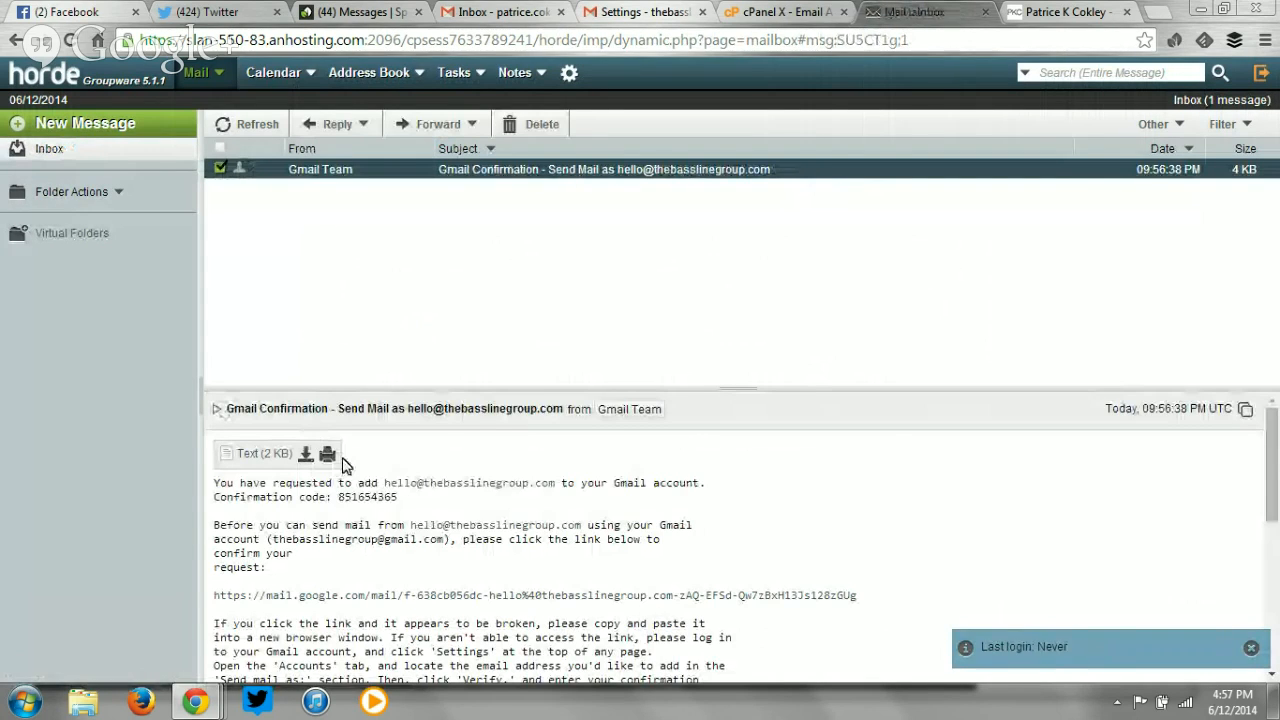
pyautogui.moveTo(403, 497); pyautogui.dragTo(338, 497)
pyautogui.rightClick(350, 495)
pyautogui.click(395, 504)
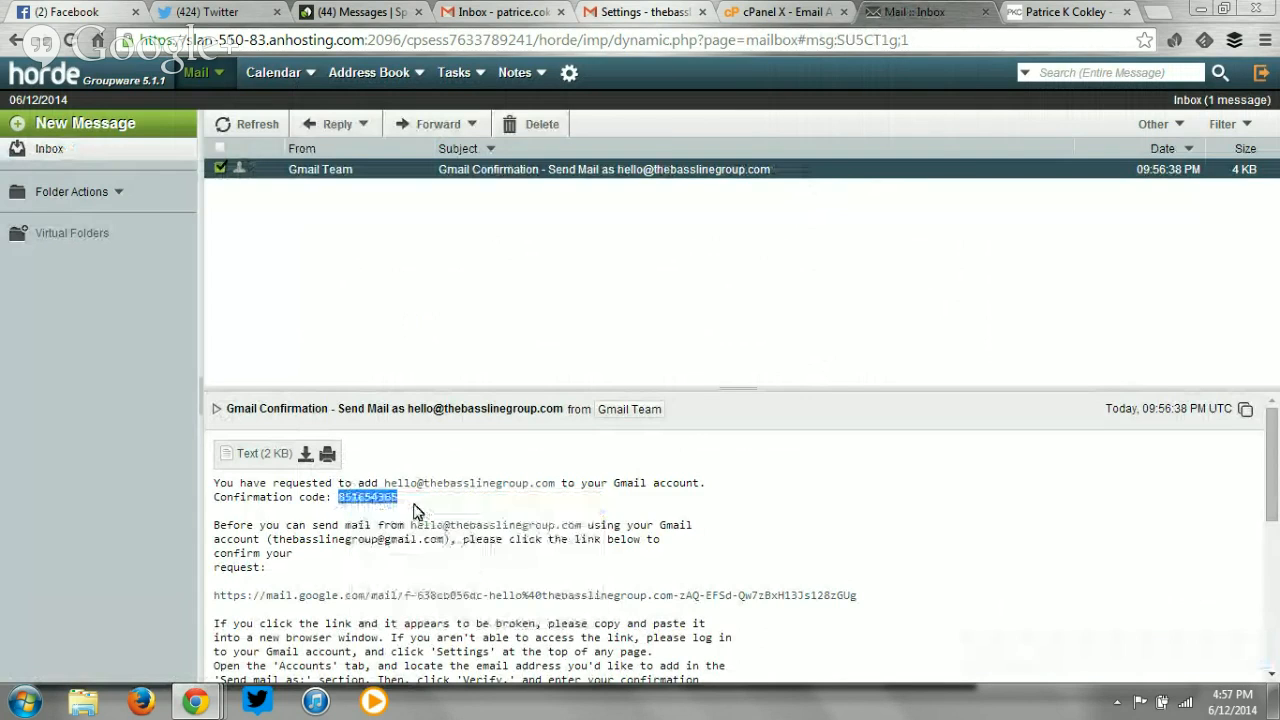
pyautogui.click(663, 10)
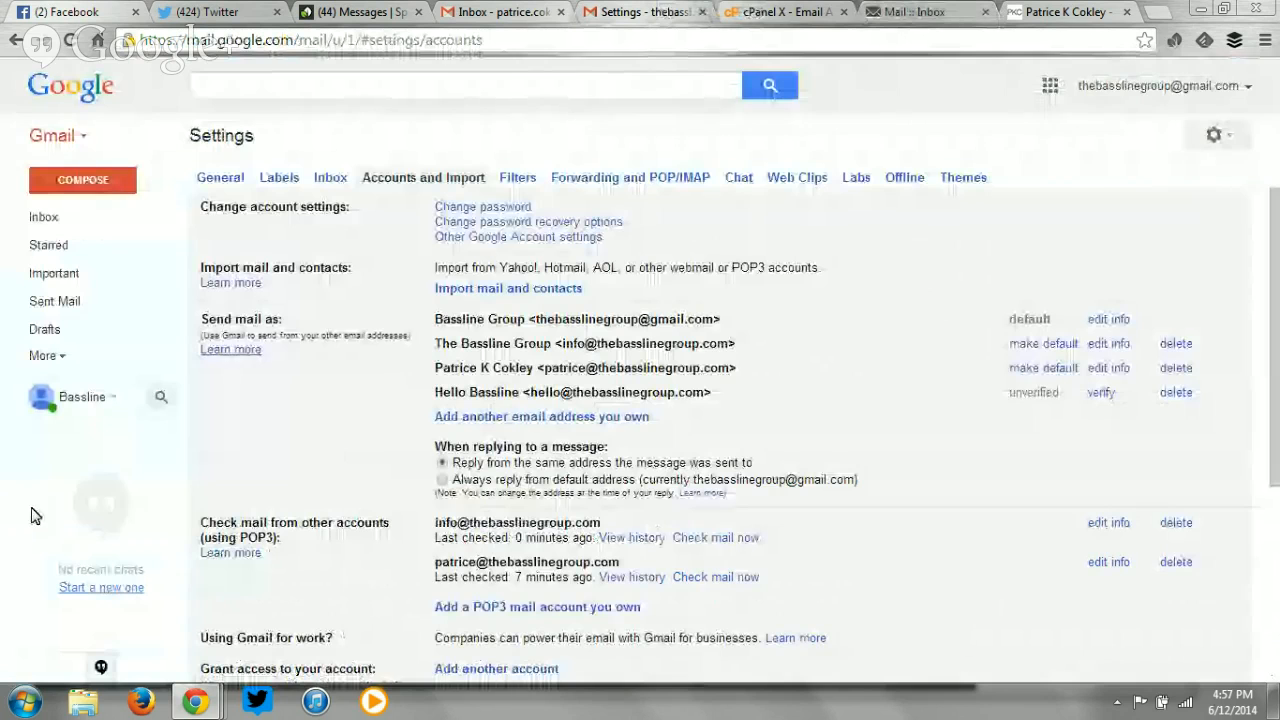
pyautogui.moveTo(196, 706)
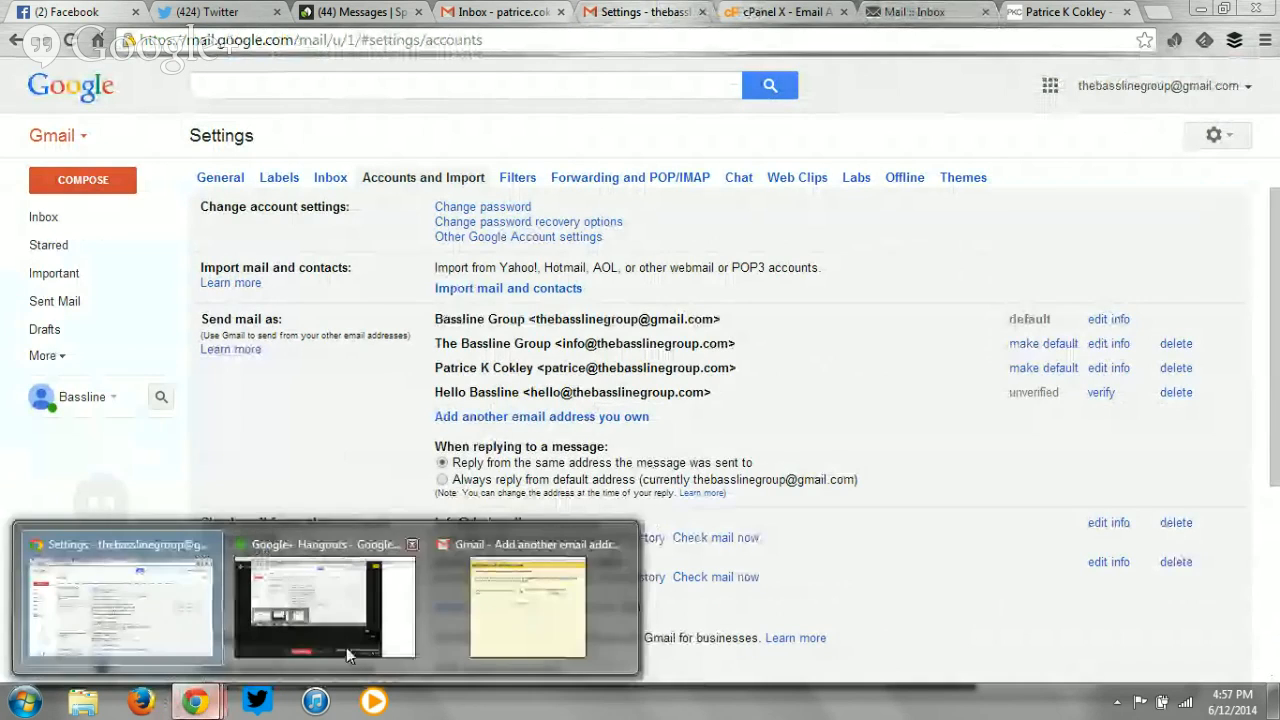
pyautogui.click(488, 638)
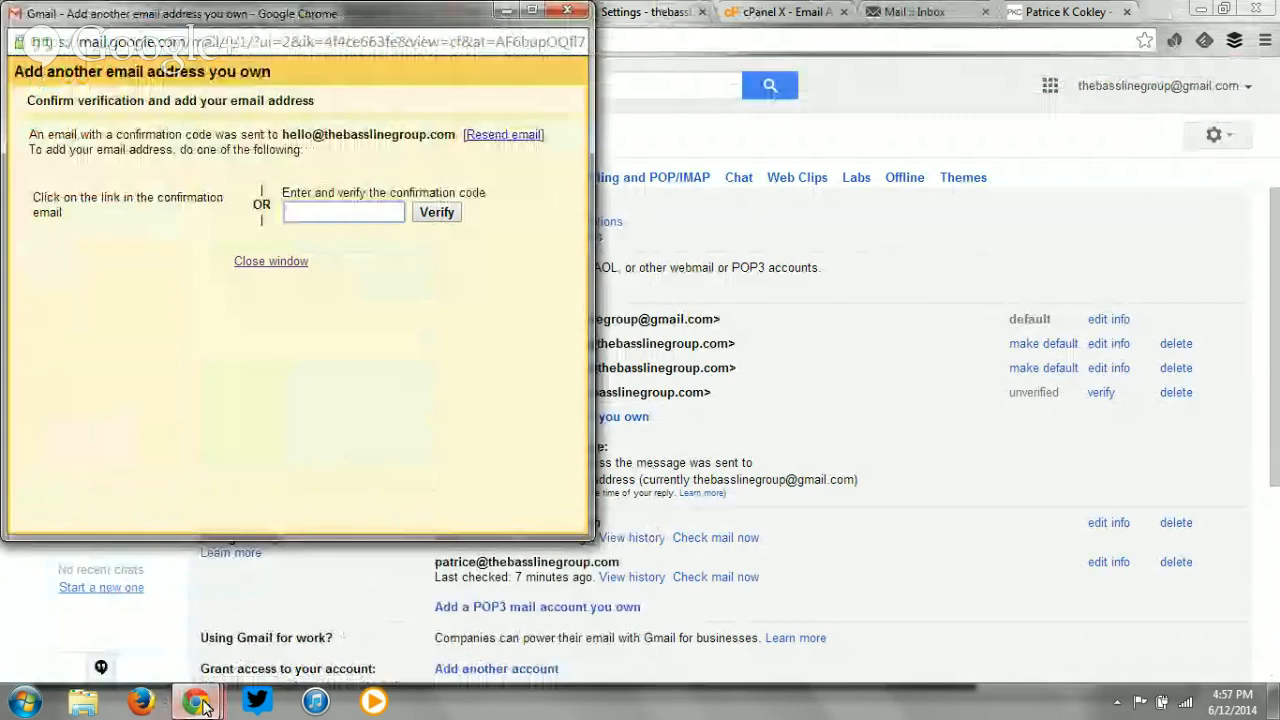
pyautogui.rightClick(320, 215)
pyautogui.click(330, 329)
pyautogui.click(436, 213)
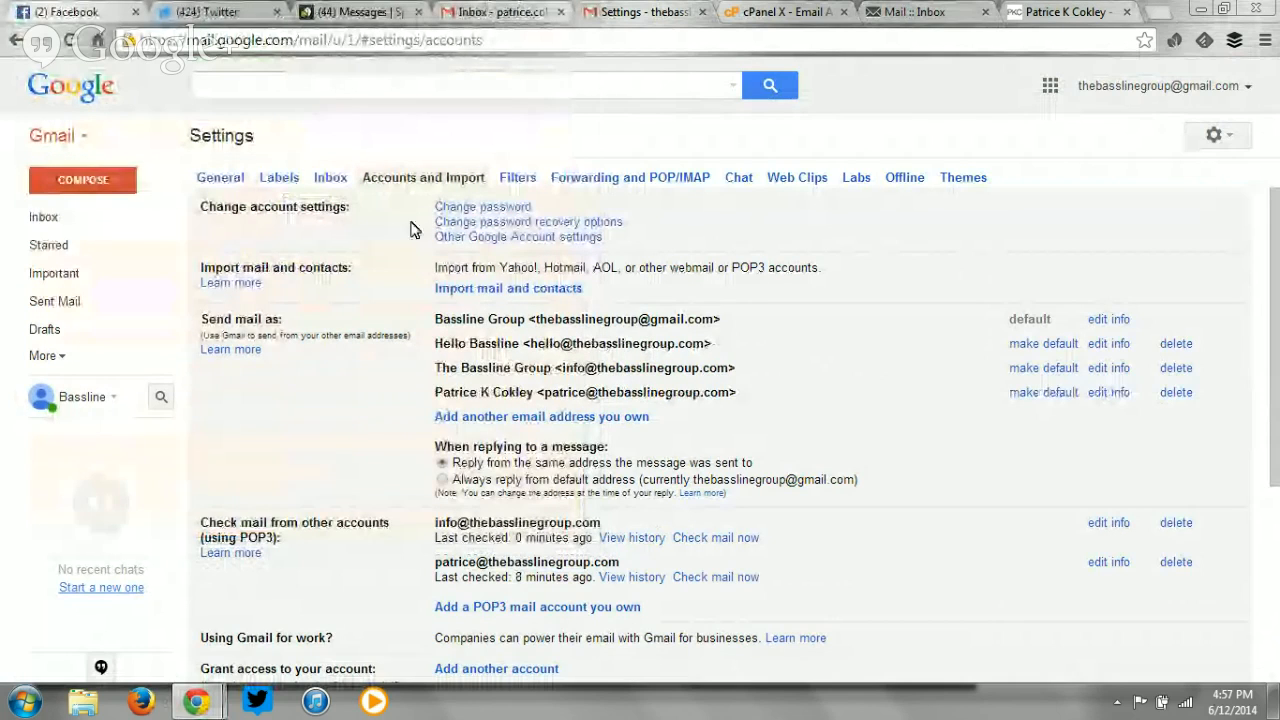
# Check that Hello Bassline is listed as verified, then scroll down to the POP3 section.
pyautogui.moveTo(714, 343); pyautogui.dragTo(437, 355)
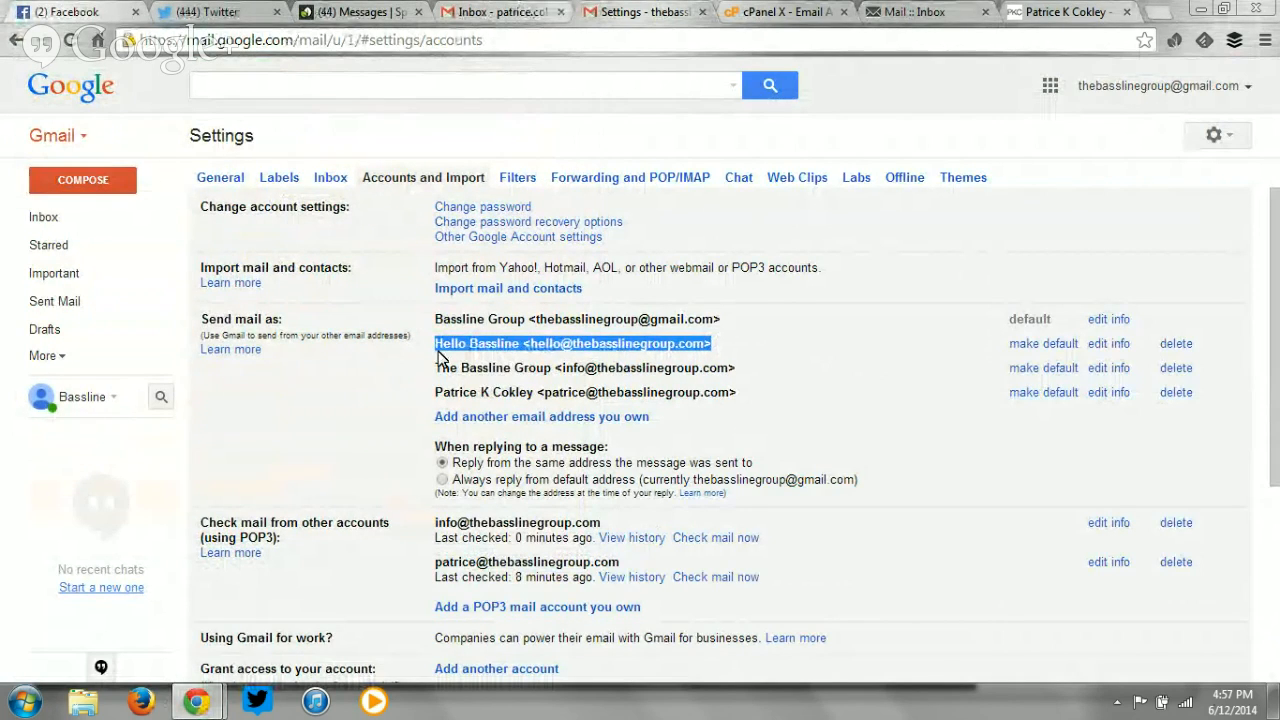
pyautogui.click(390, 372)
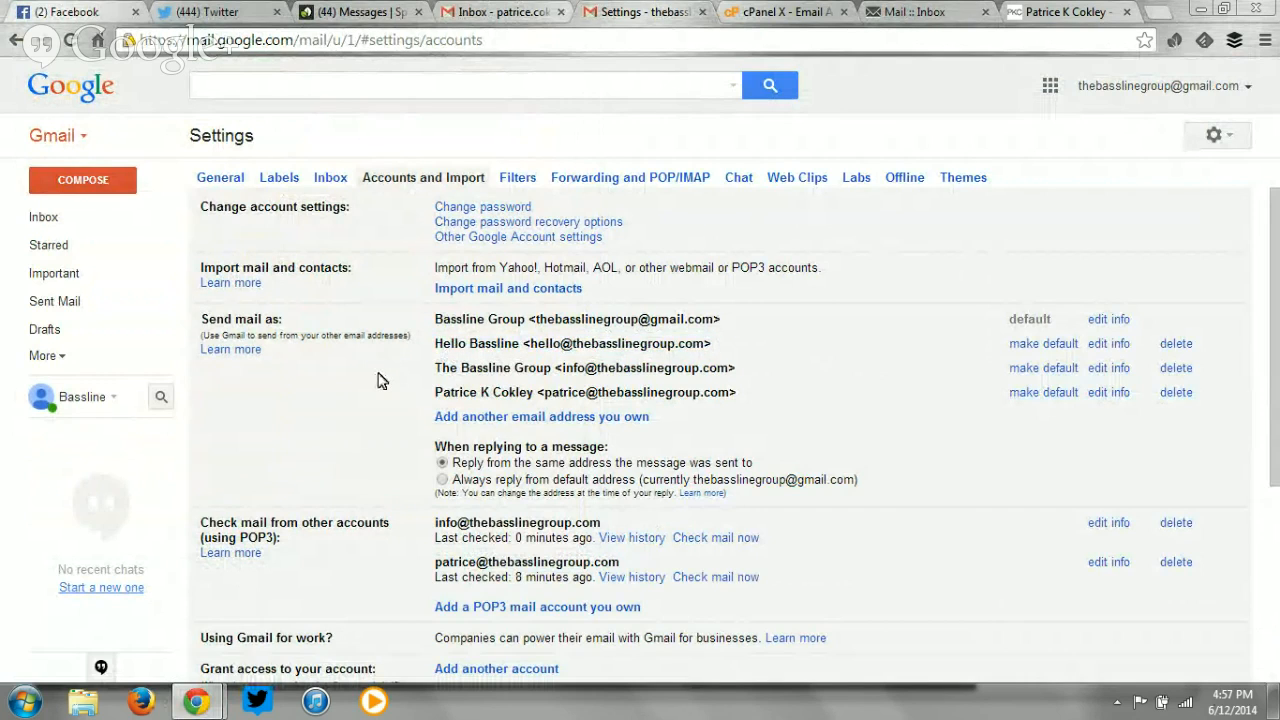
pyautogui.scroll(-3, 375, 380)
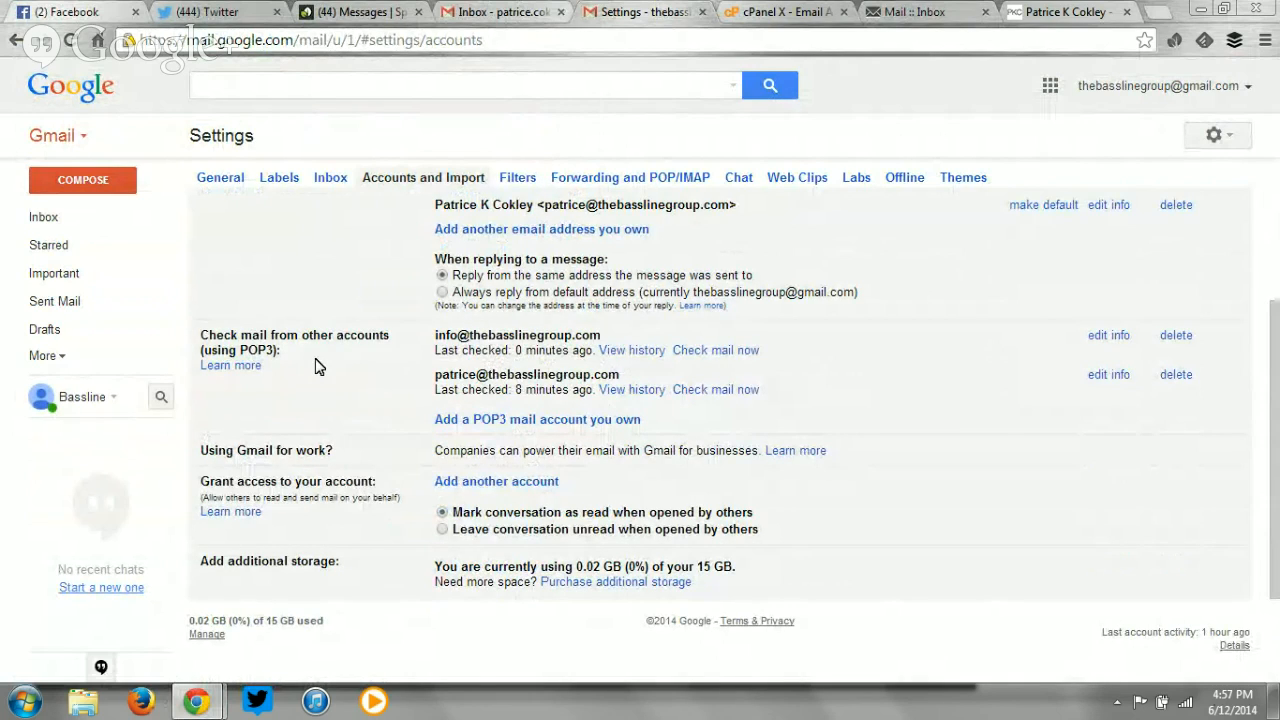
pyautogui.click(510, 425)
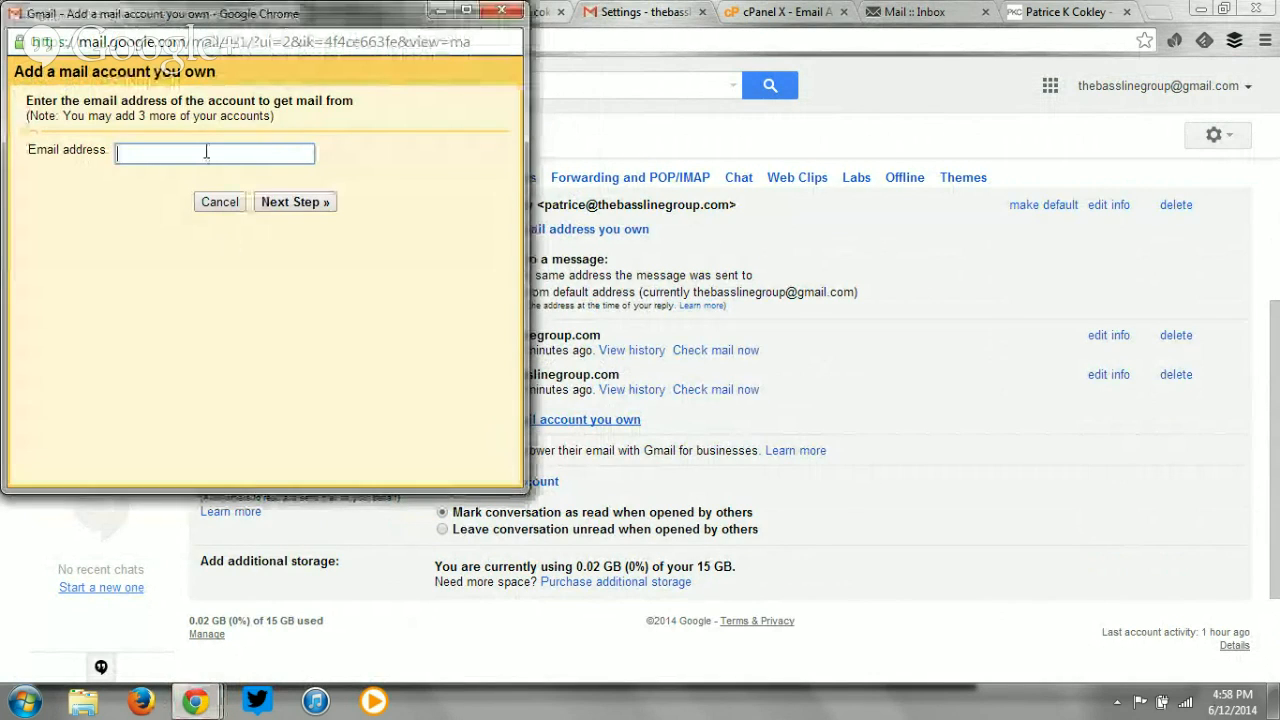
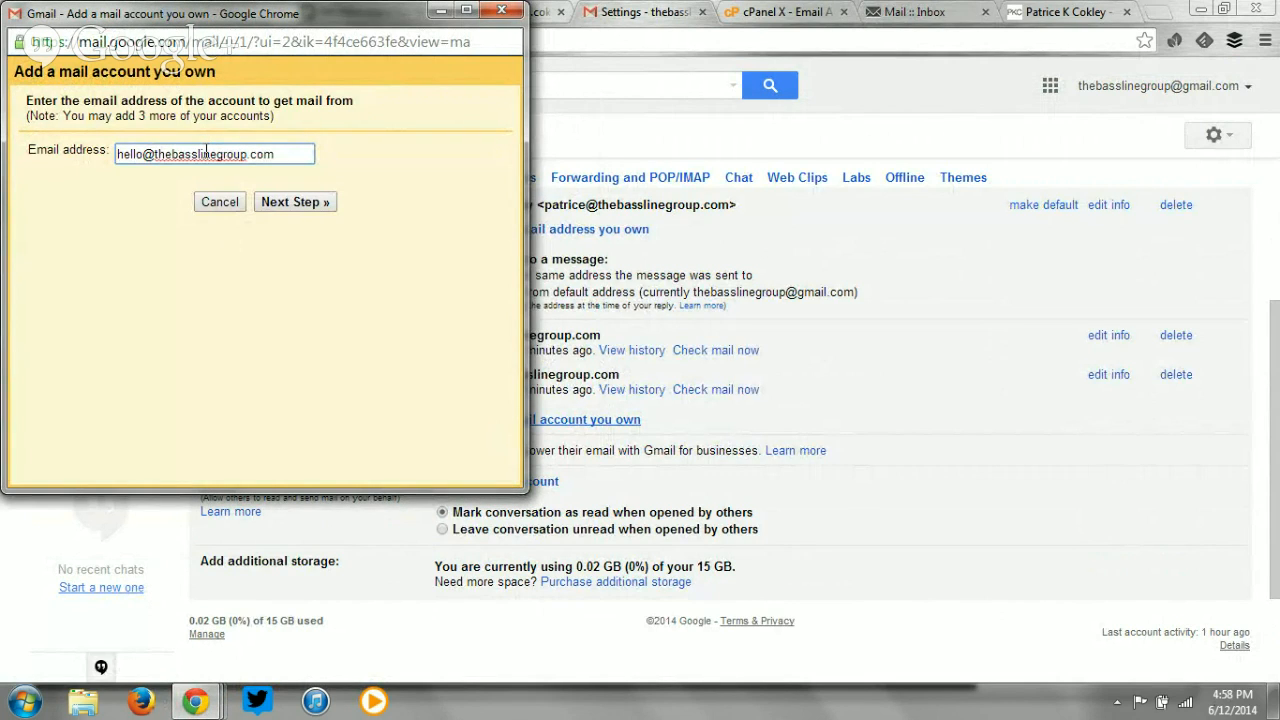
pyautogui.click(287, 203)
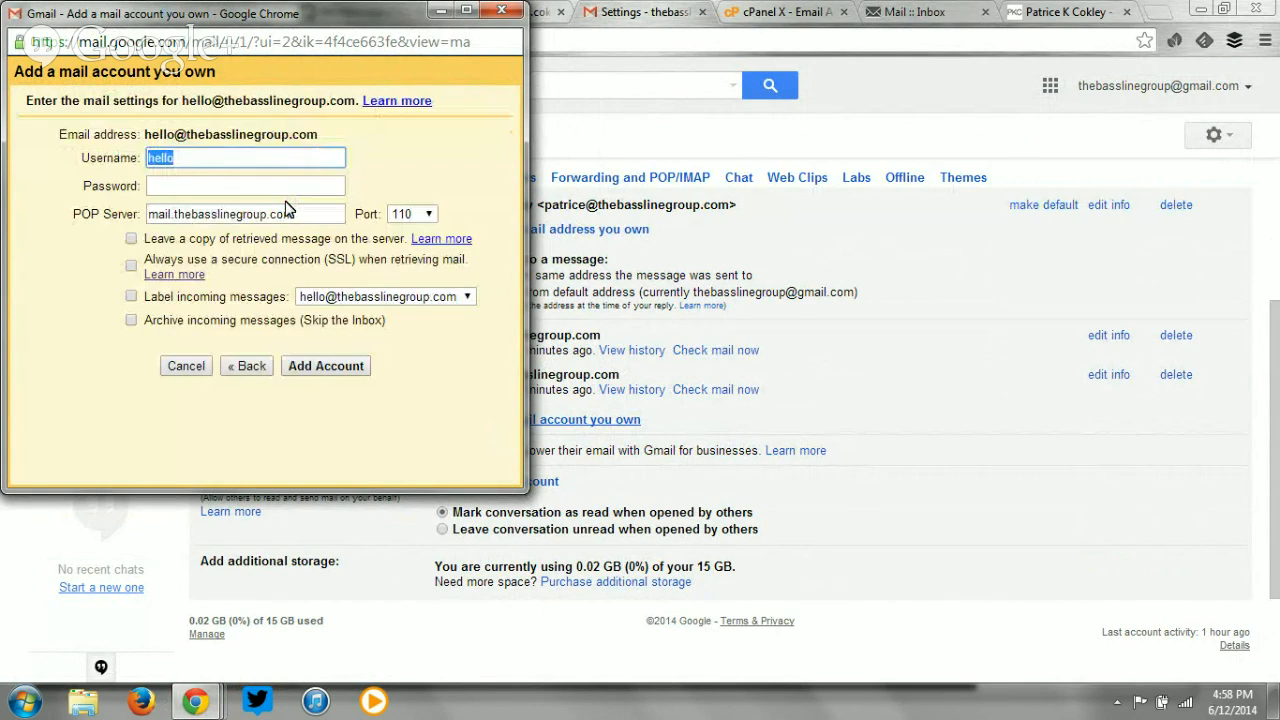
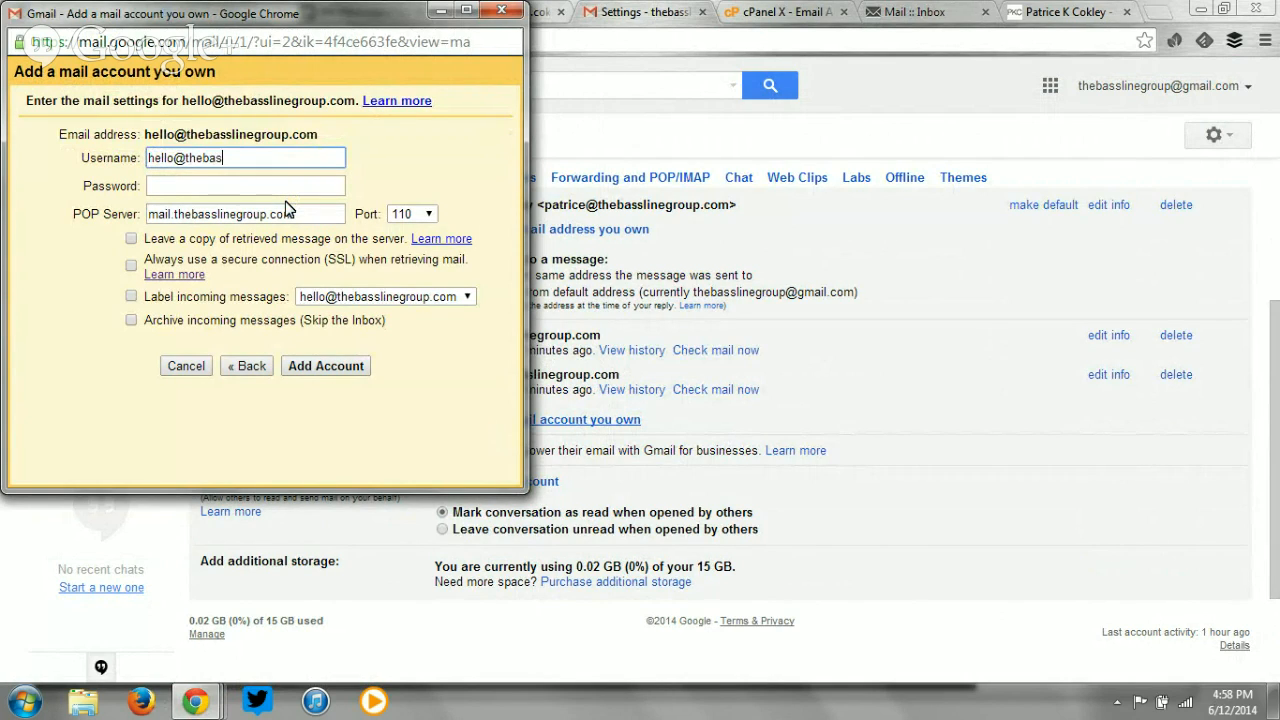
pyautogui.press('Tab')
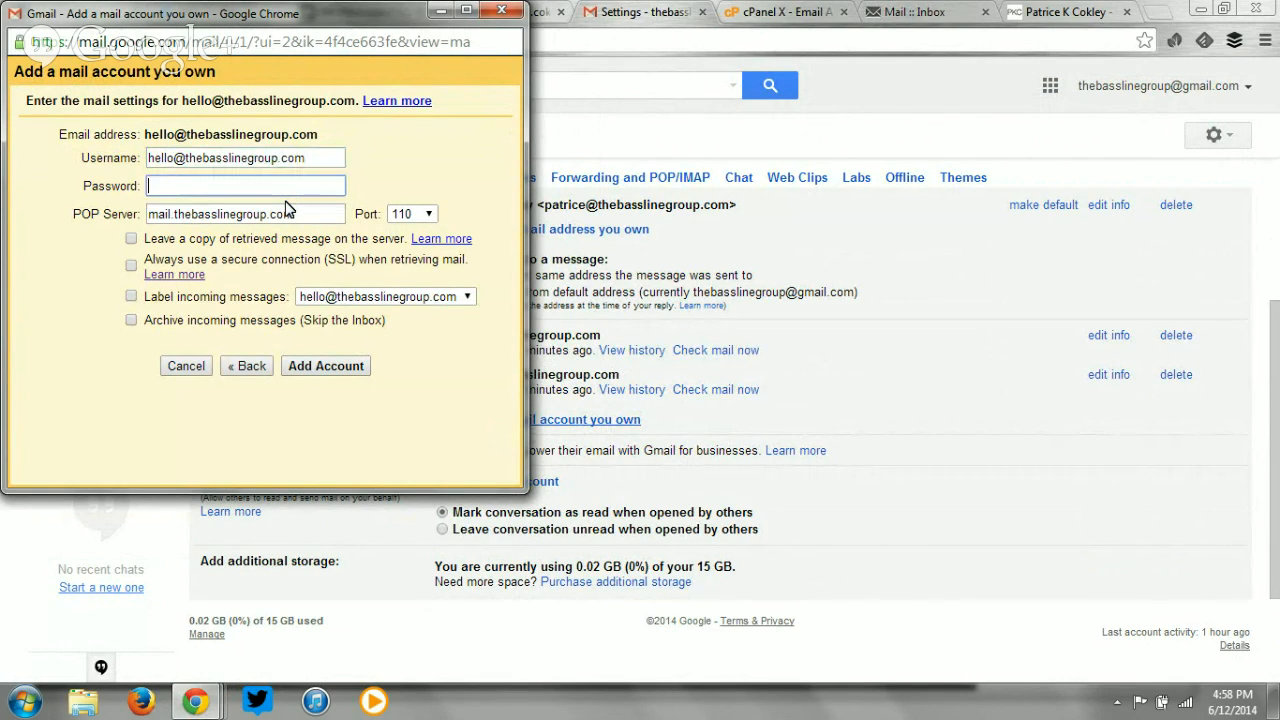
pyautogui.write('••••••')
pyautogui.click(788, 12)
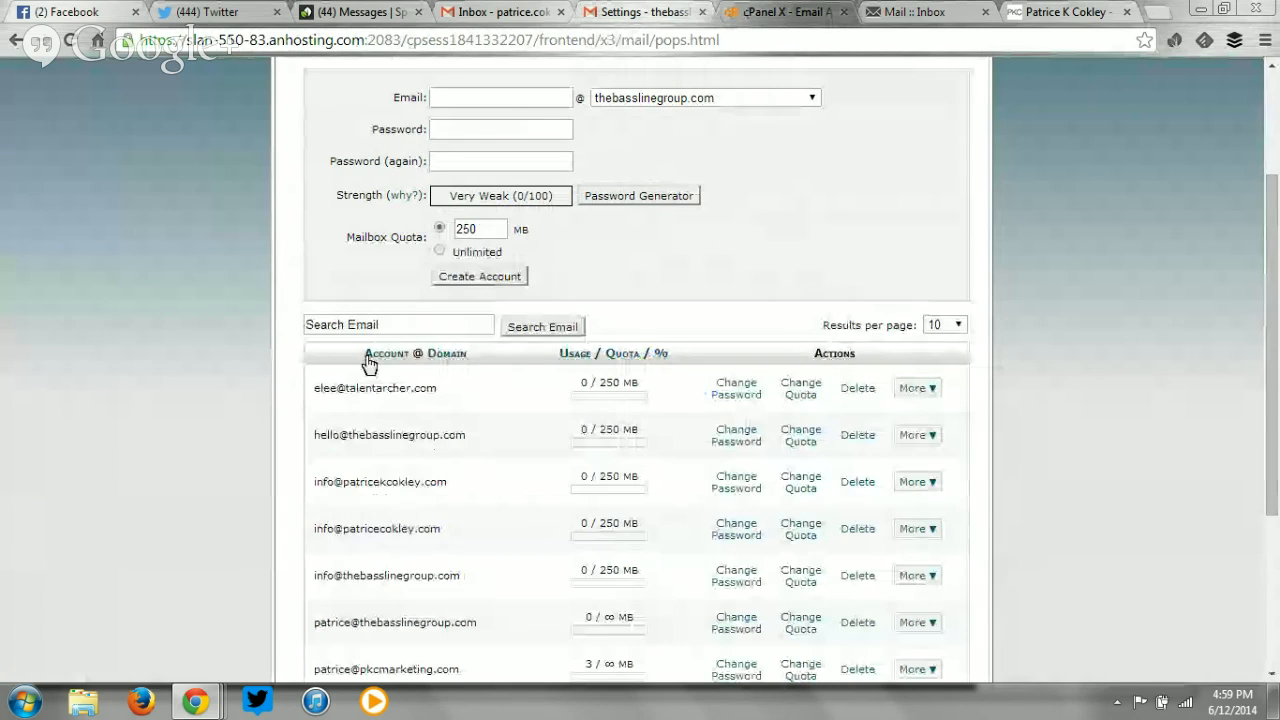
pyautogui.click(641, 11)
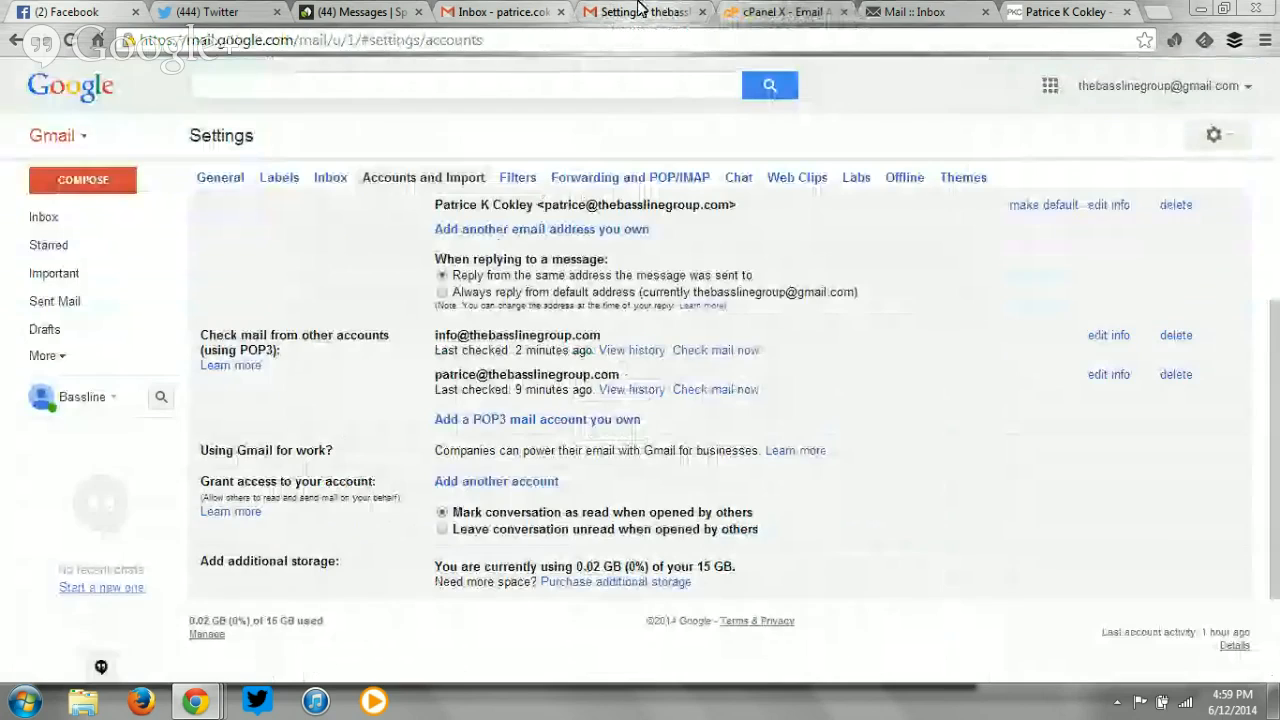
pyautogui.moveTo(218, 703)
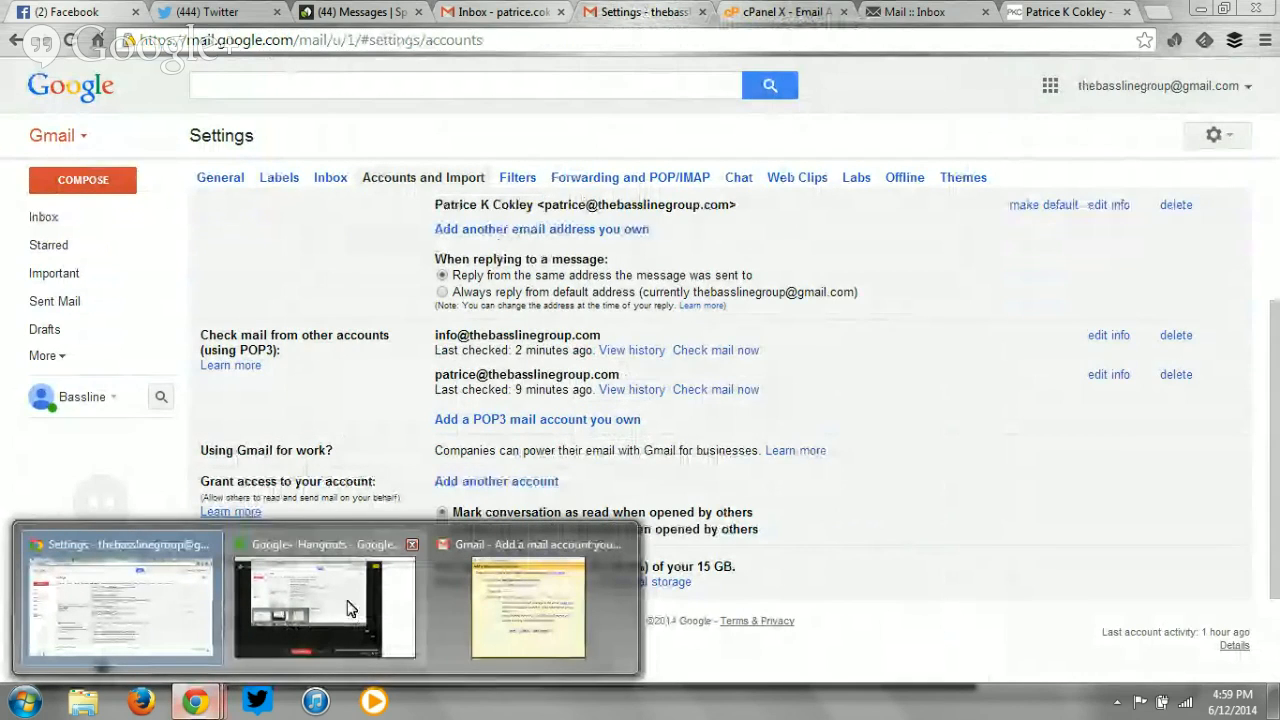
pyautogui.click(462, 600)
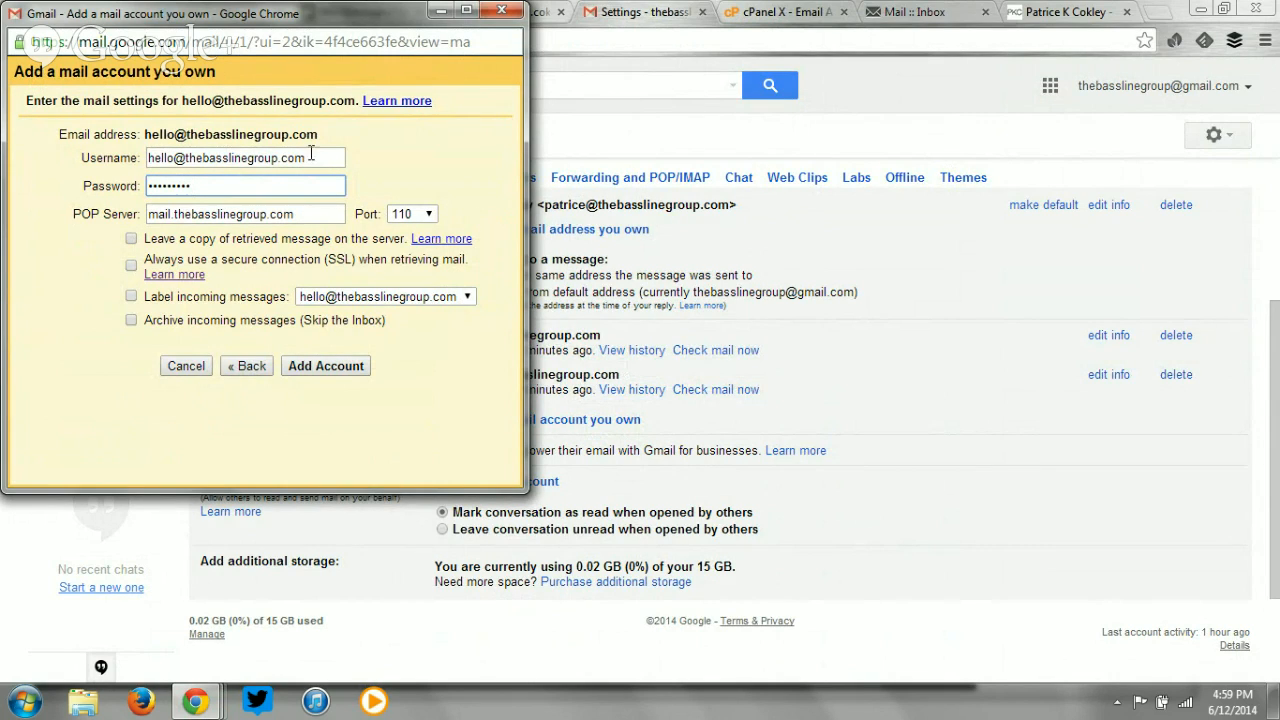
pyautogui.click(337, 370)
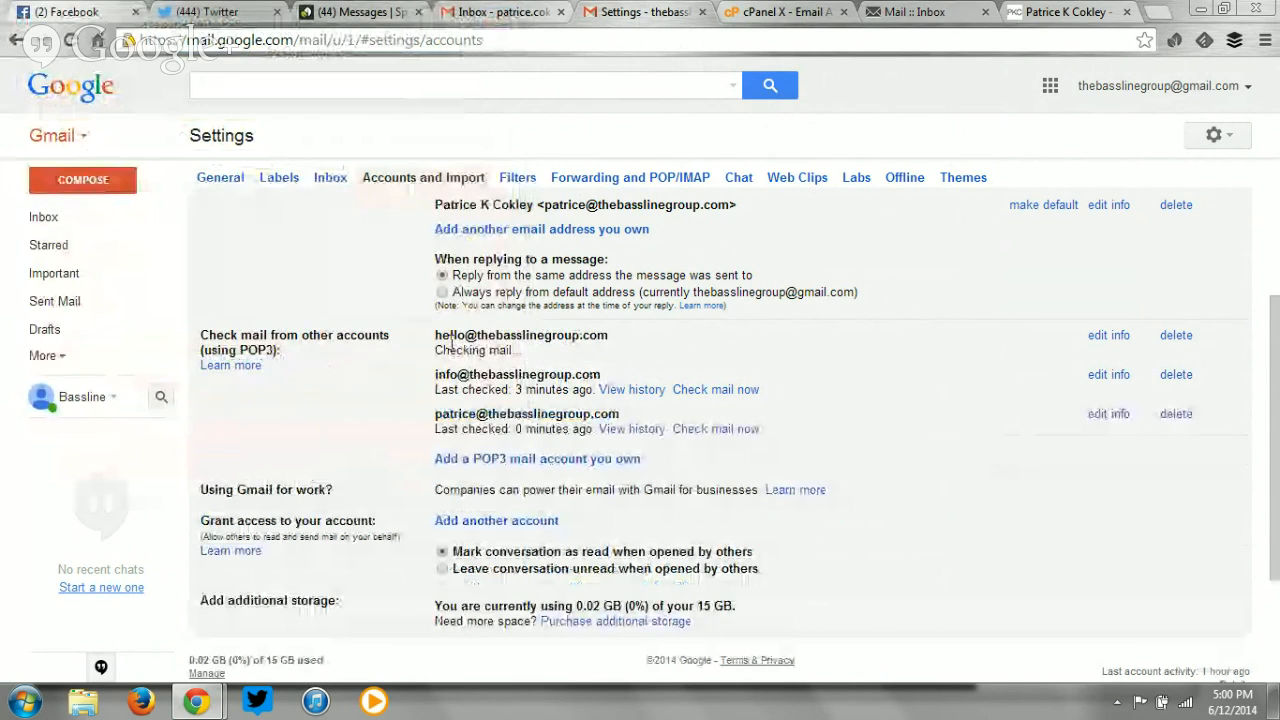
pyautogui.moveTo(434, 343); pyautogui.dragTo(617, 343)
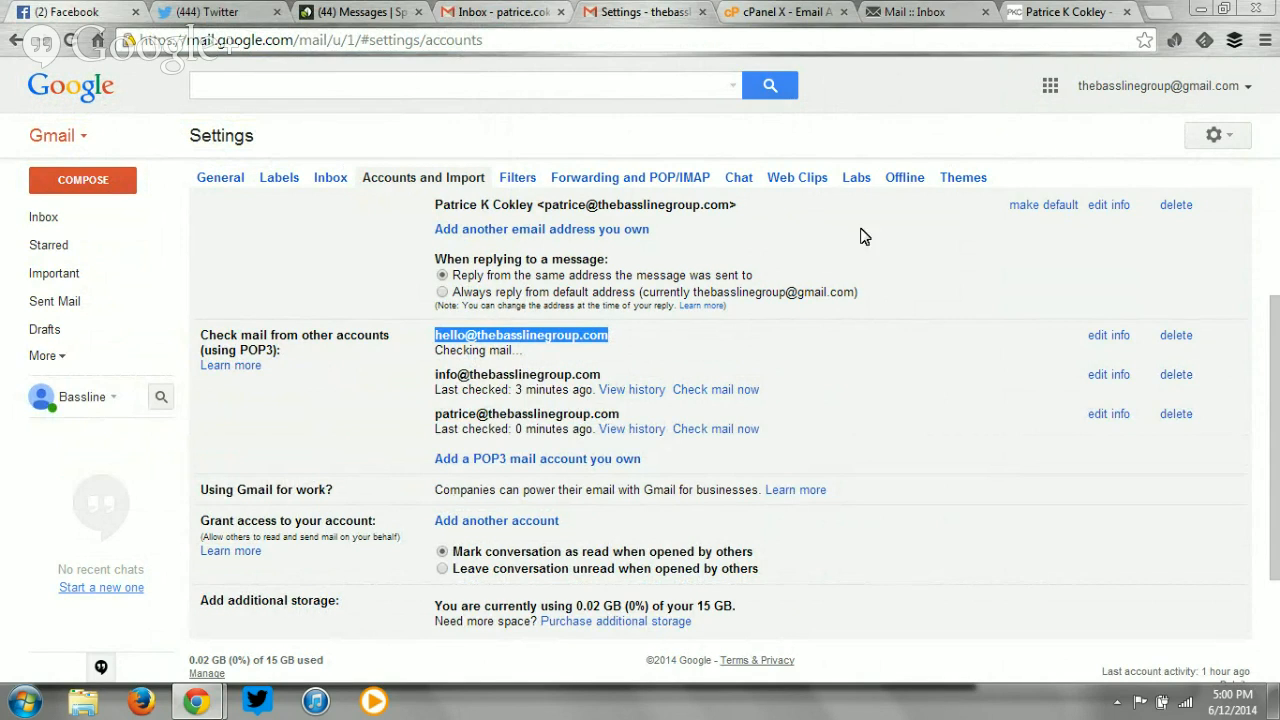
pyautogui.click(765, 11)
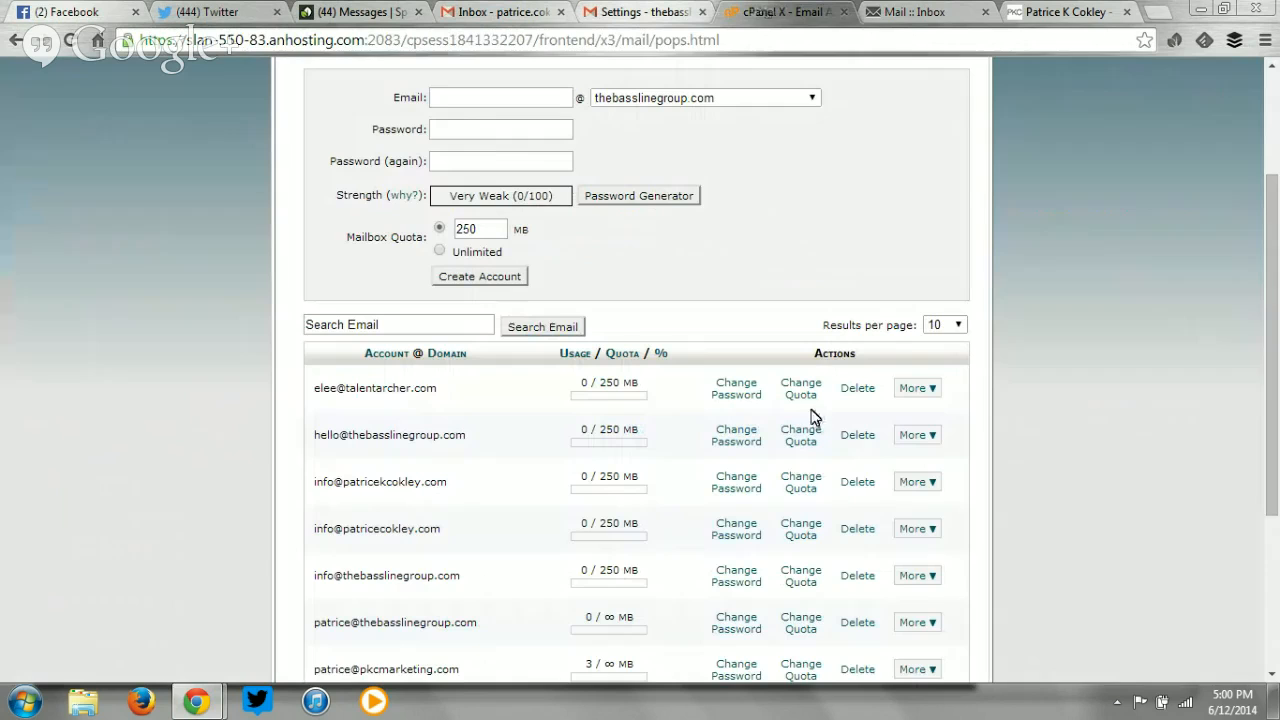
pyautogui.click(650, 11)
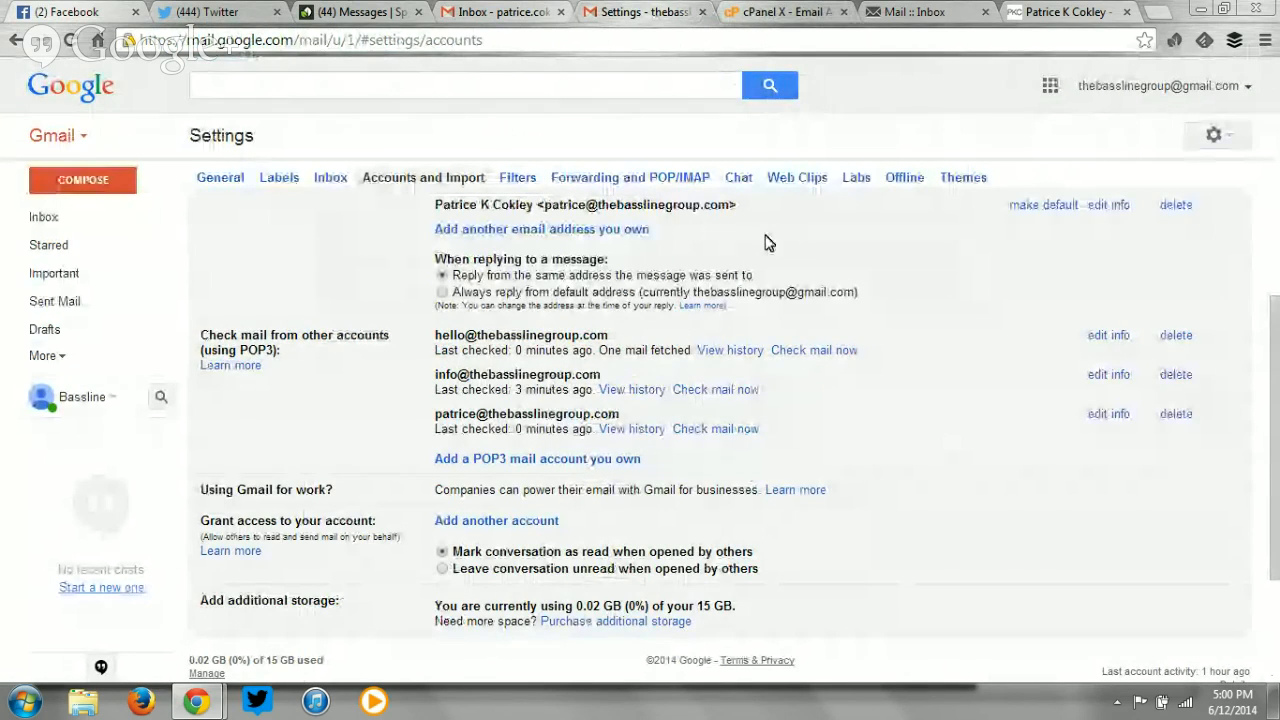
pyautogui.click(52, 222)
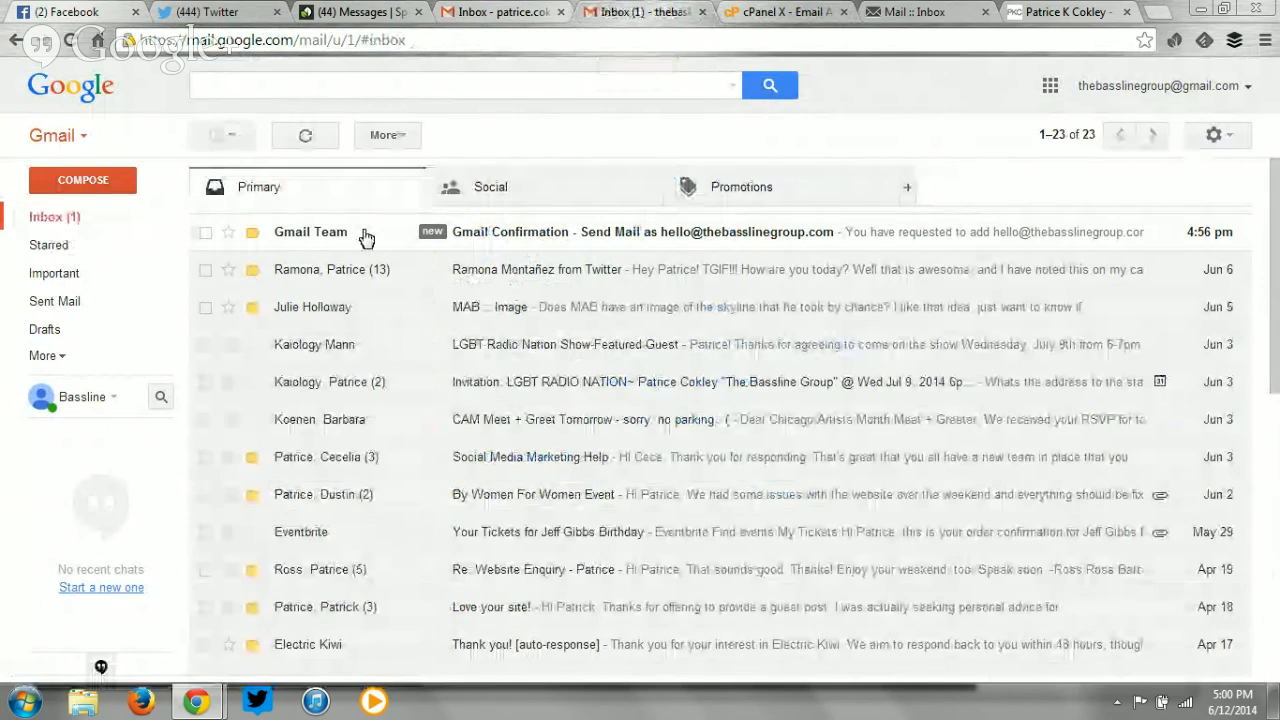
pyautogui.click(366, 234)
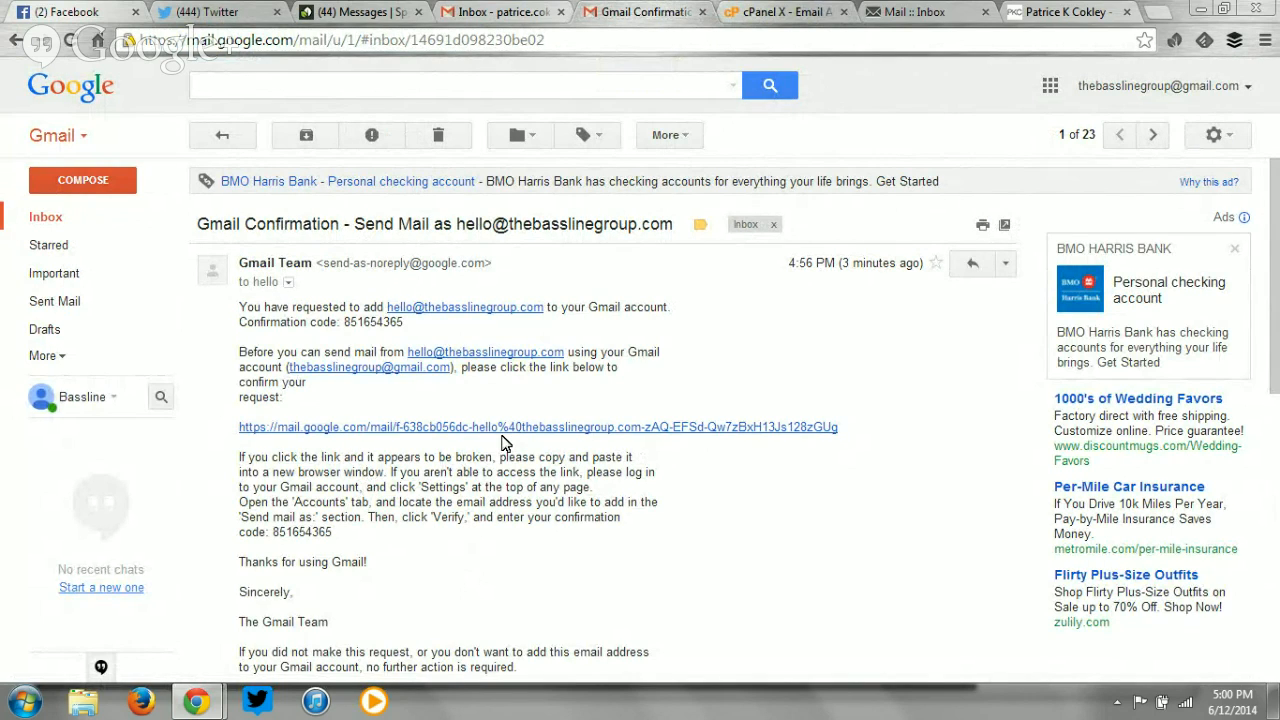
pyautogui.click(443, 140)
pyautogui.click(52, 220)
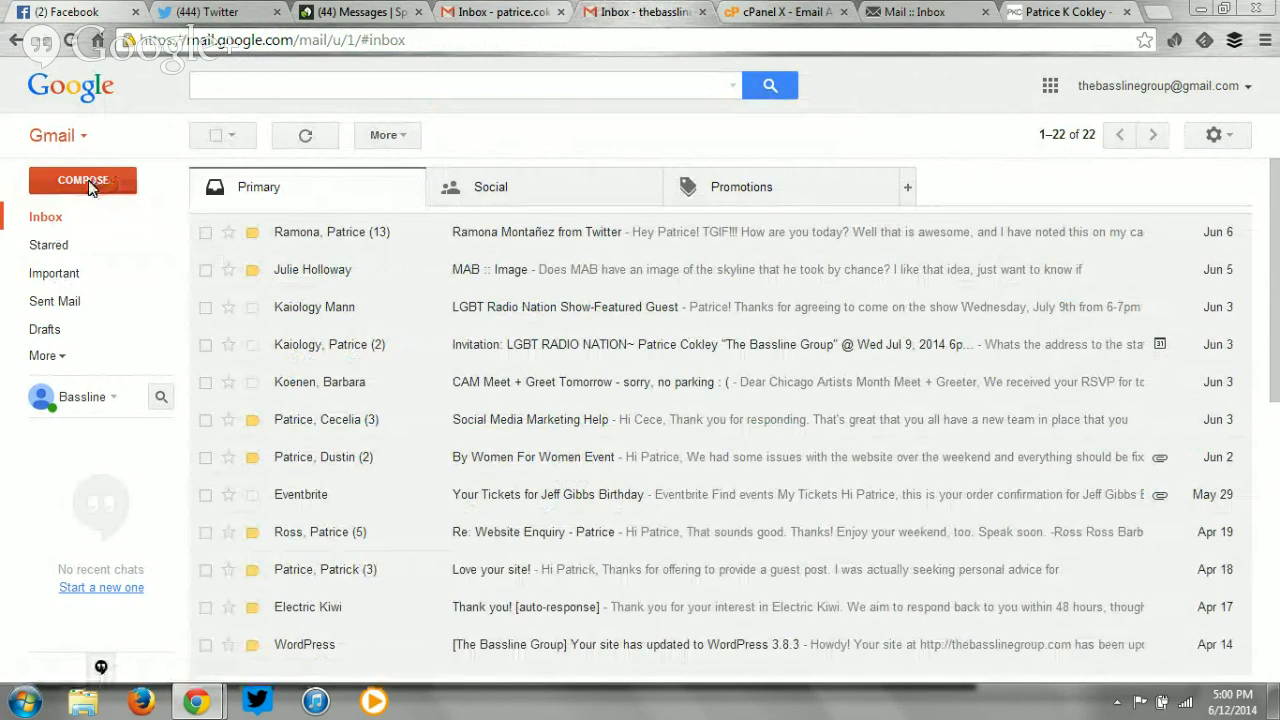
pyautogui.click(84, 182)
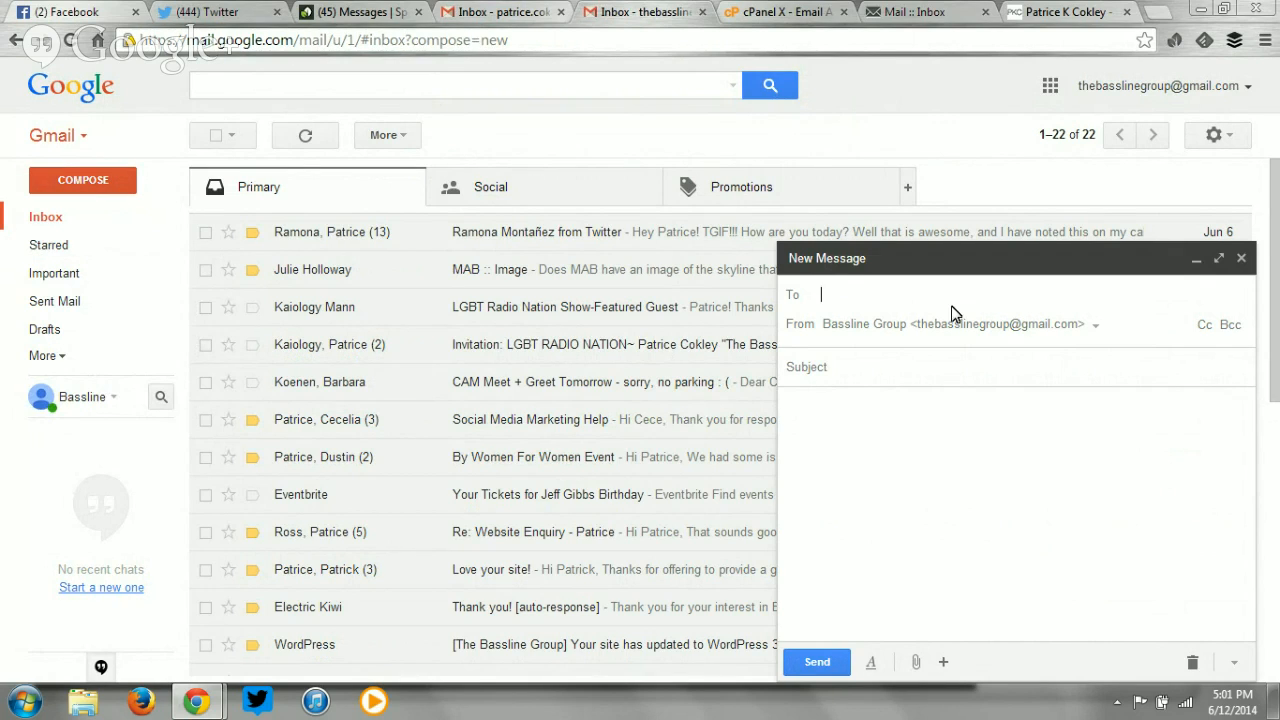
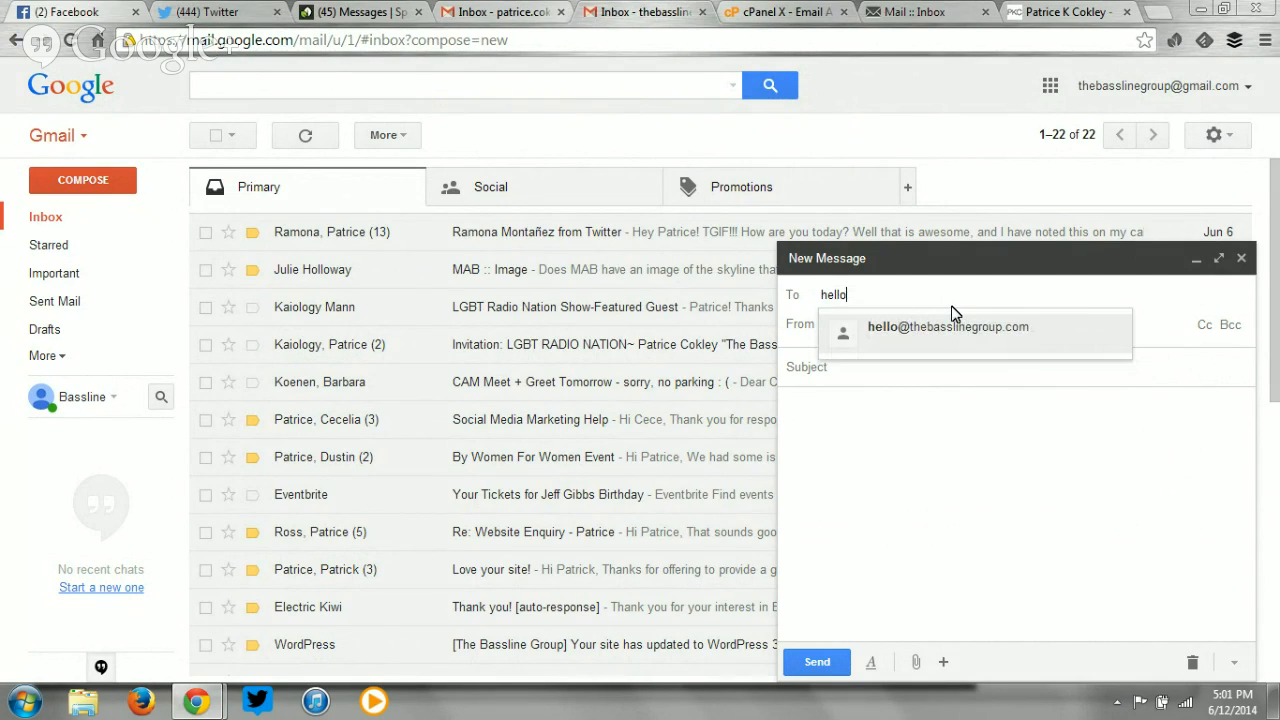
pyautogui.click(962, 330)
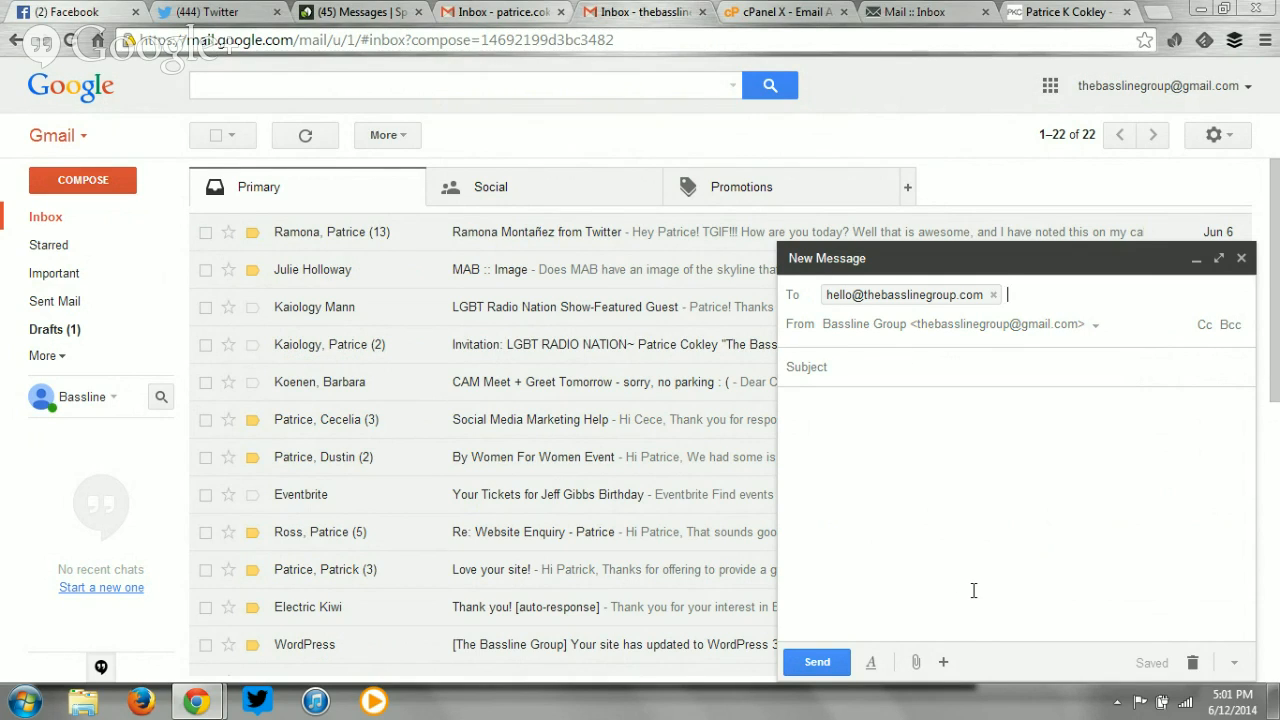
pyautogui.click(1100, 324)
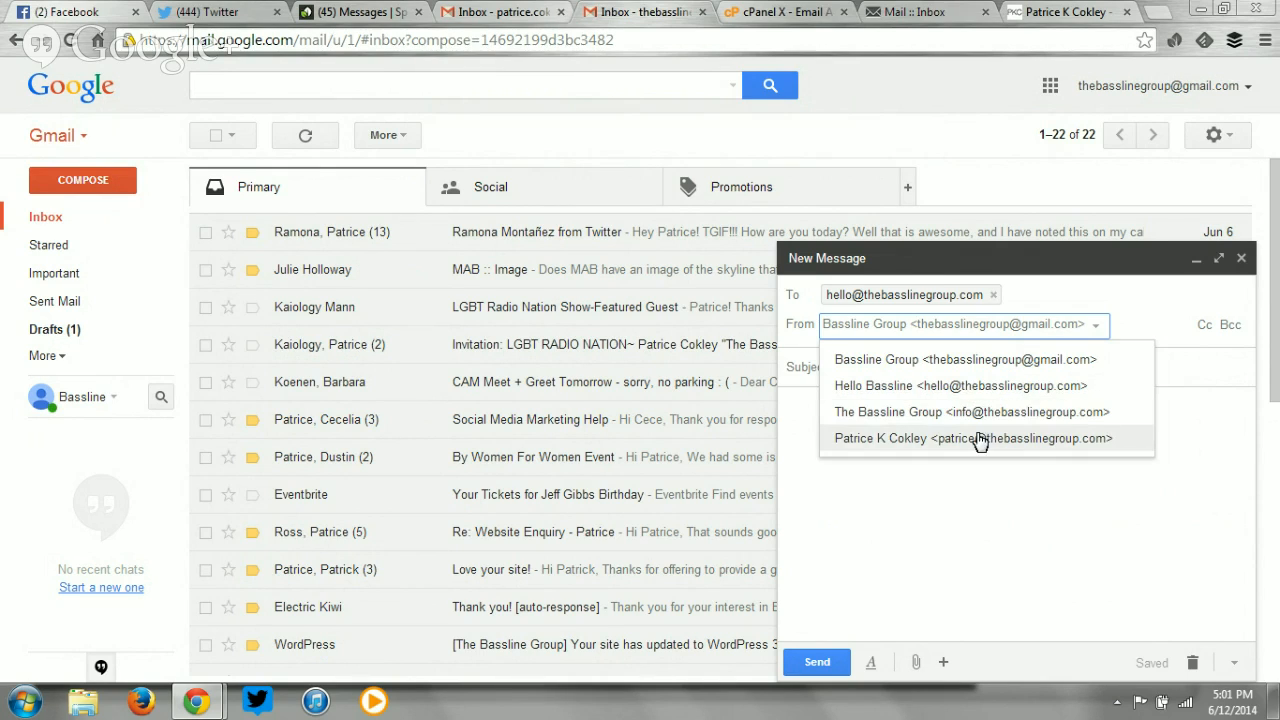
pyautogui.click(952, 390)
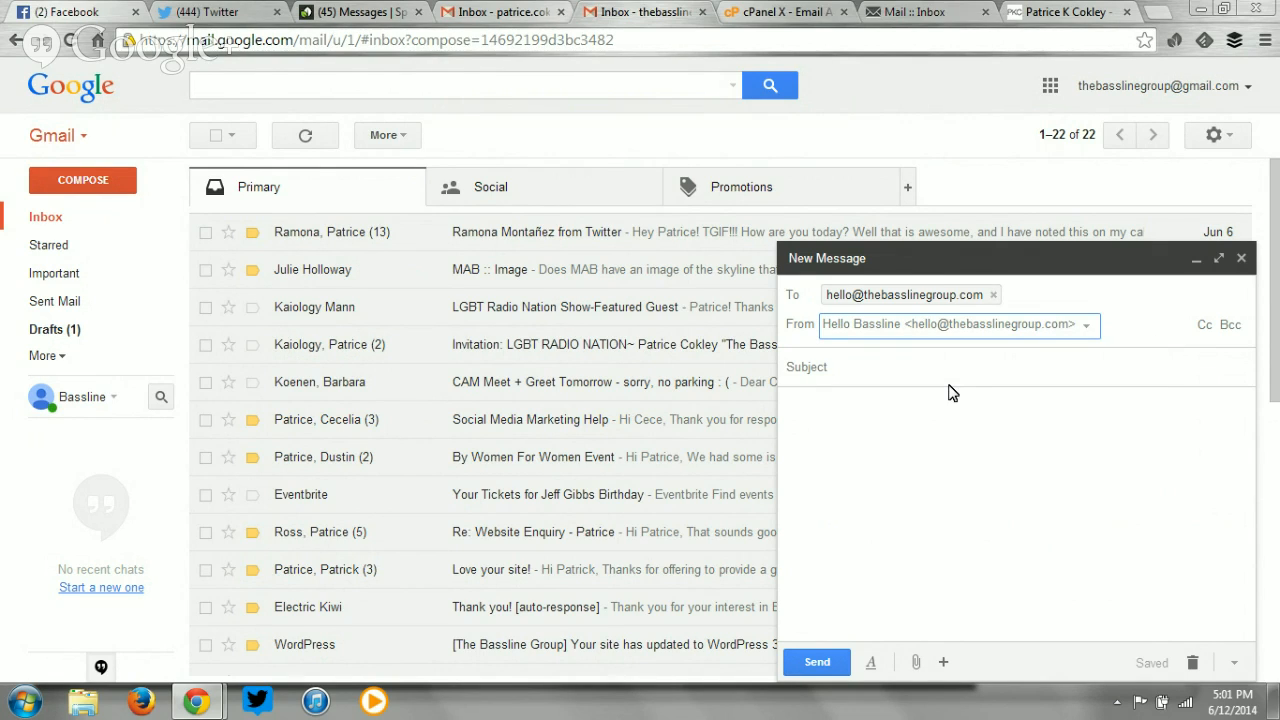
pyautogui.click(938, 371)
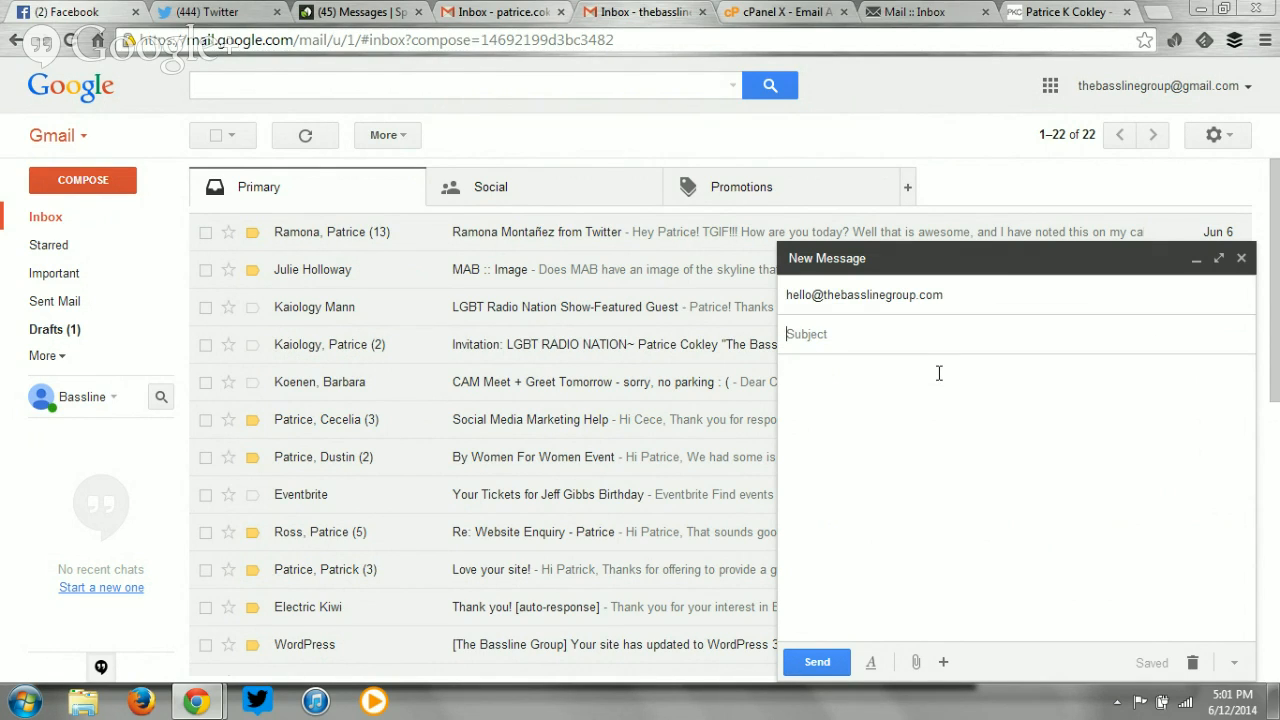
pyautogui.click(1078, 290)
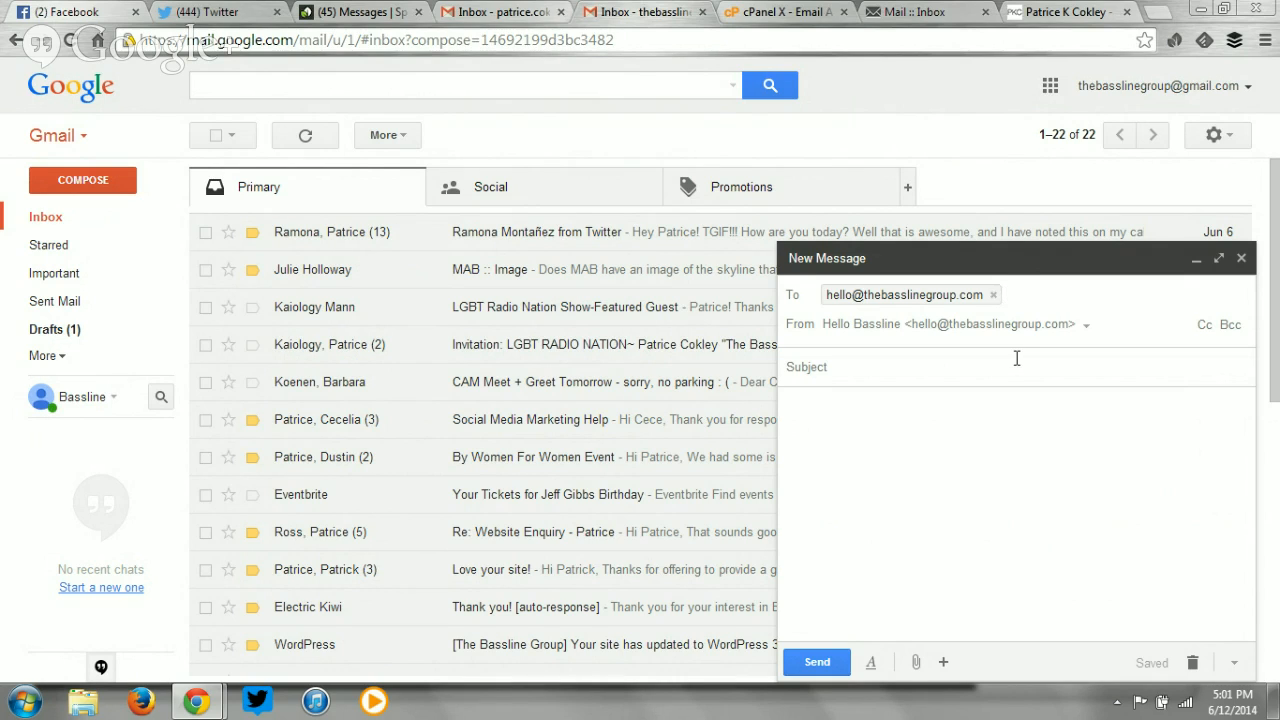
pyautogui.click(1087, 326)
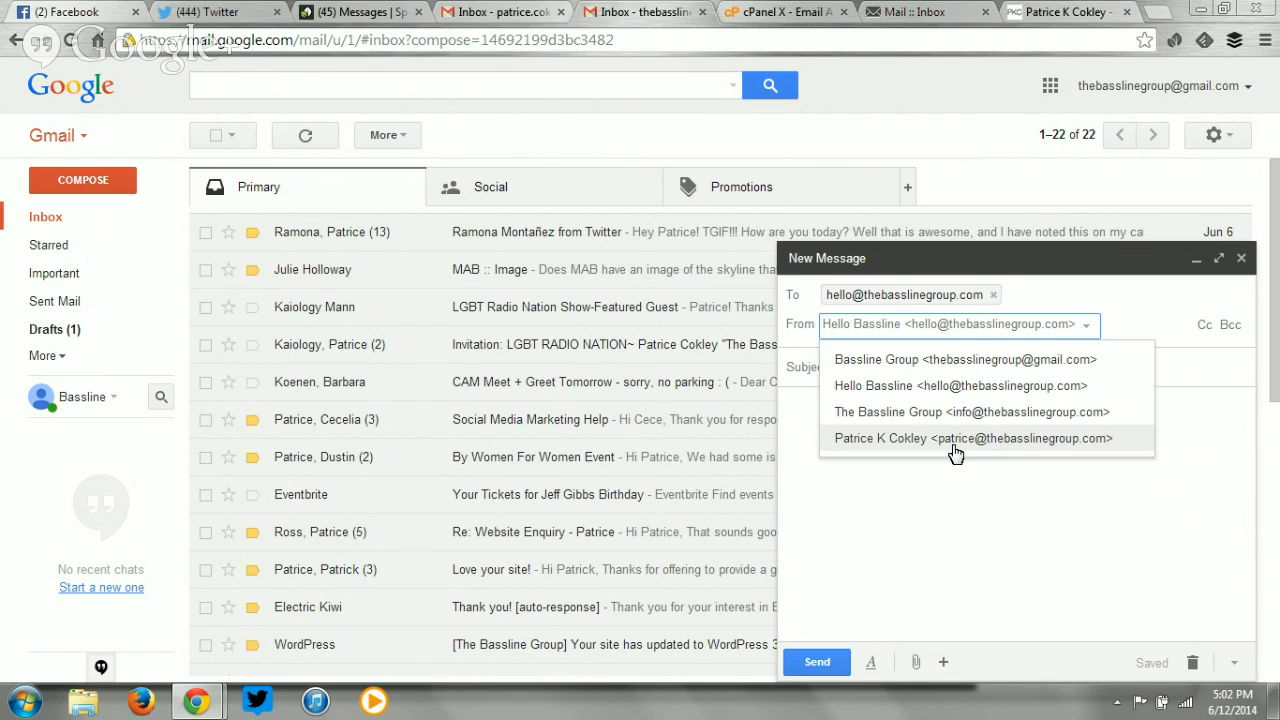
pyautogui.click(927, 387)
pyautogui.click(916, 370)
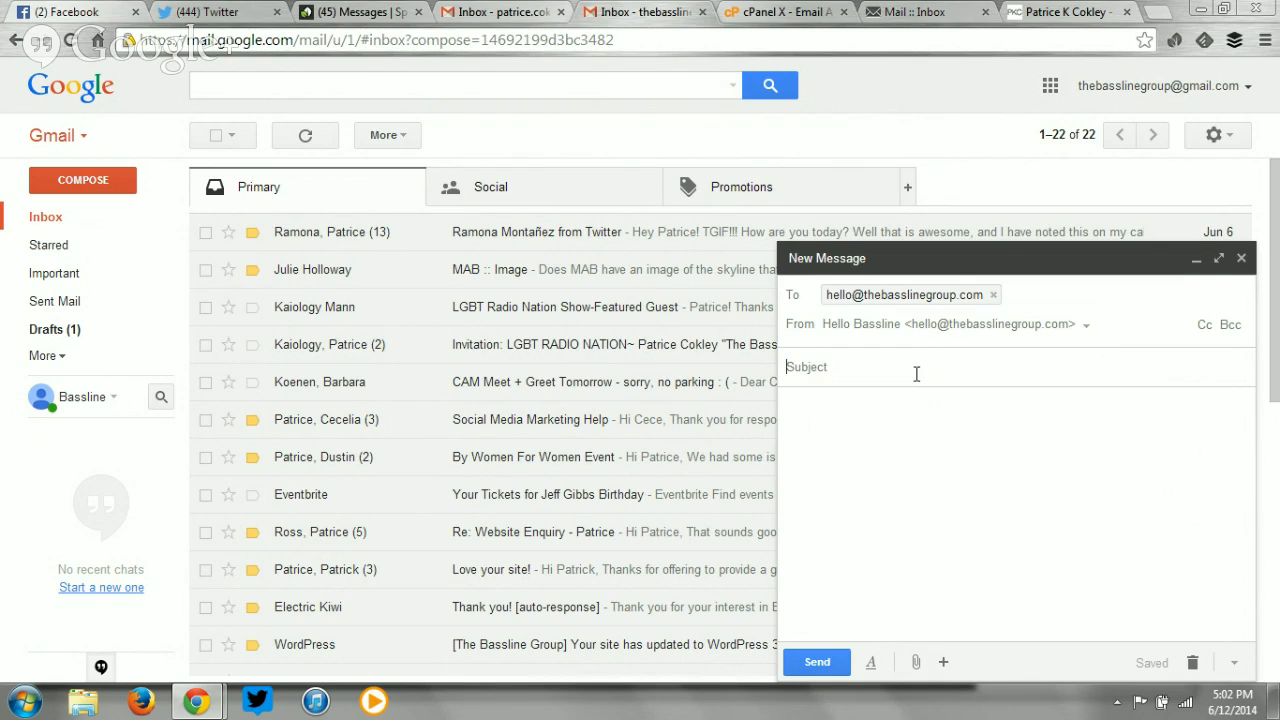
pyautogui.write('Test')
pyautogui.press('Tab')
pyautogui.write('te')
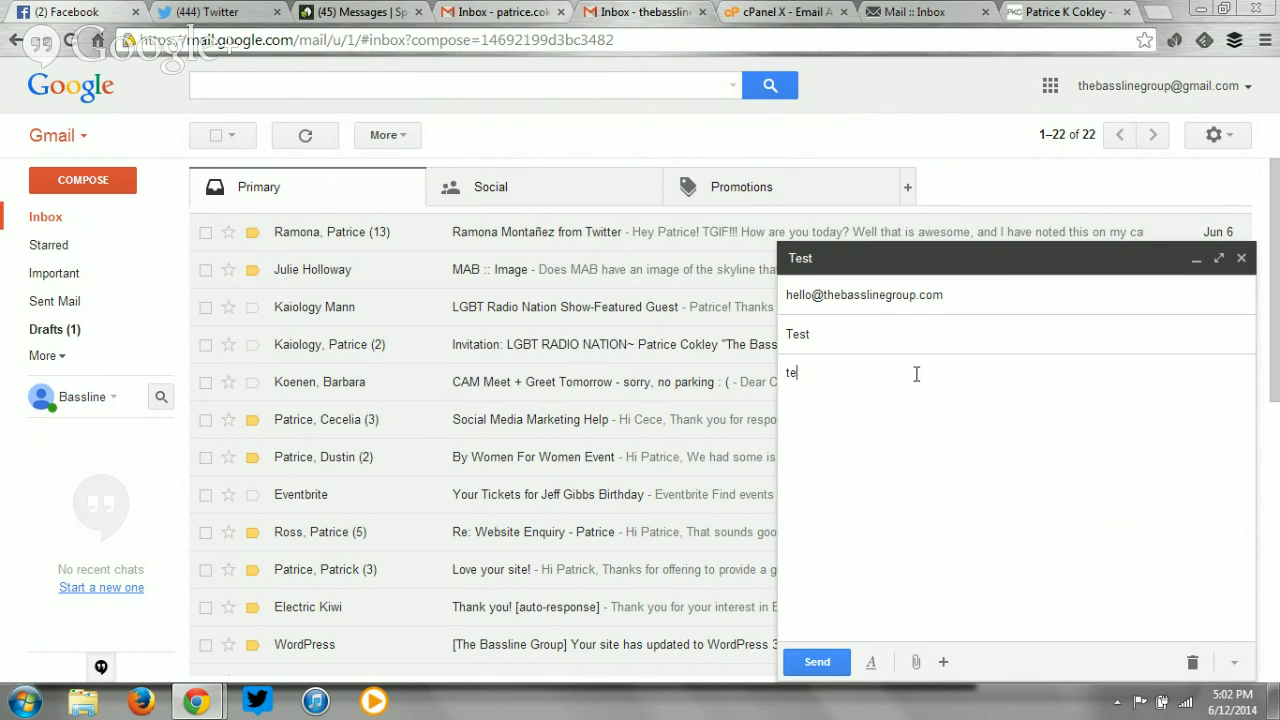
pyautogui.click(817, 662)
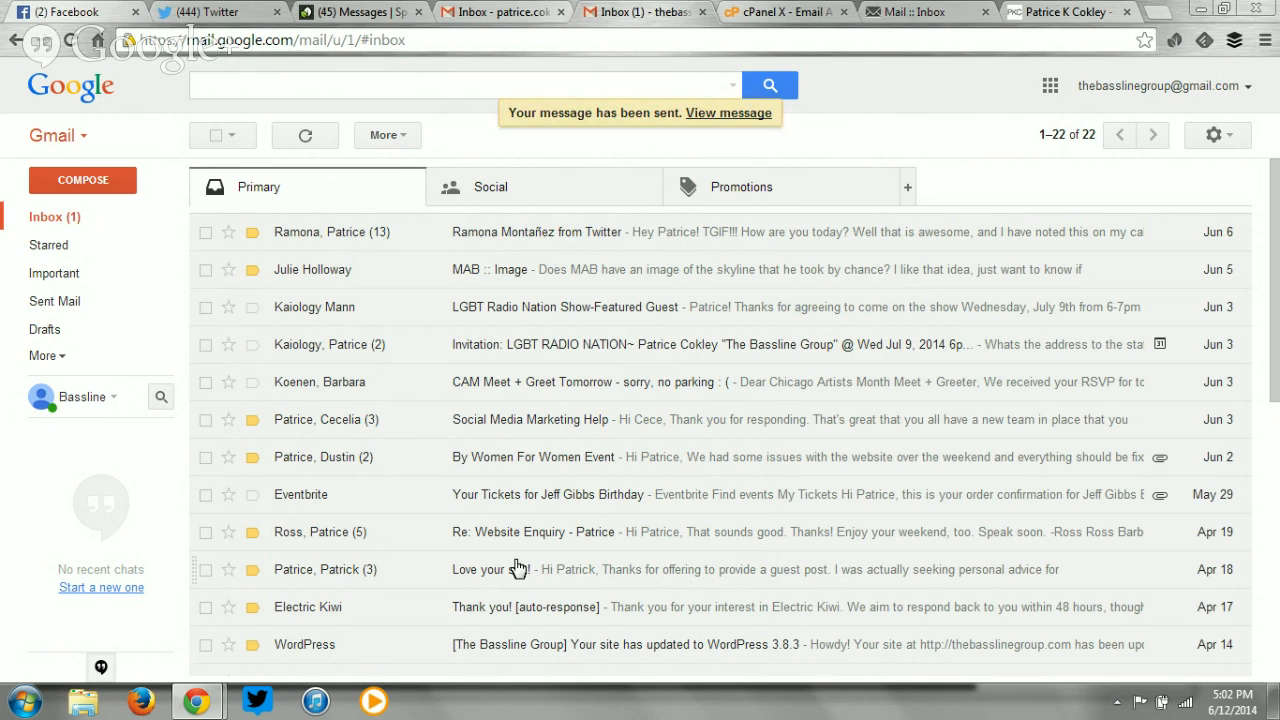
# Open the received Test message in the inbox and move it to the Trash.
pyautogui.click(58, 220)
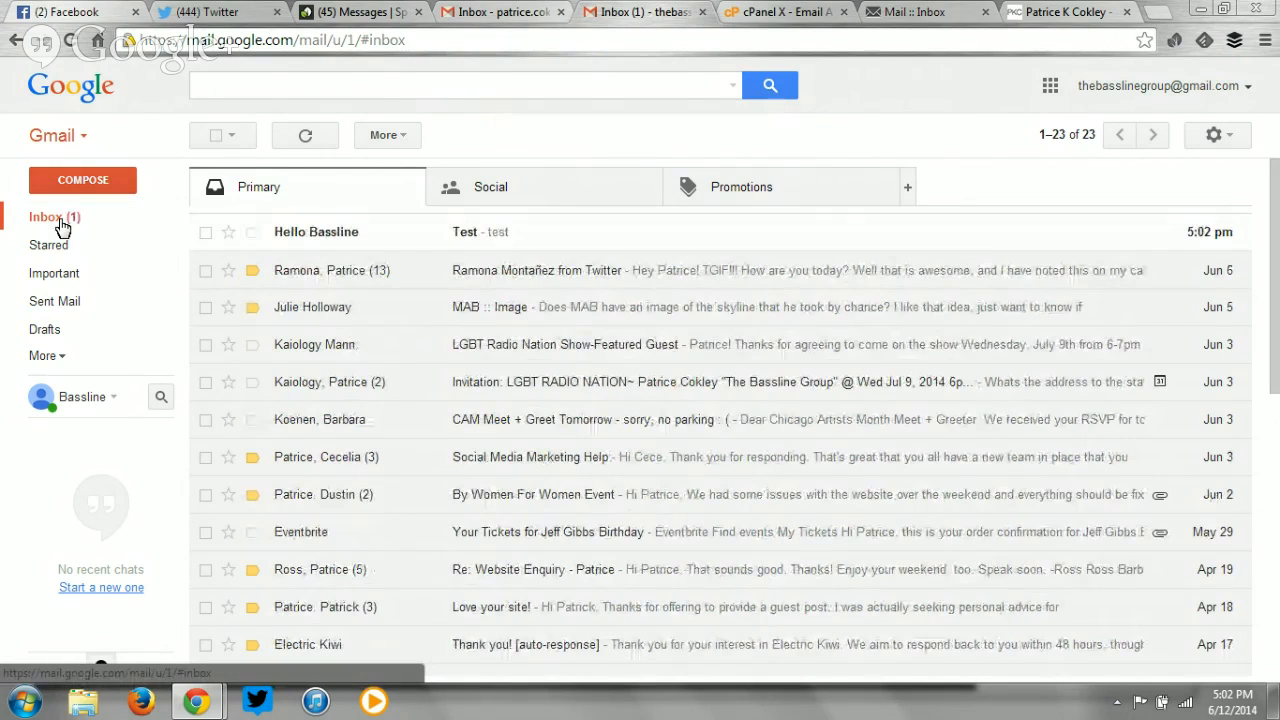
pyautogui.click(537, 231)
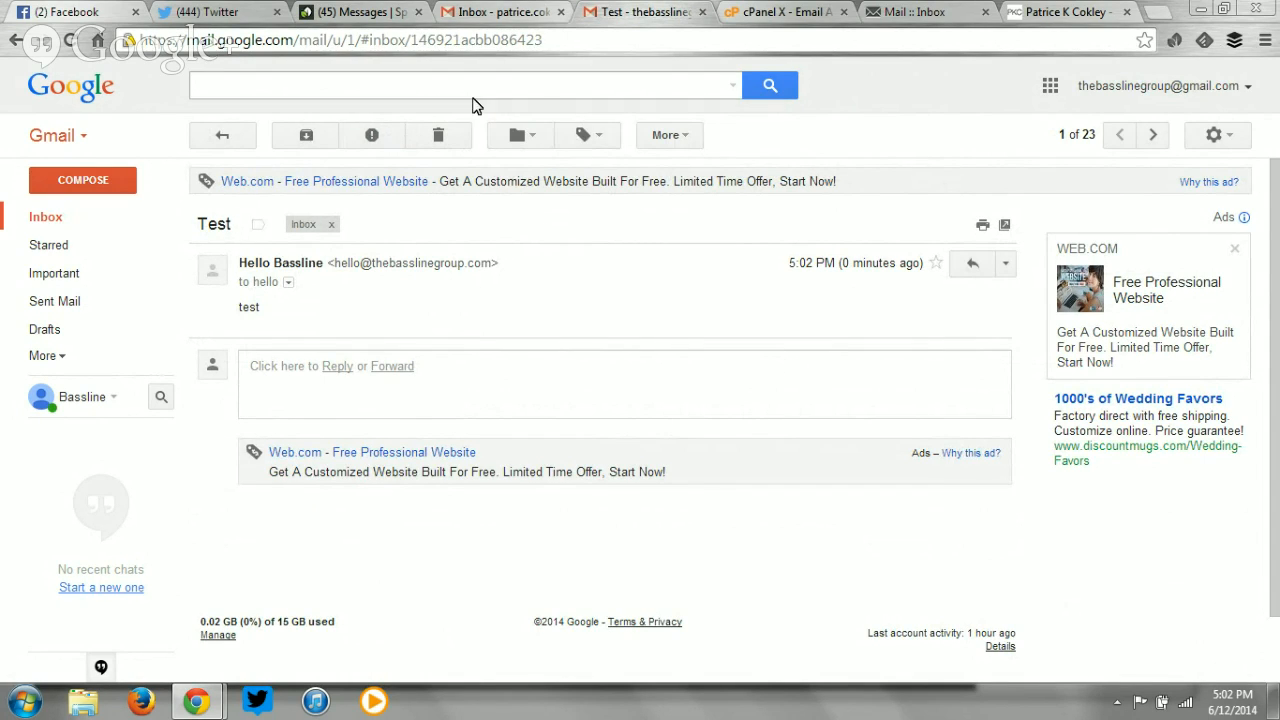
pyautogui.click(442, 135)
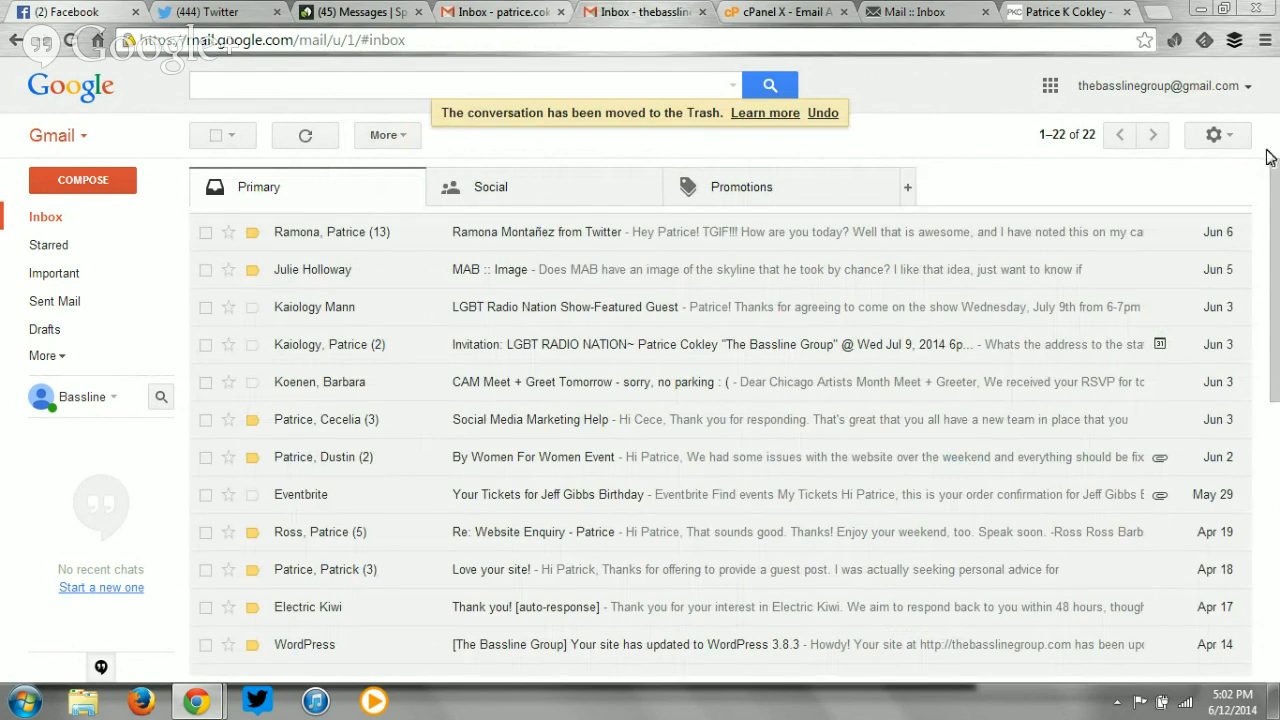
pyautogui.click(1238, 136)
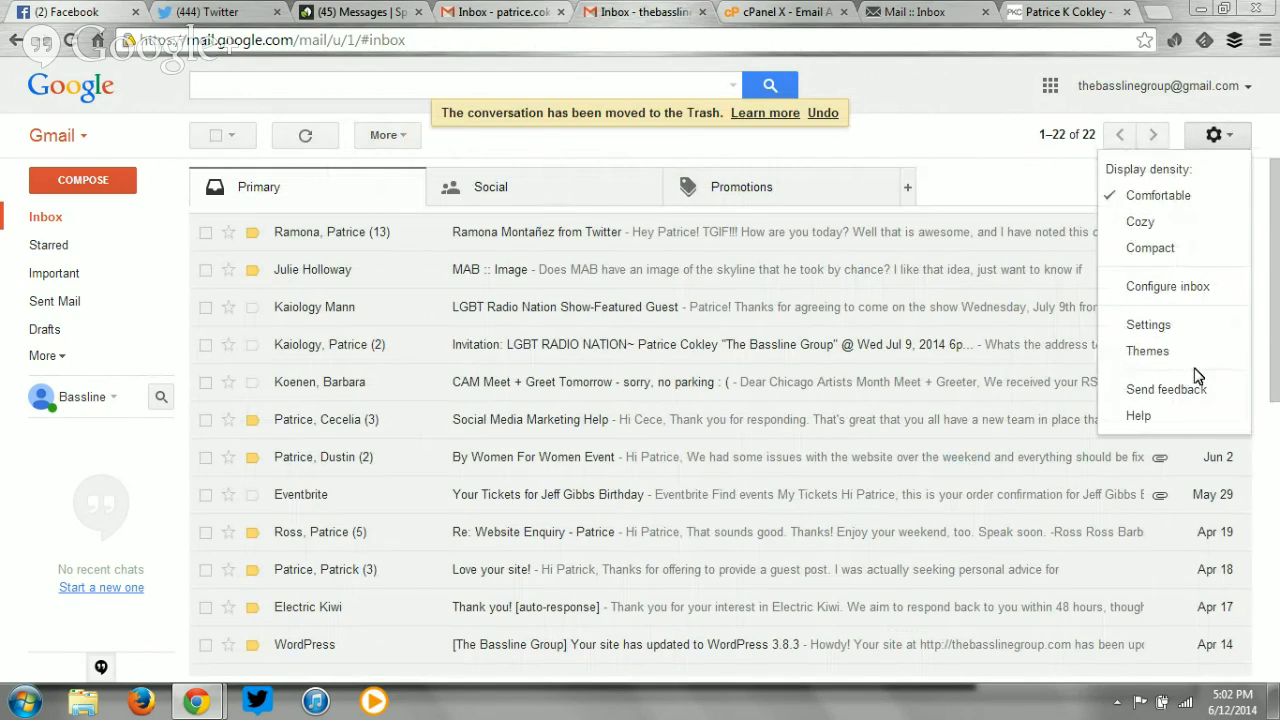
# Open Gmail's General settings and scroll down to the Signature section.
pyautogui.click(1165, 328)
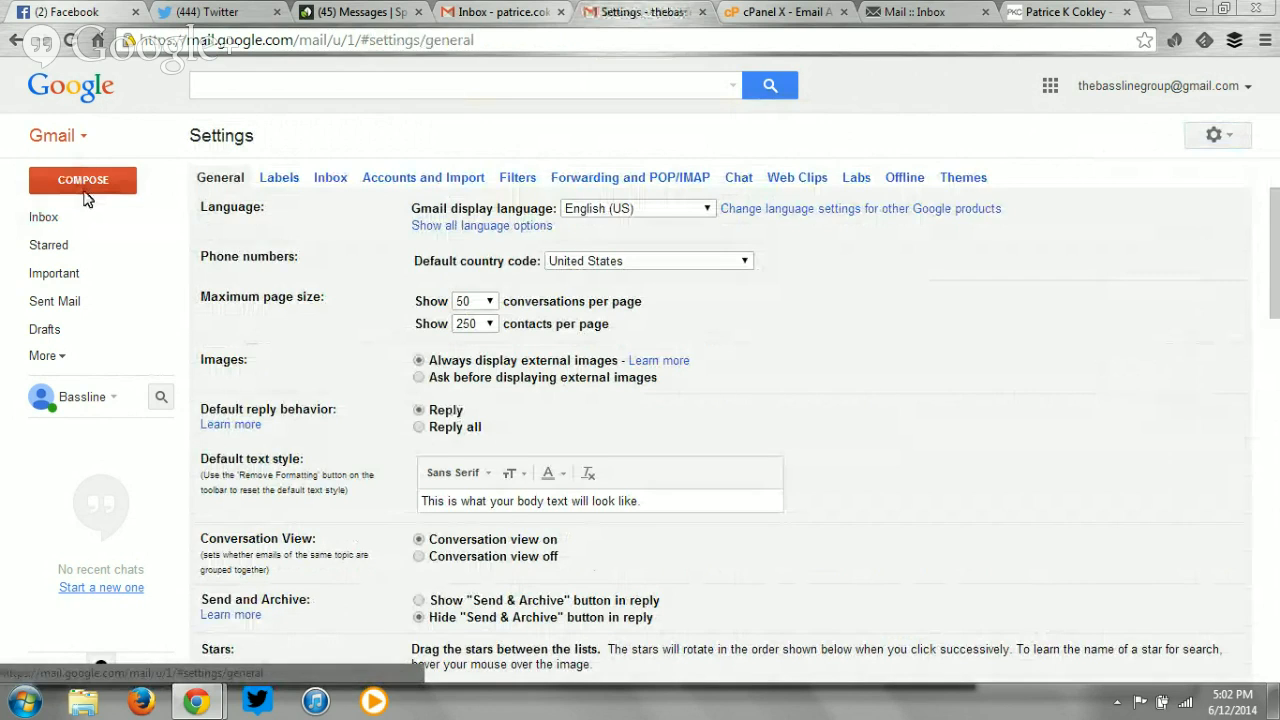
pyautogui.click(42, 215)
pyautogui.click(1237, 137)
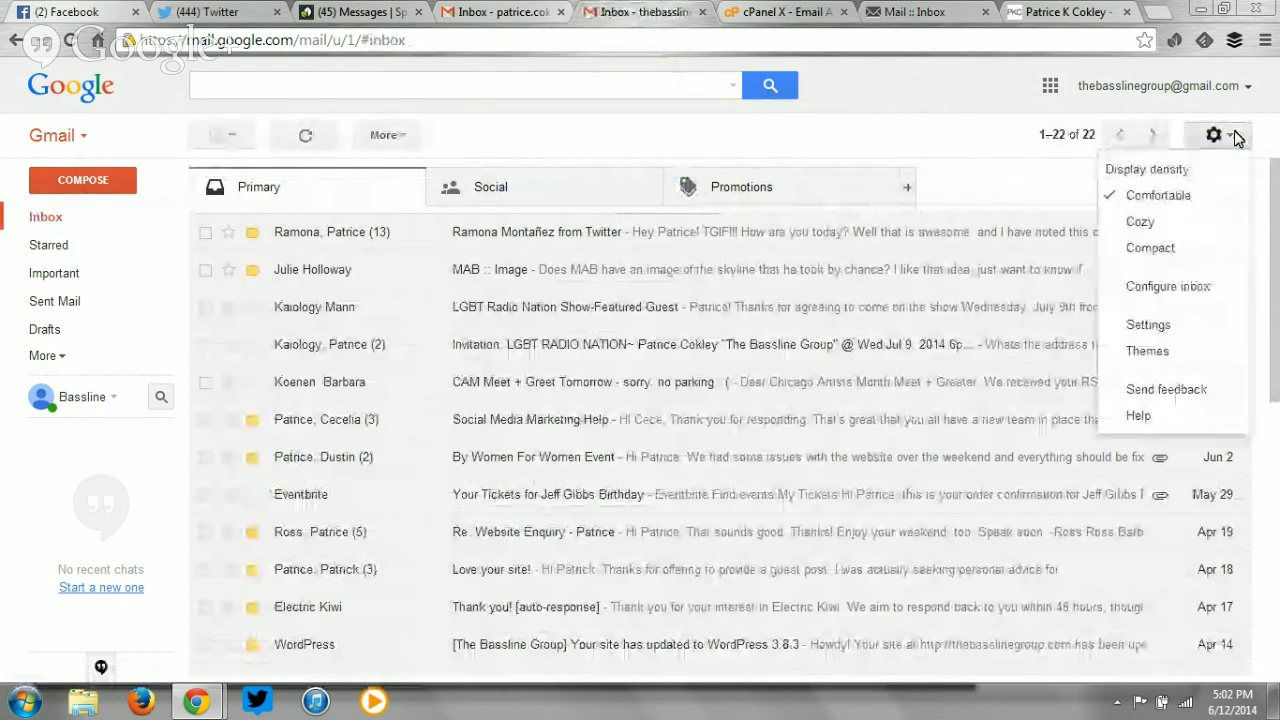
pyautogui.click(1160, 323)
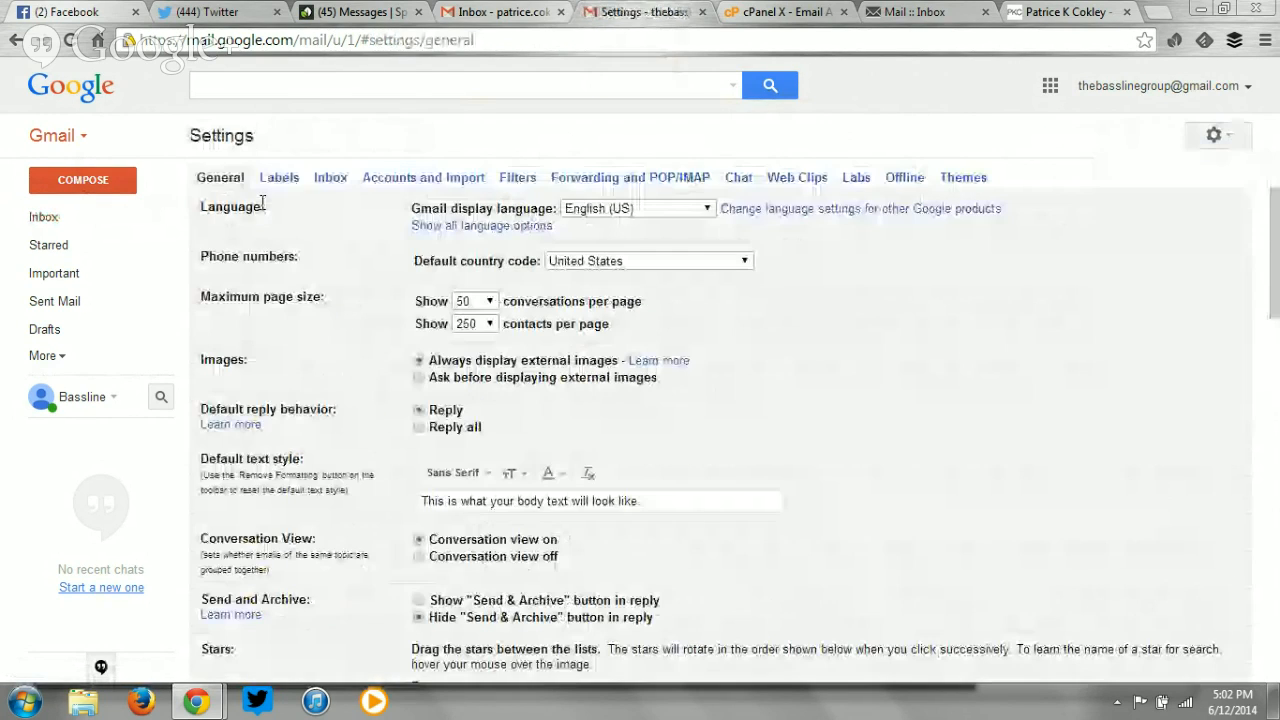
pyautogui.scroll(-10, 263, 204)
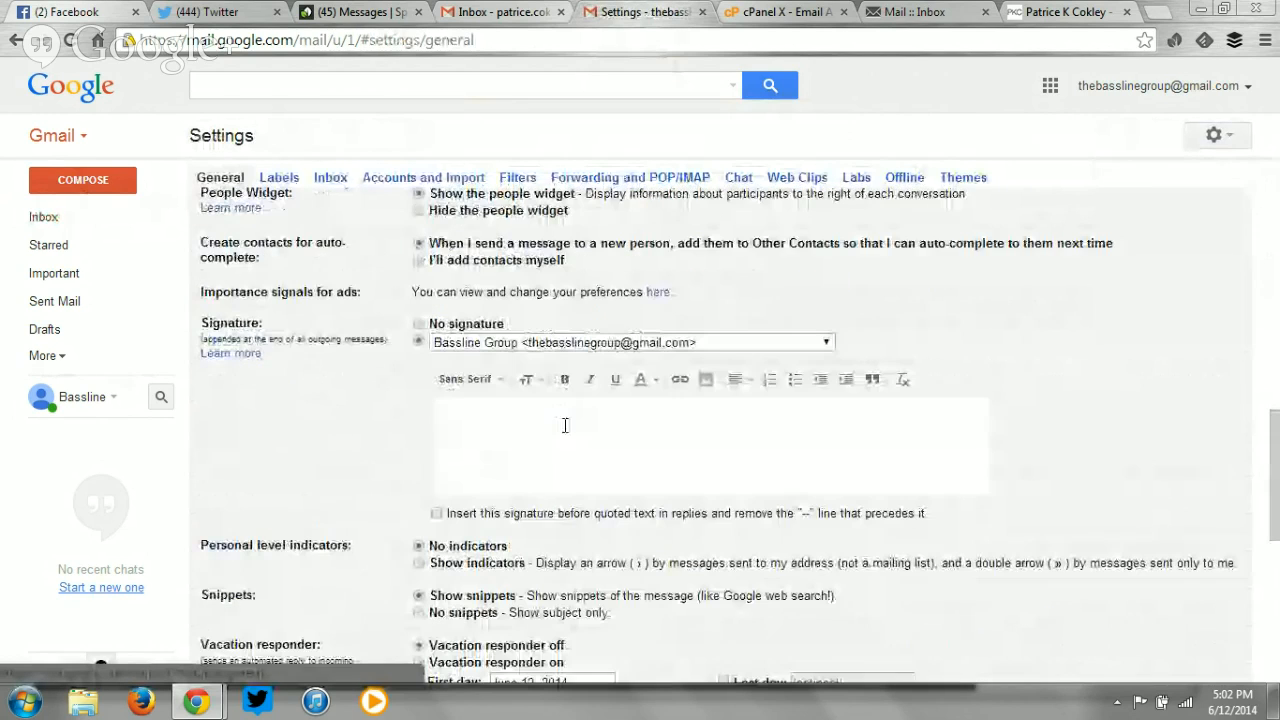
# Switch the signature dropdown through each sender address, ending on the Gmail address.
pyautogui.click(595, 342)
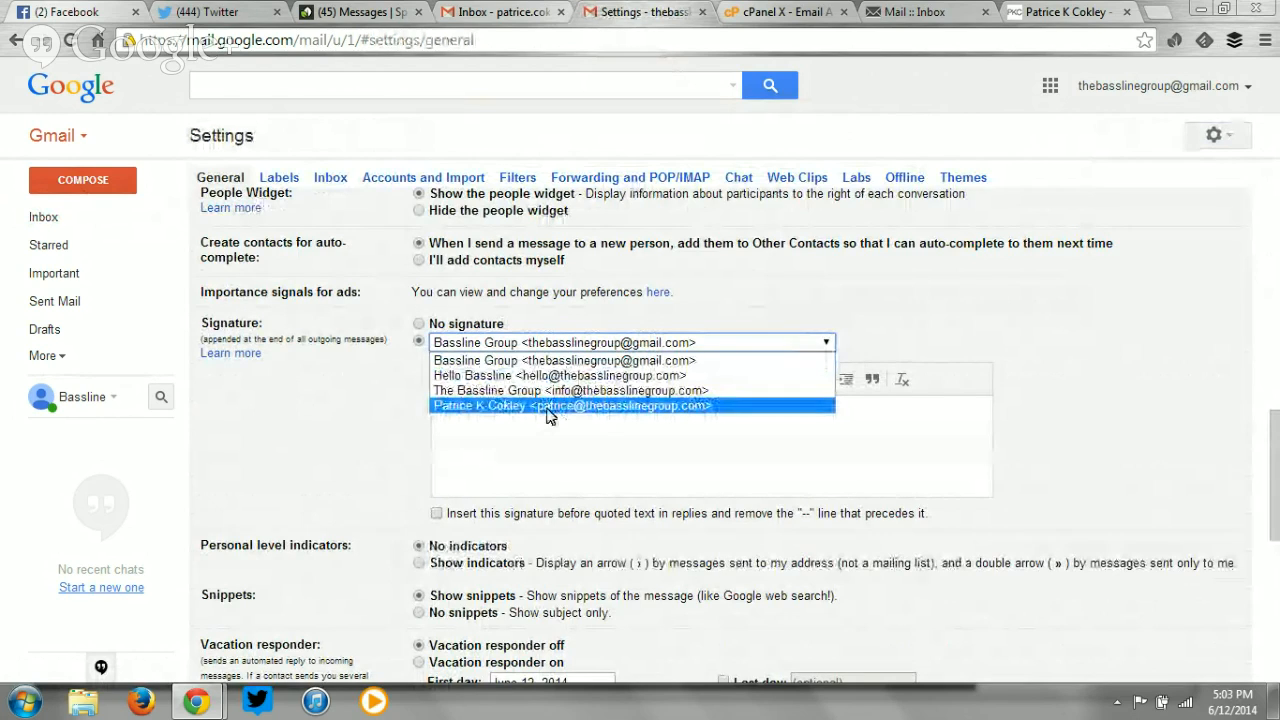
pyautogui.click(622, 406)
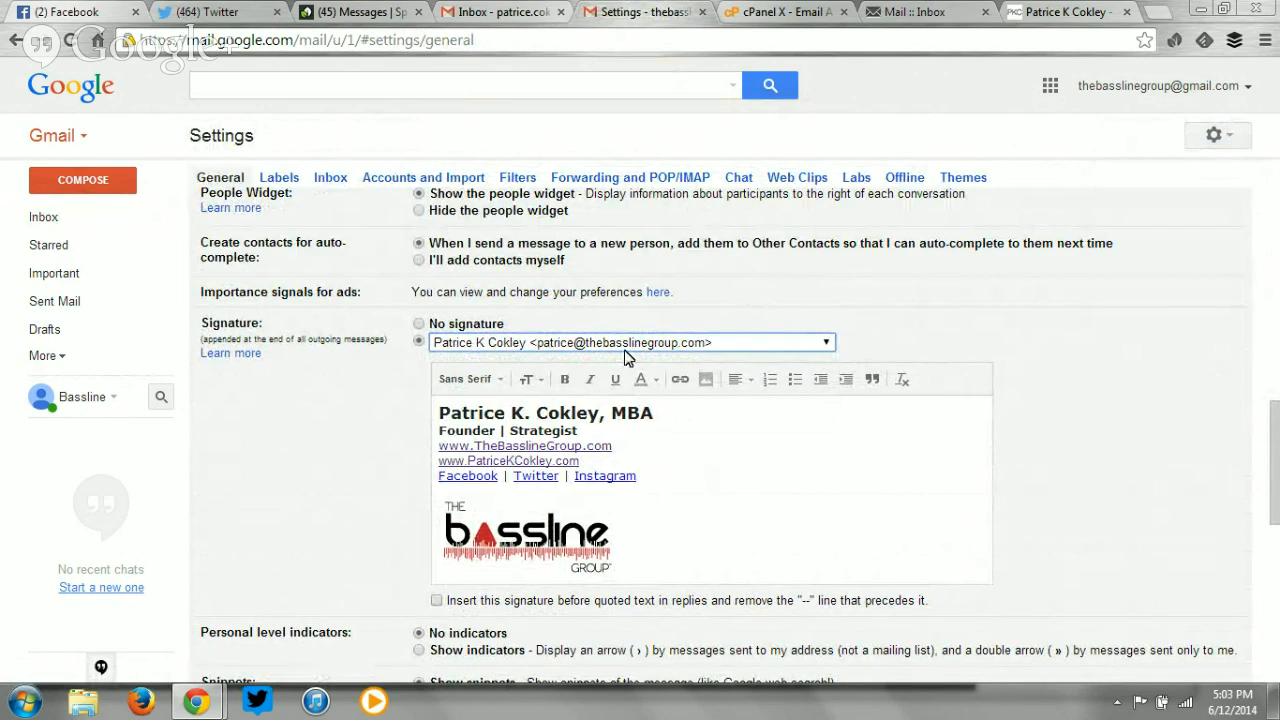
pyautogui.click(598, 346)
pyautogui.click(590, 370)
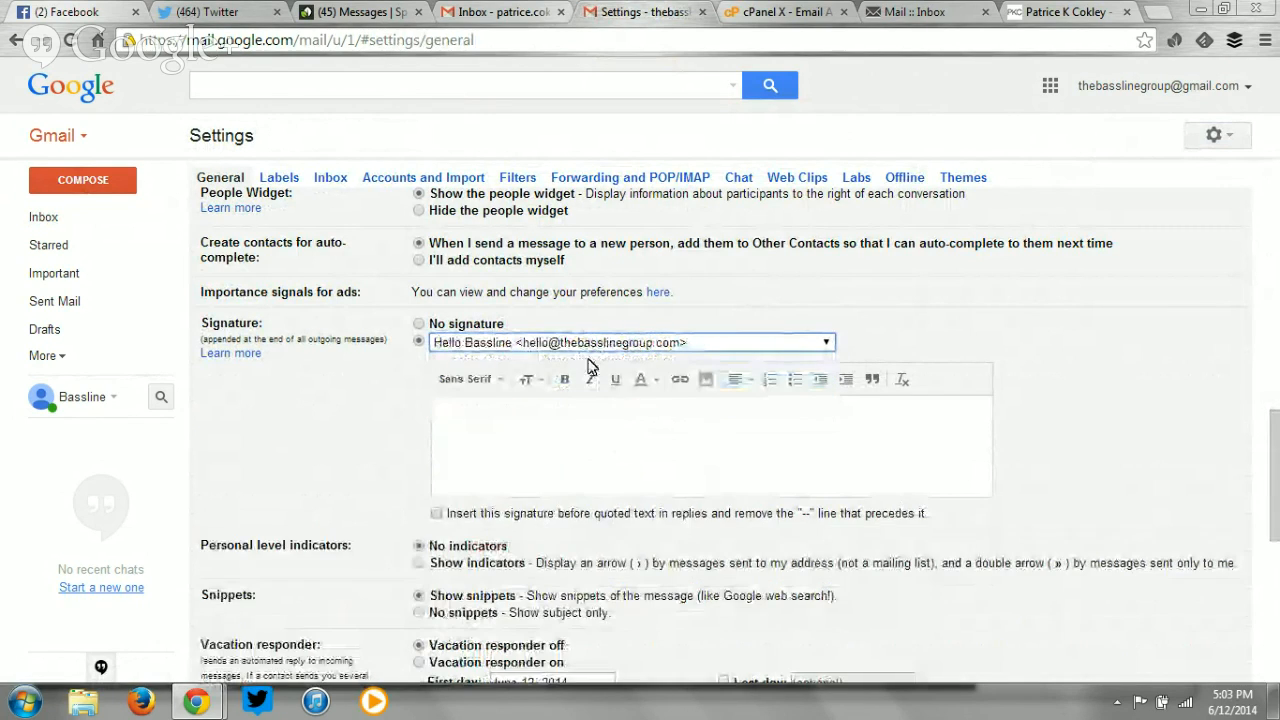
pyautogui.click(526, 437)
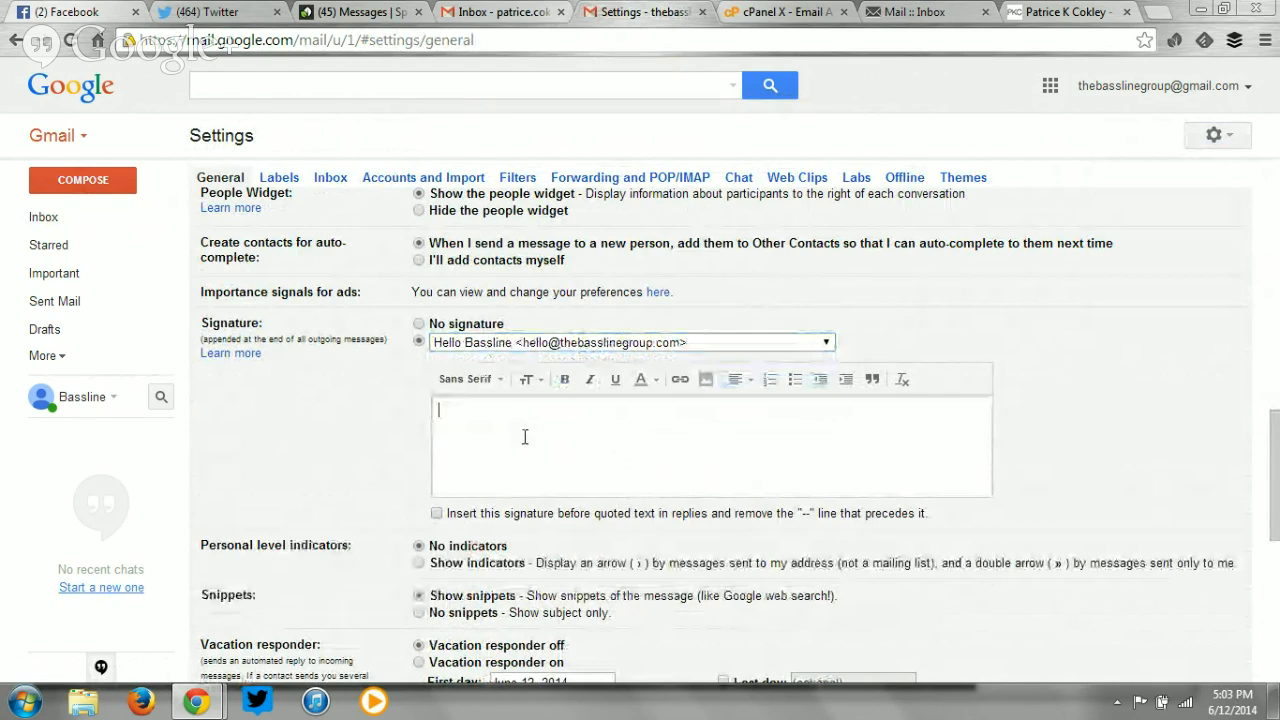
pyautogui.scroll(-7, 600, 480)
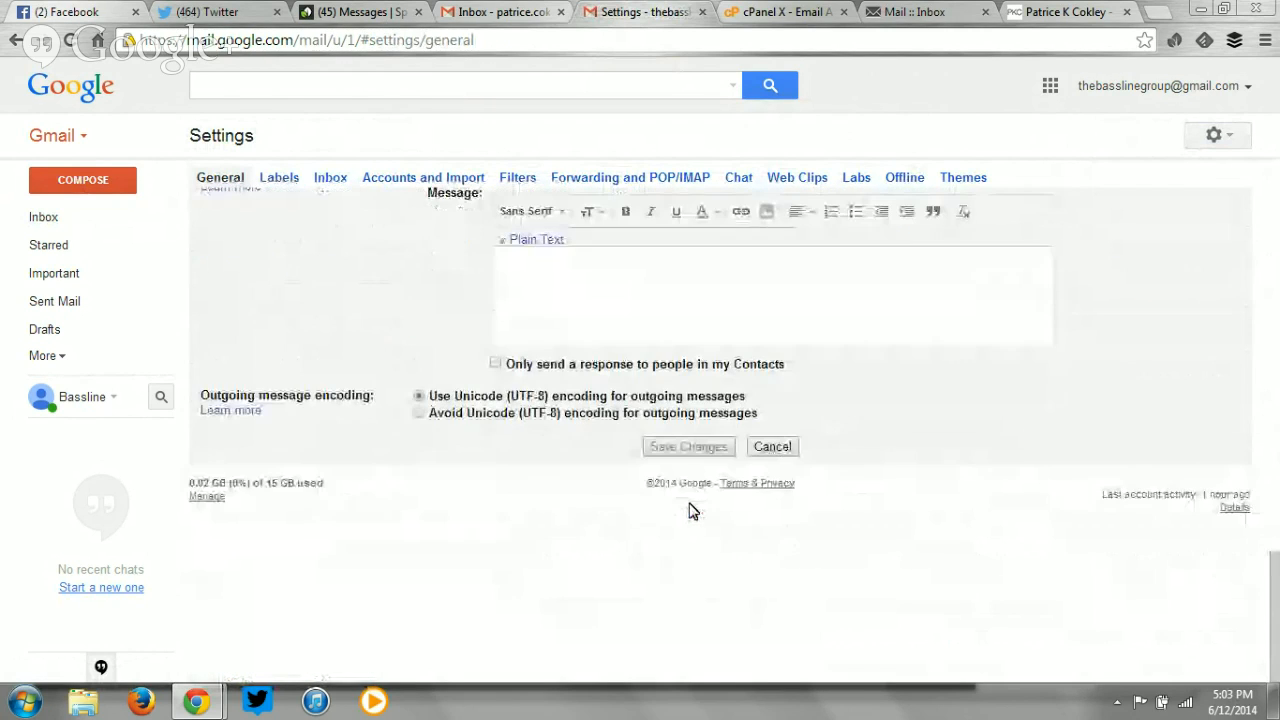
pyautogui.scroll(5, 680, 443)
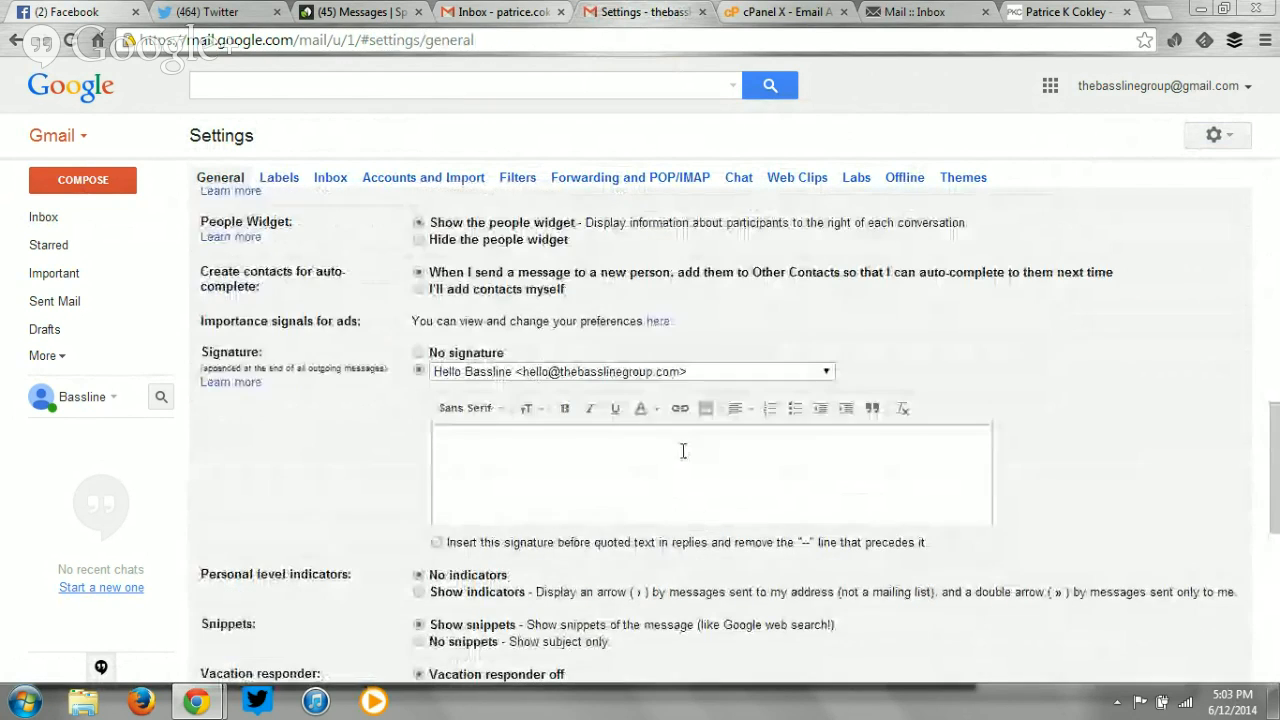
pyautogui.click(637, 372)
pyautogui.click(600, 389)
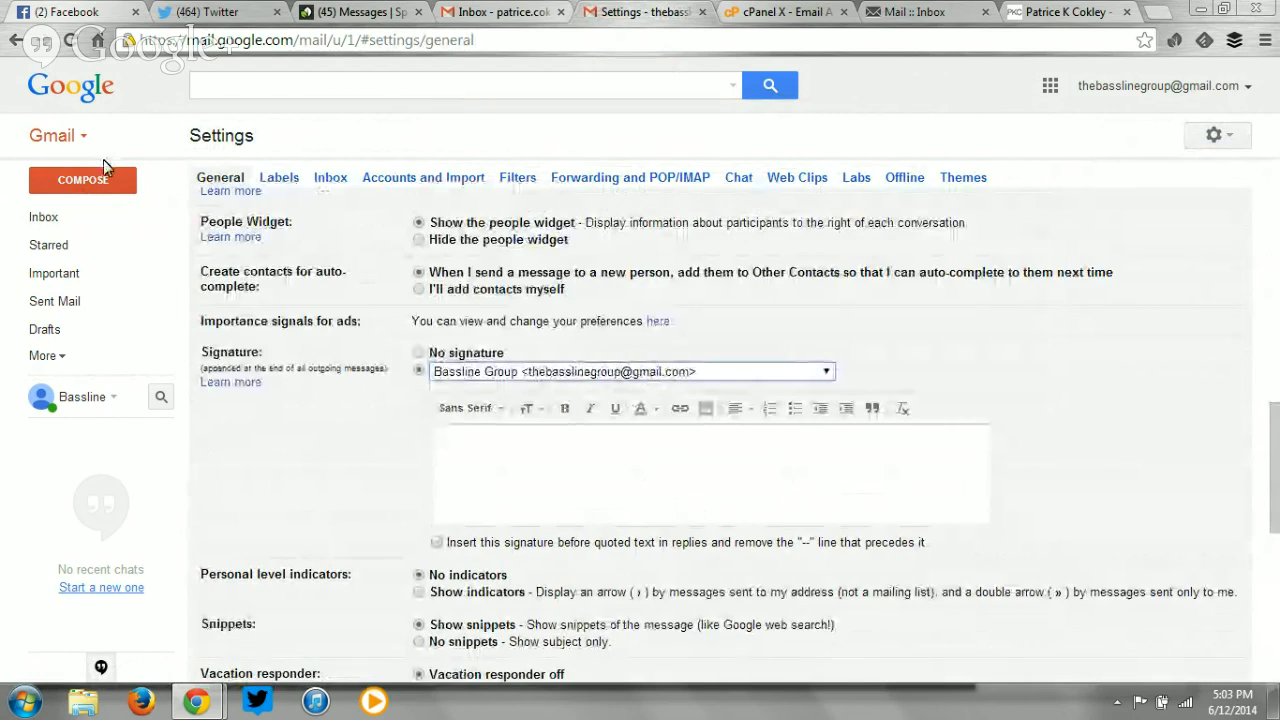
pyautogui.click(92, 188)
pyautogui.click(1055, 326)
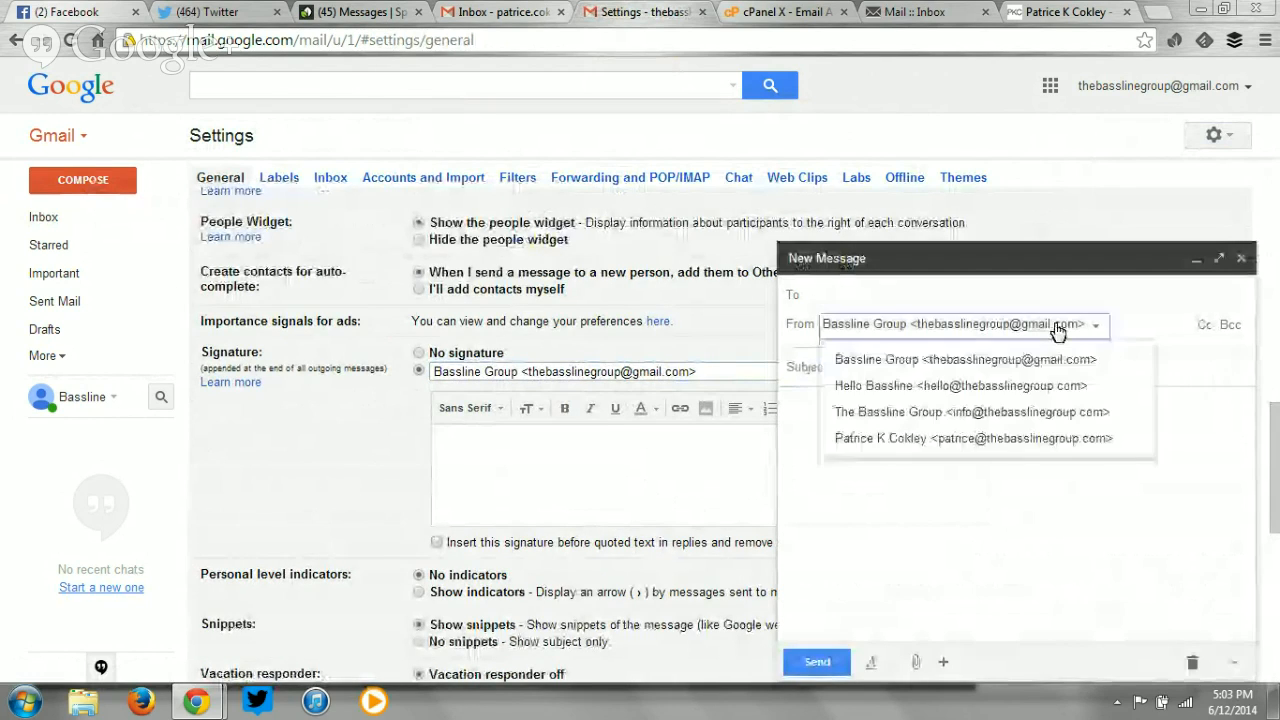
pyautogui.click(1058, 437)
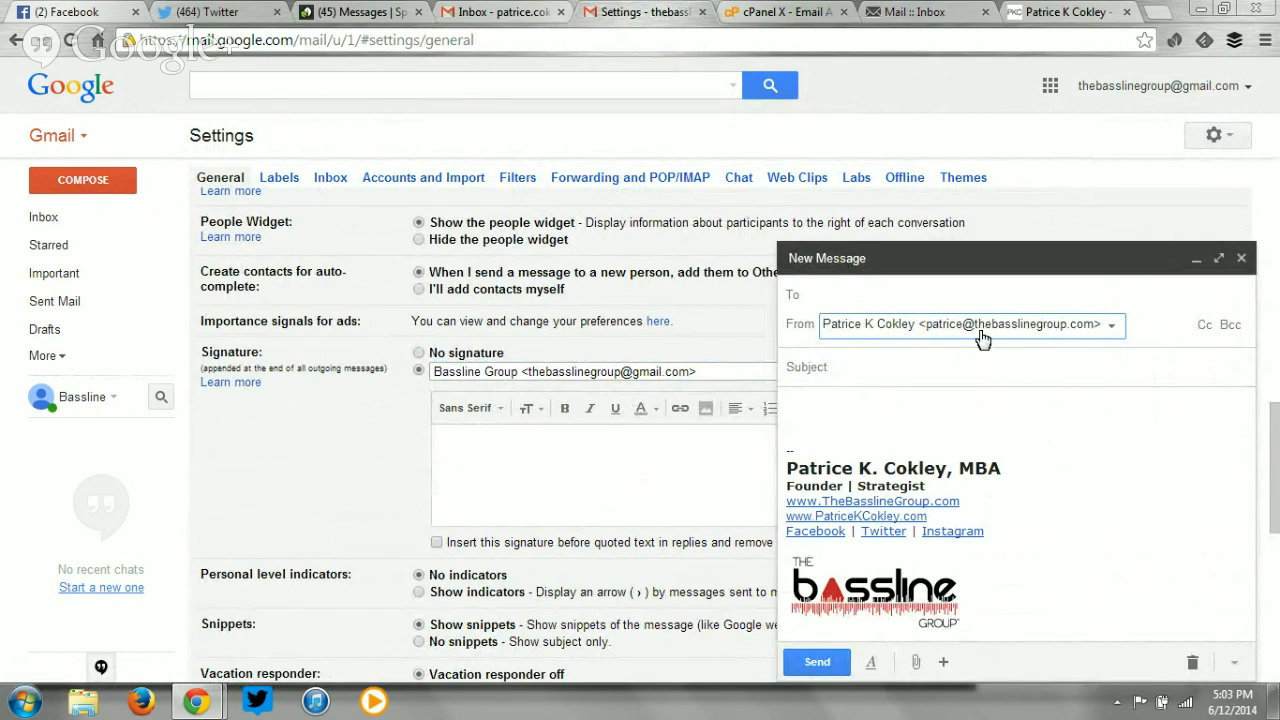
pyautogui.click(981, 338)
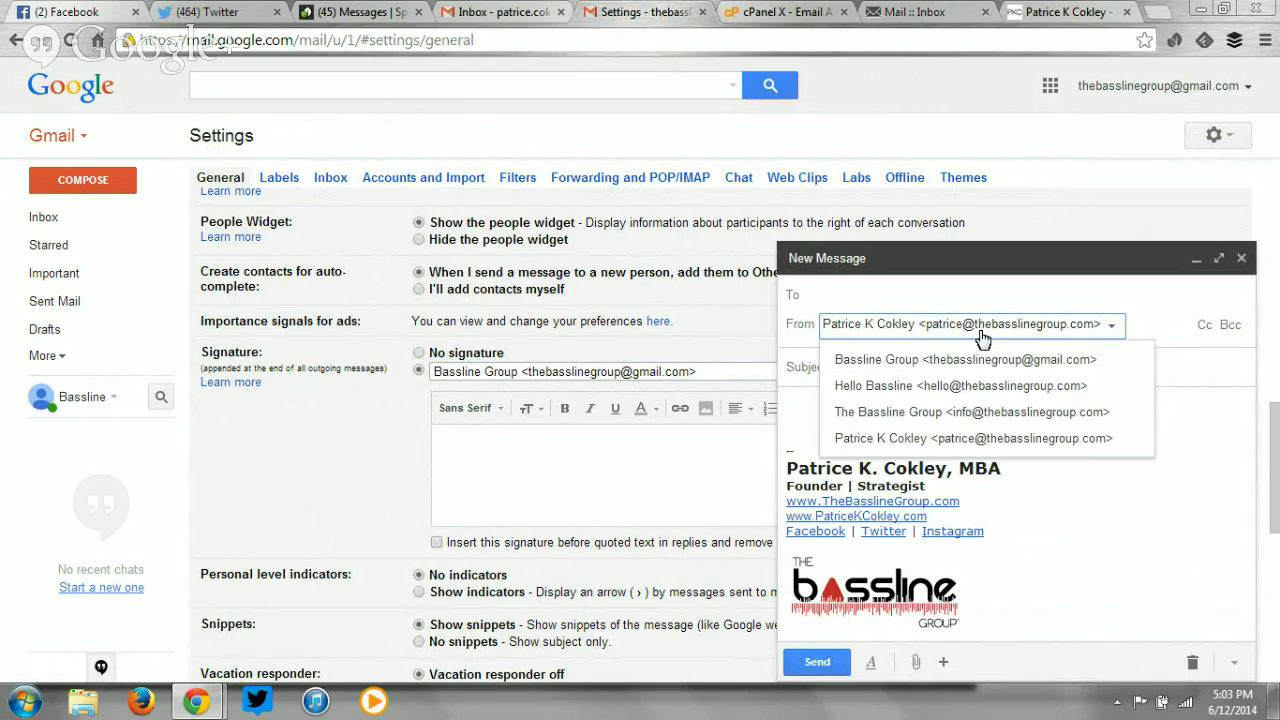
pyautogui.click(996, 390)
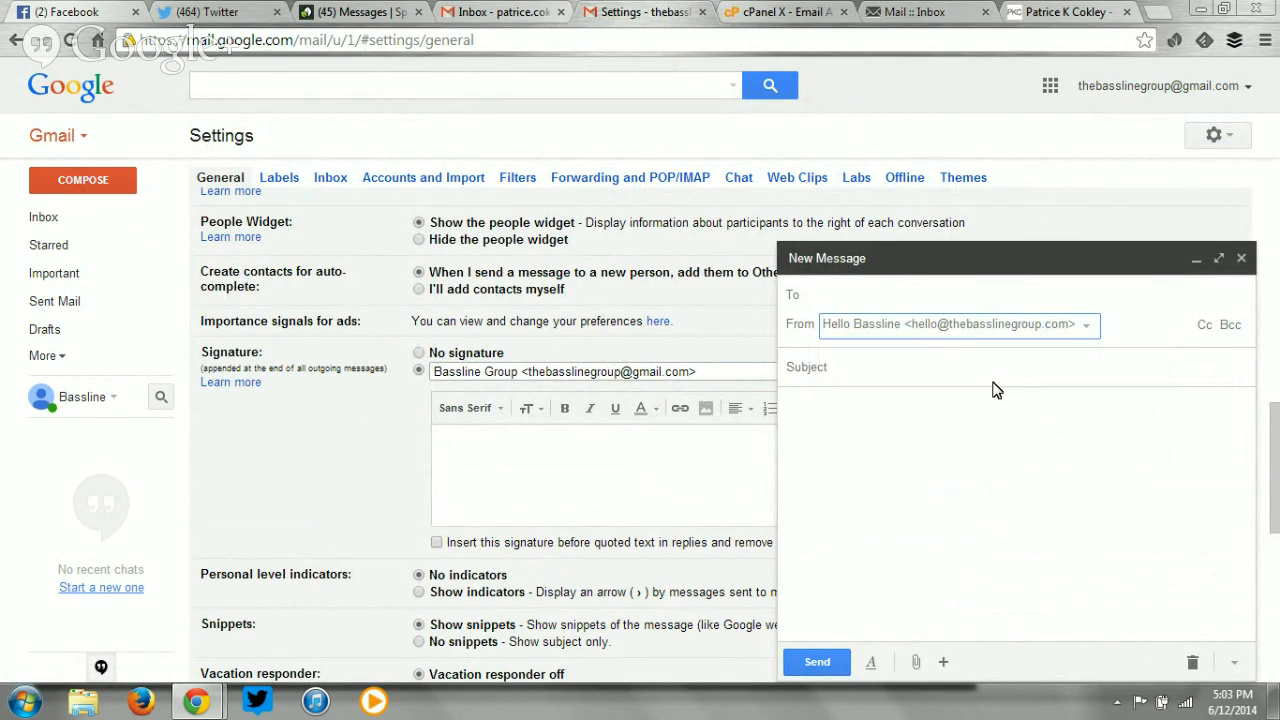
pyautogui.click(990, 325)
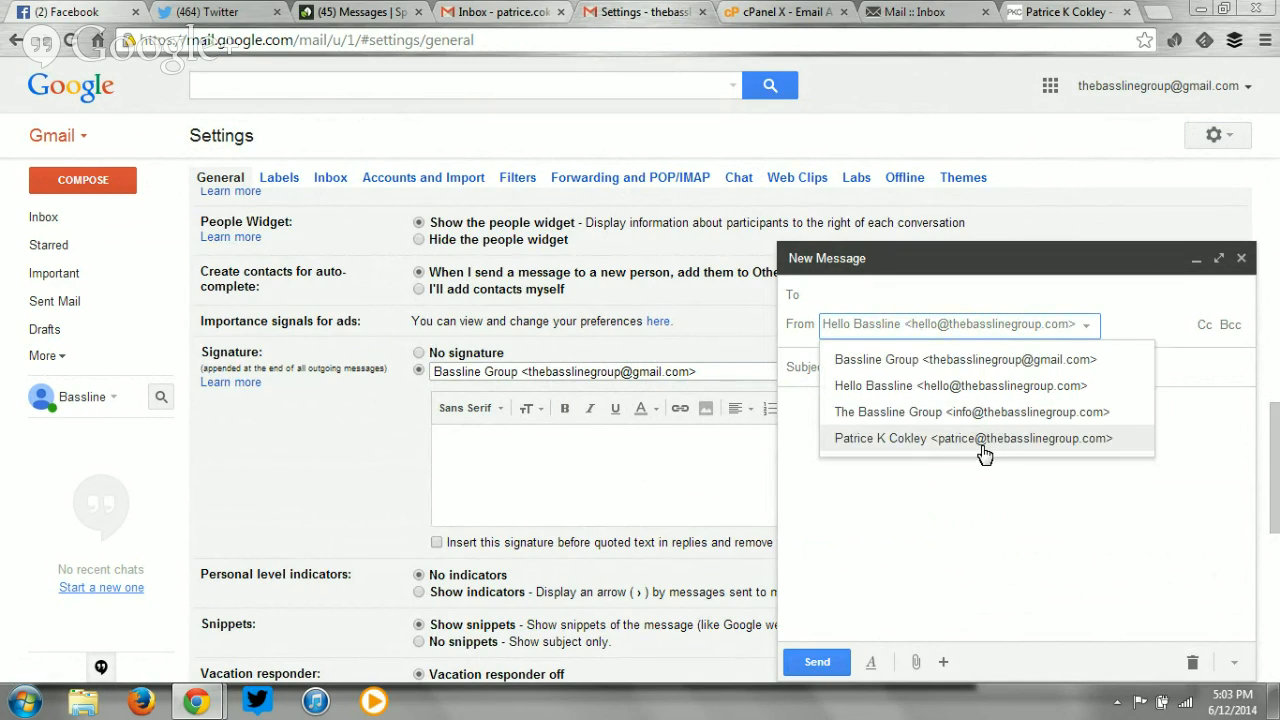
pyautogui.click(977, 500)
pyautogui.click(942, 312)
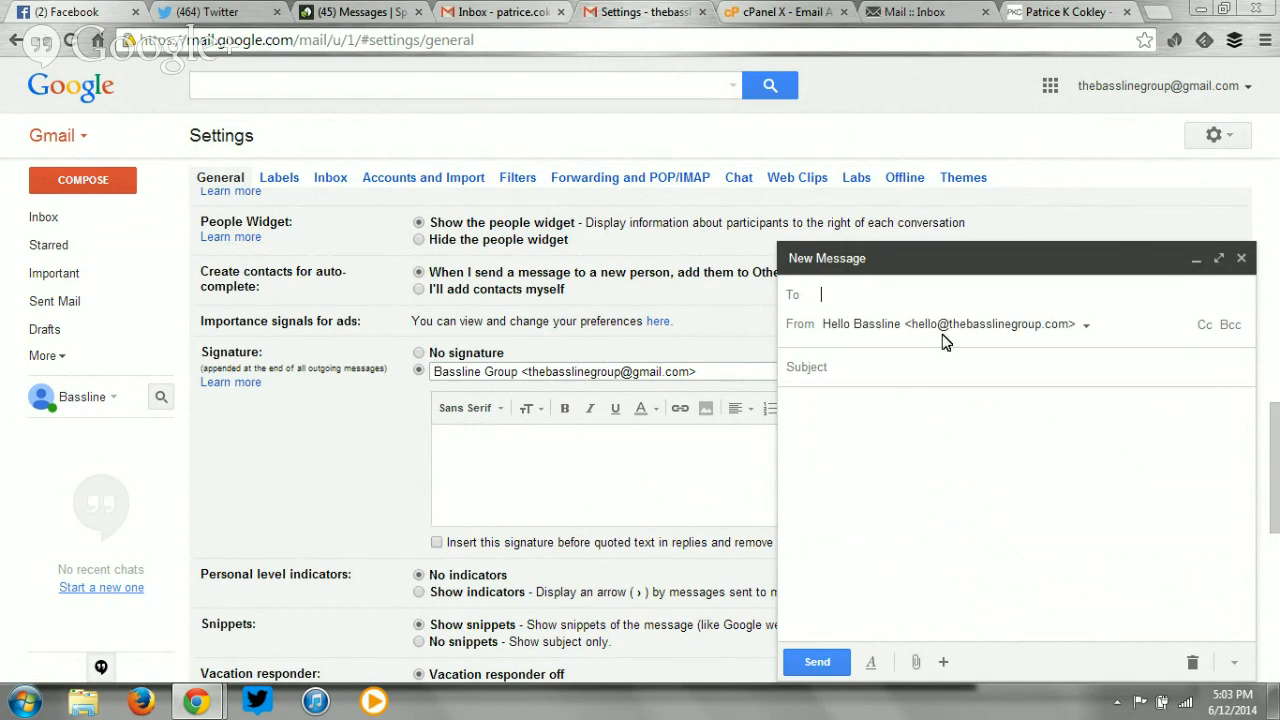
pyautogui.click(944, 330)
pyautogui.click(940, 395)
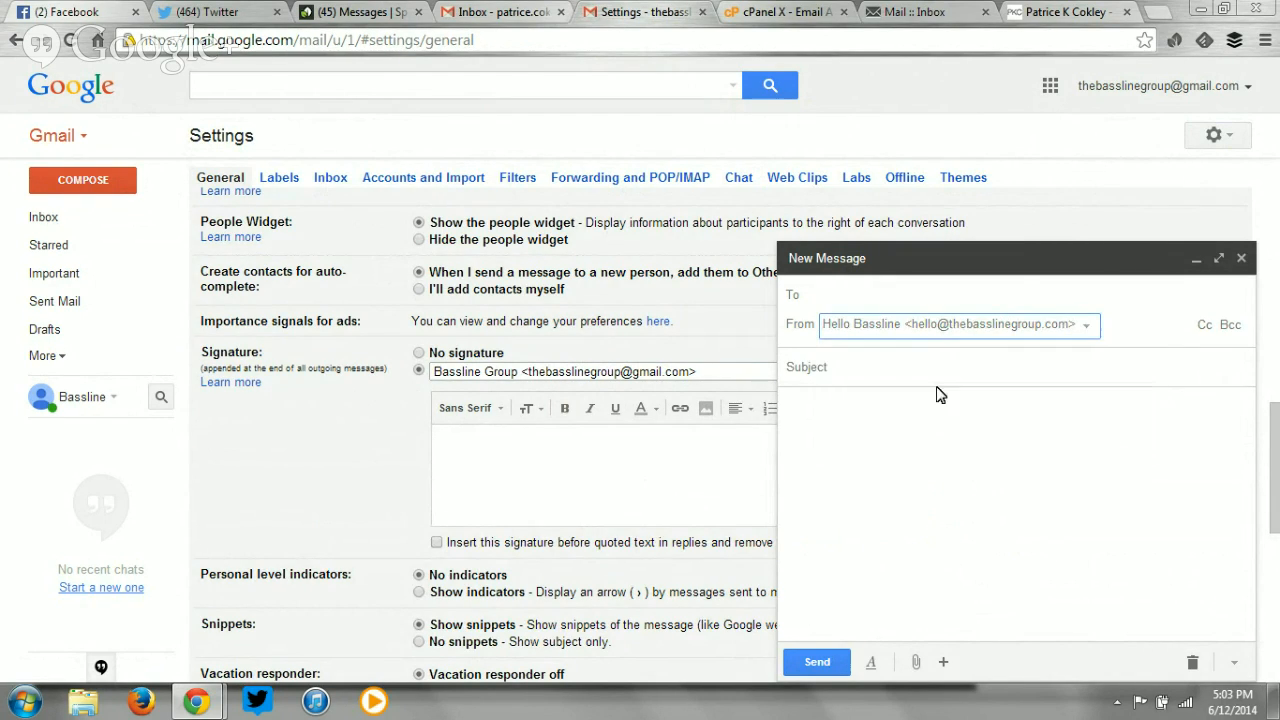
pyautogui.click(1241, 258)
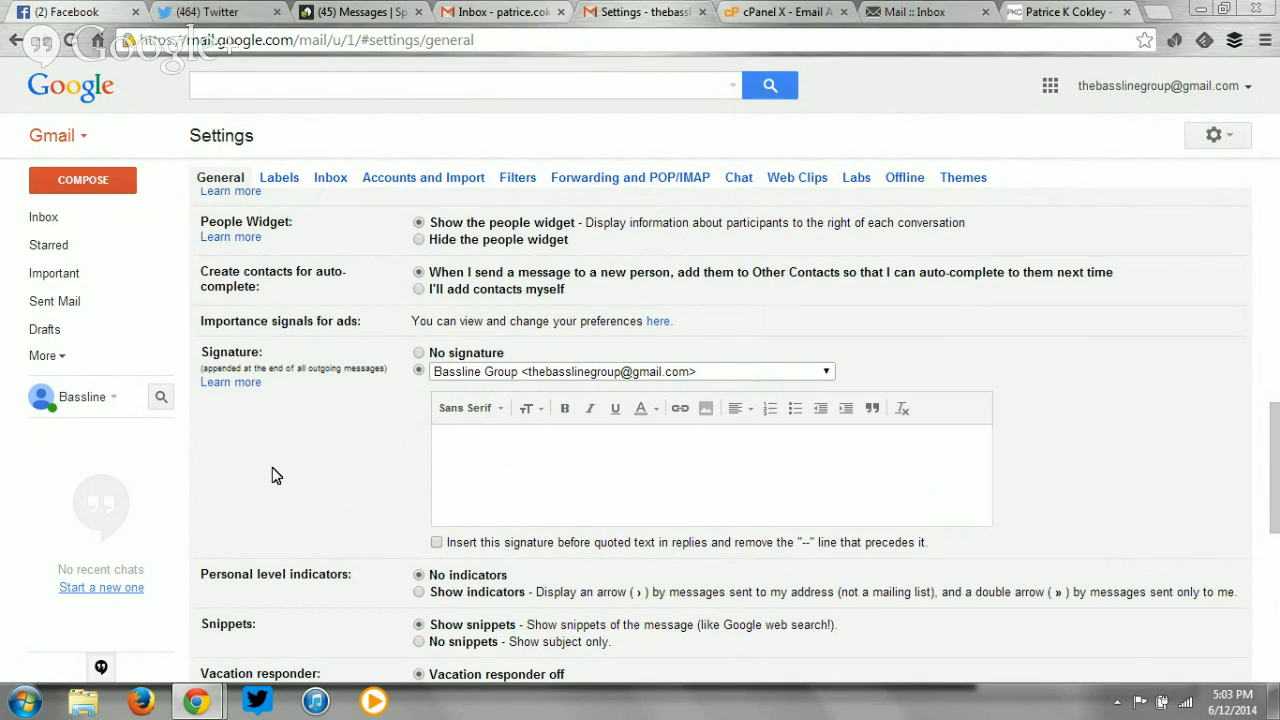
# Review the General settings, view the Inbox tab's Primary, Social and Promotions categories, then return to the inbox.
pyautogui.scroll(2, 276, 475)
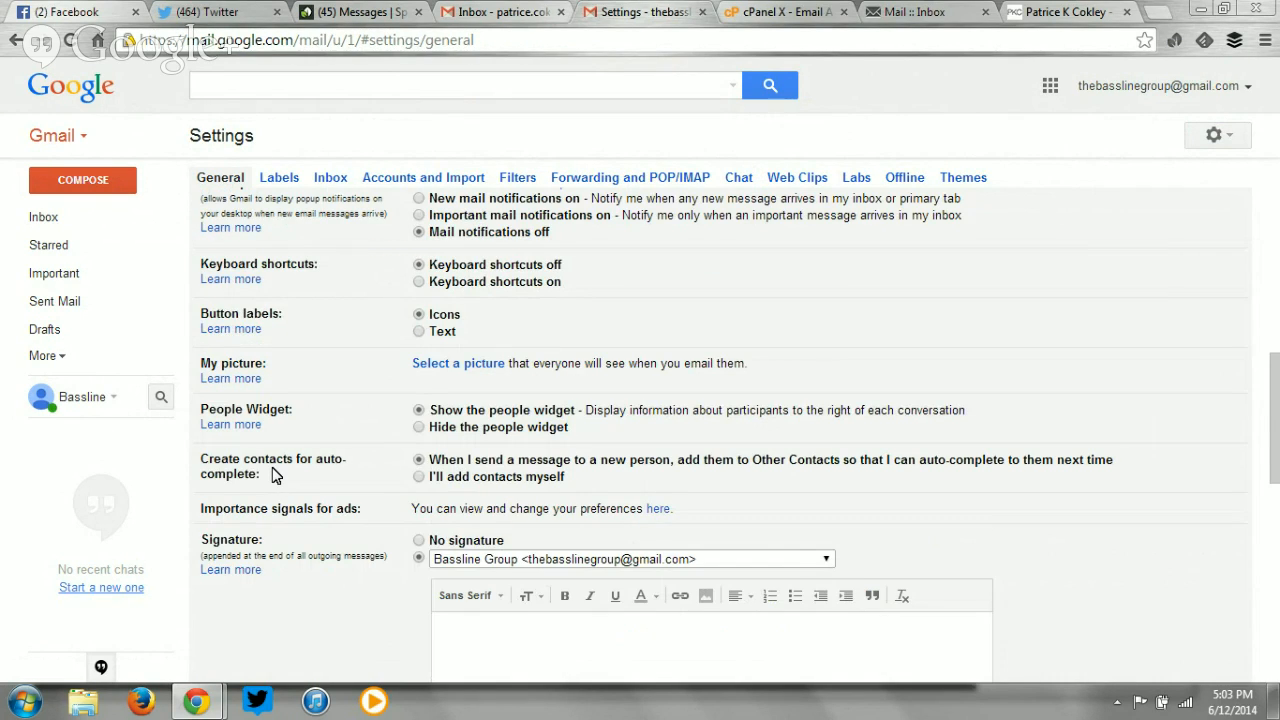
pyautogui.scroll(10, 276, 475)
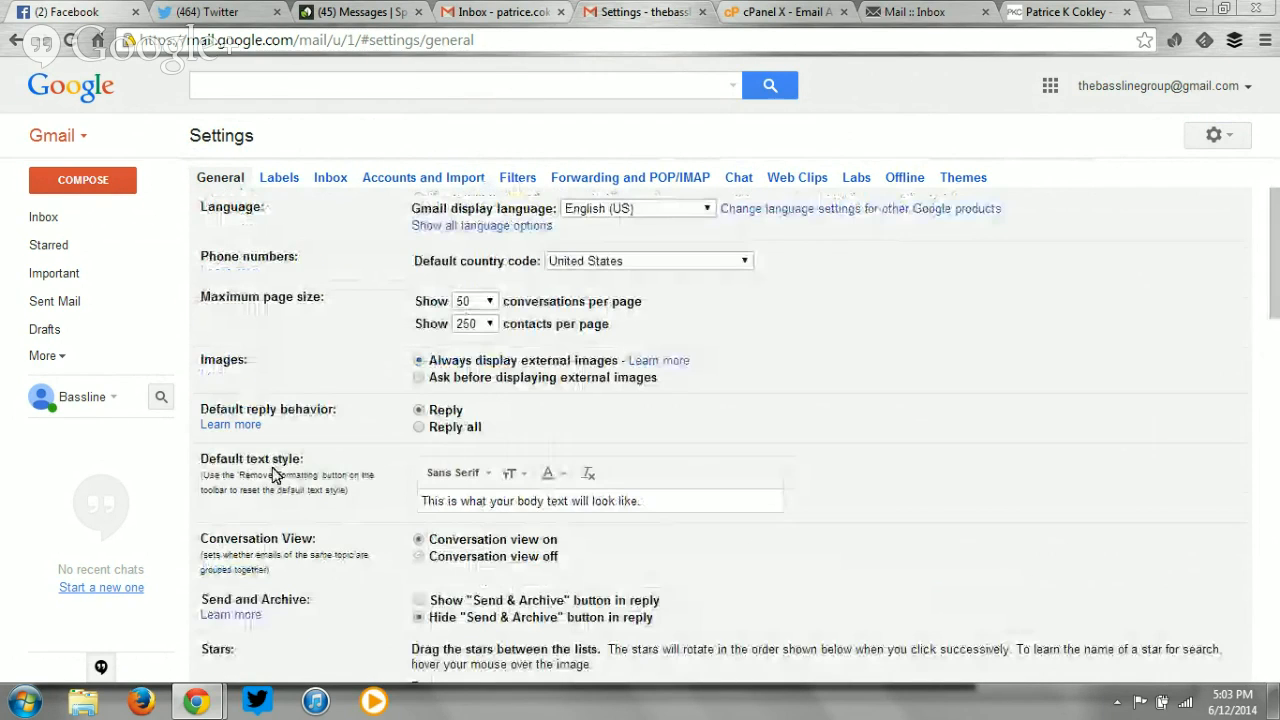
pyautogui.scroll(-7, 871, 409)
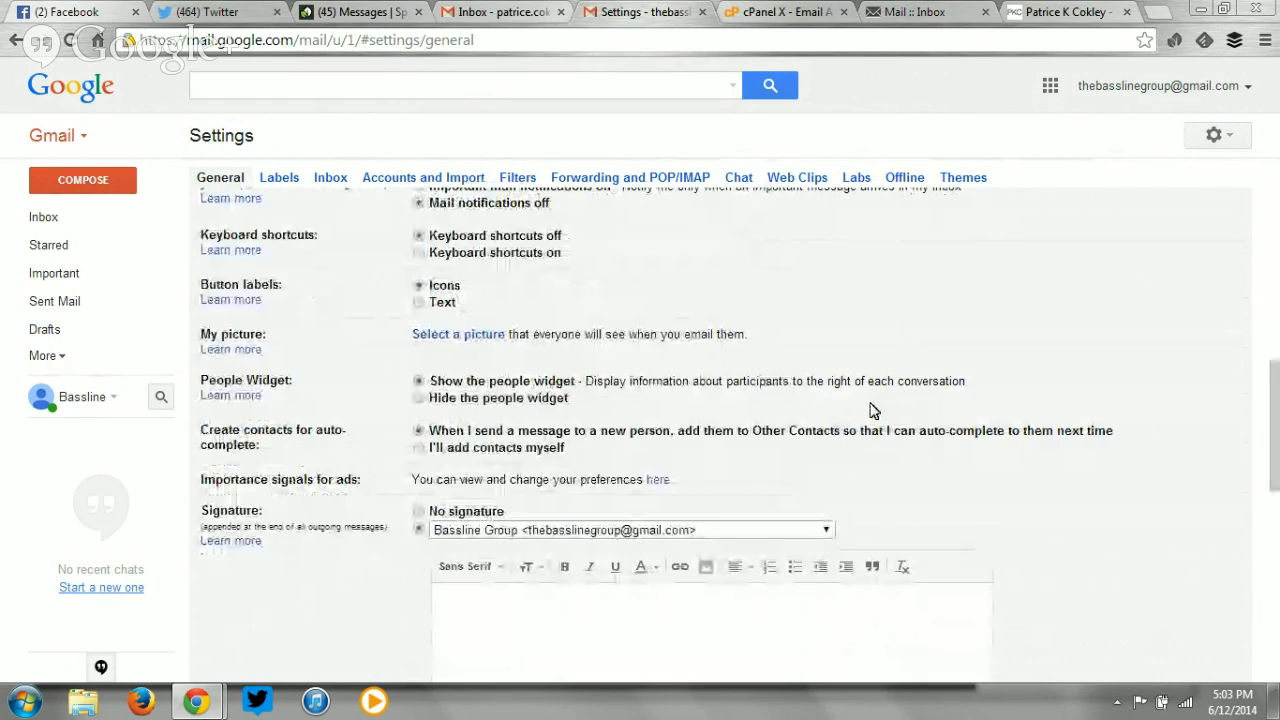
pyautogui.scroll(-4, 871, 409)
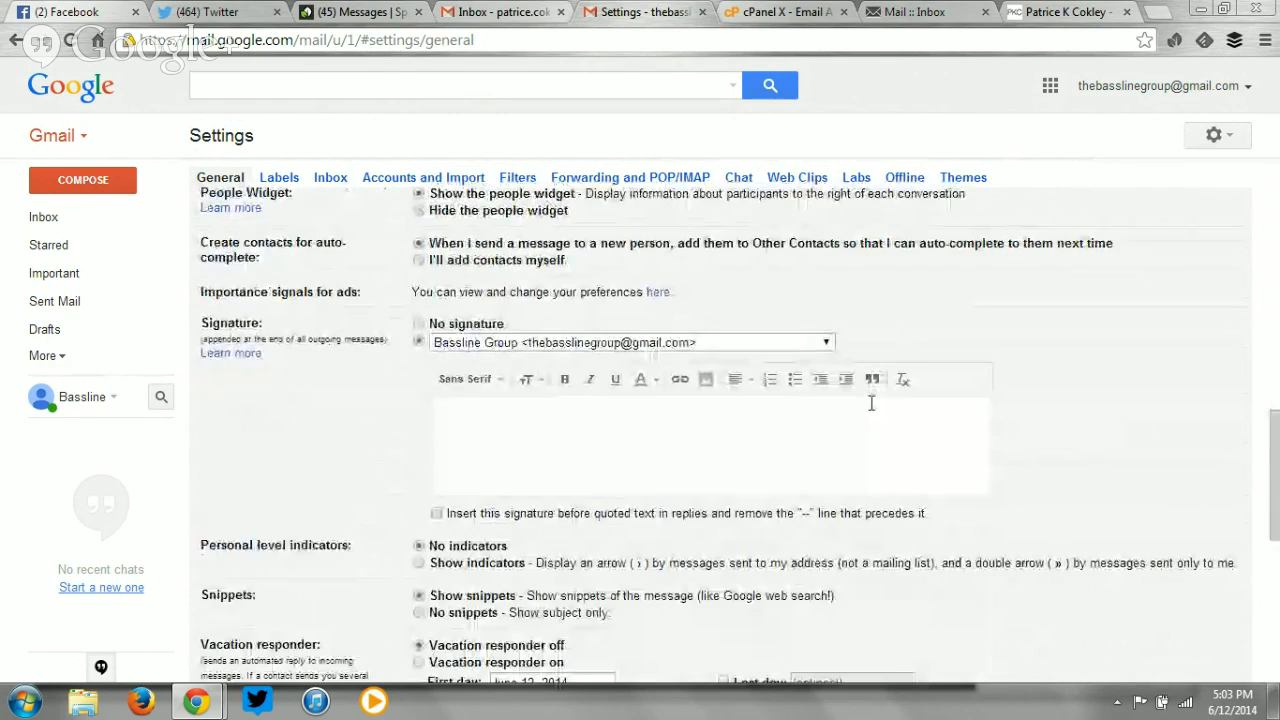
pyautogui.scroll(-3, 871, 405)
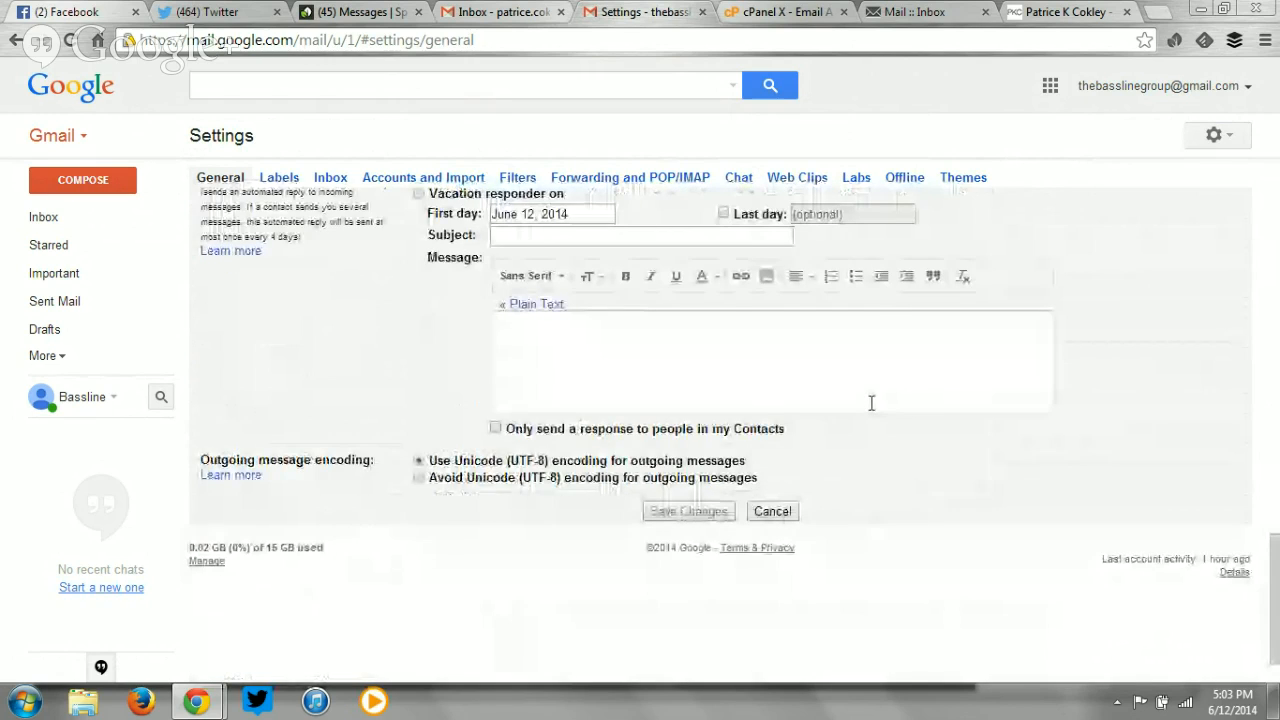
pyautogui.scroll(6, 871, 405)
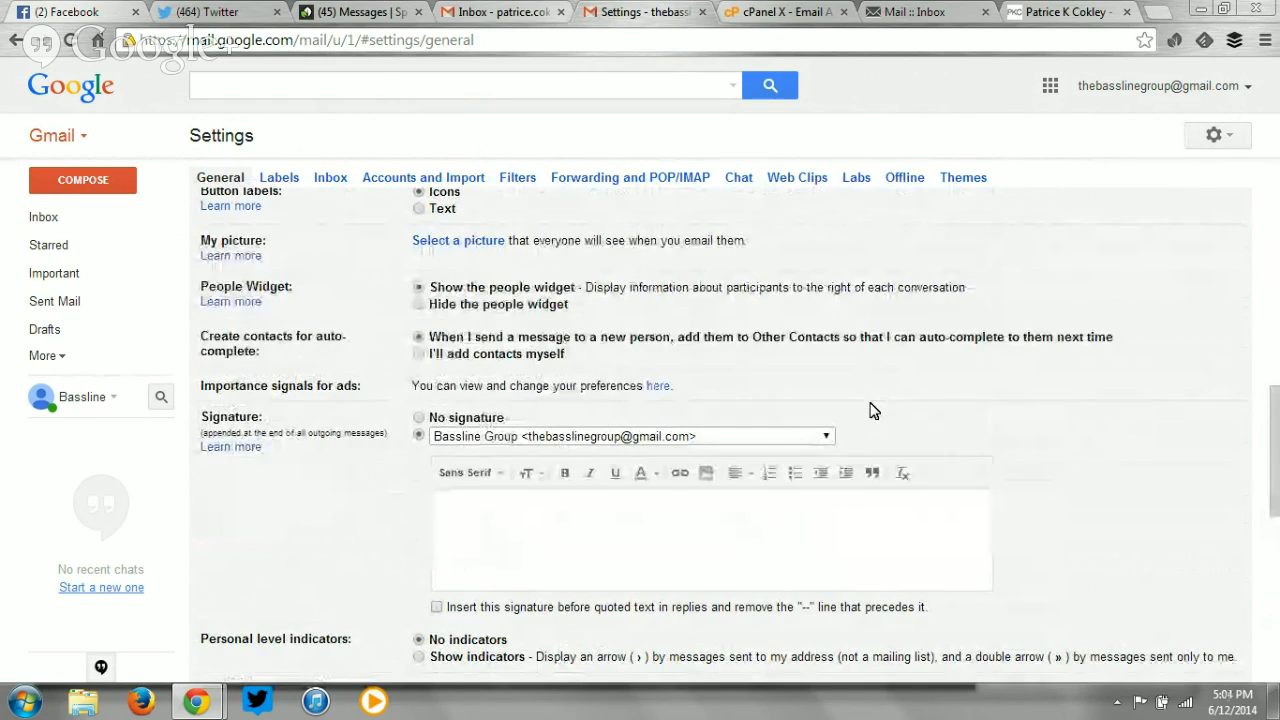
pyautogui.scroll(2, 871, 410)
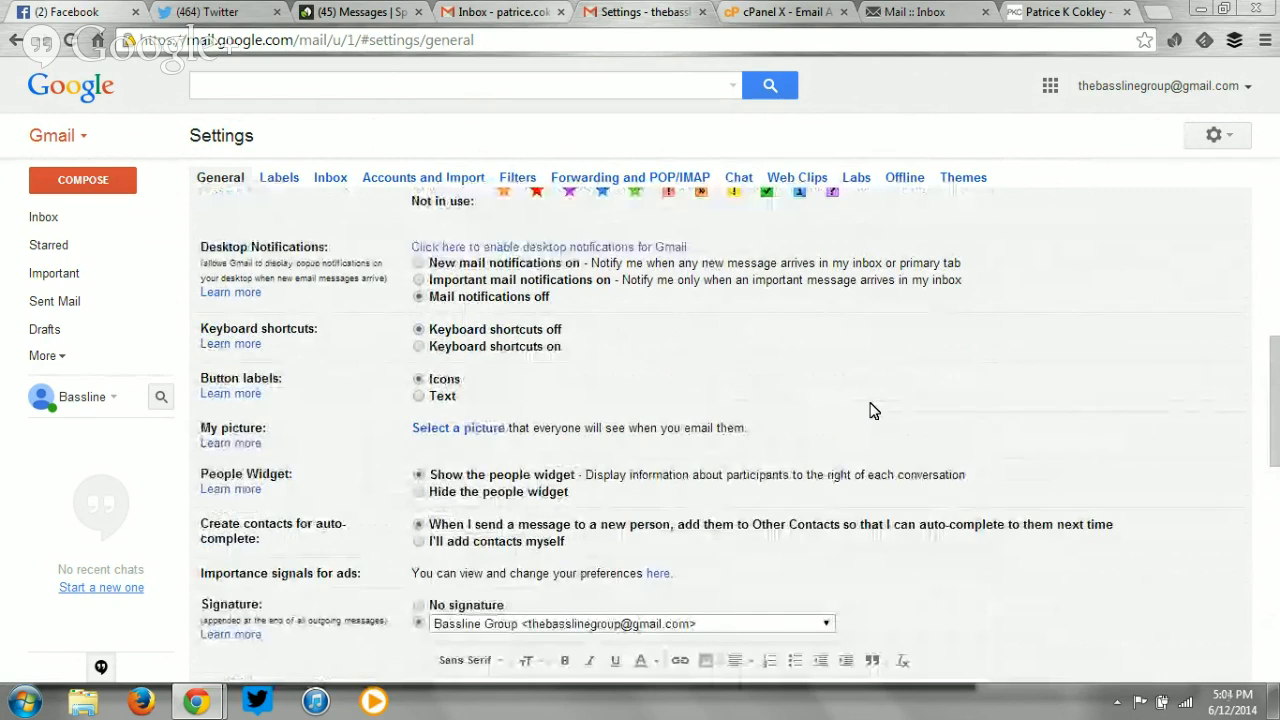
pyautogui.scroll(6, 871, 410)
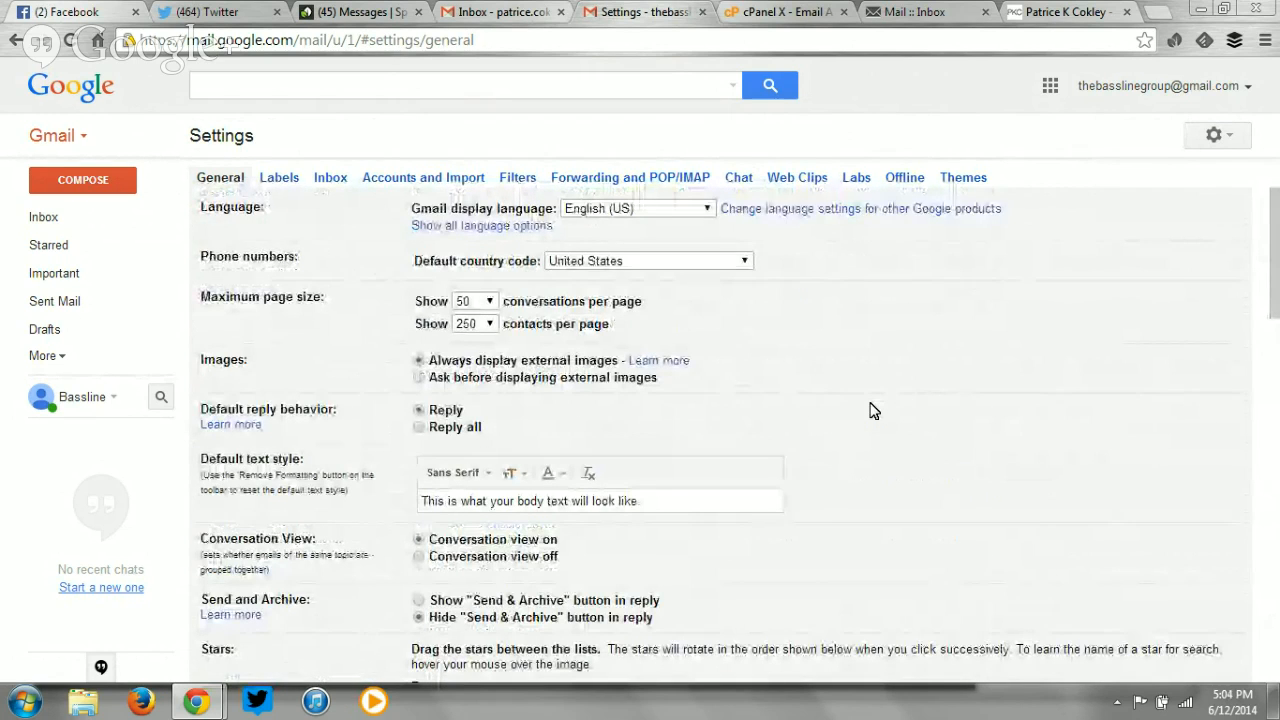
pyautogui.scroll(-2, 871, 410)
pyautogui.scroll(1, 871, 410)
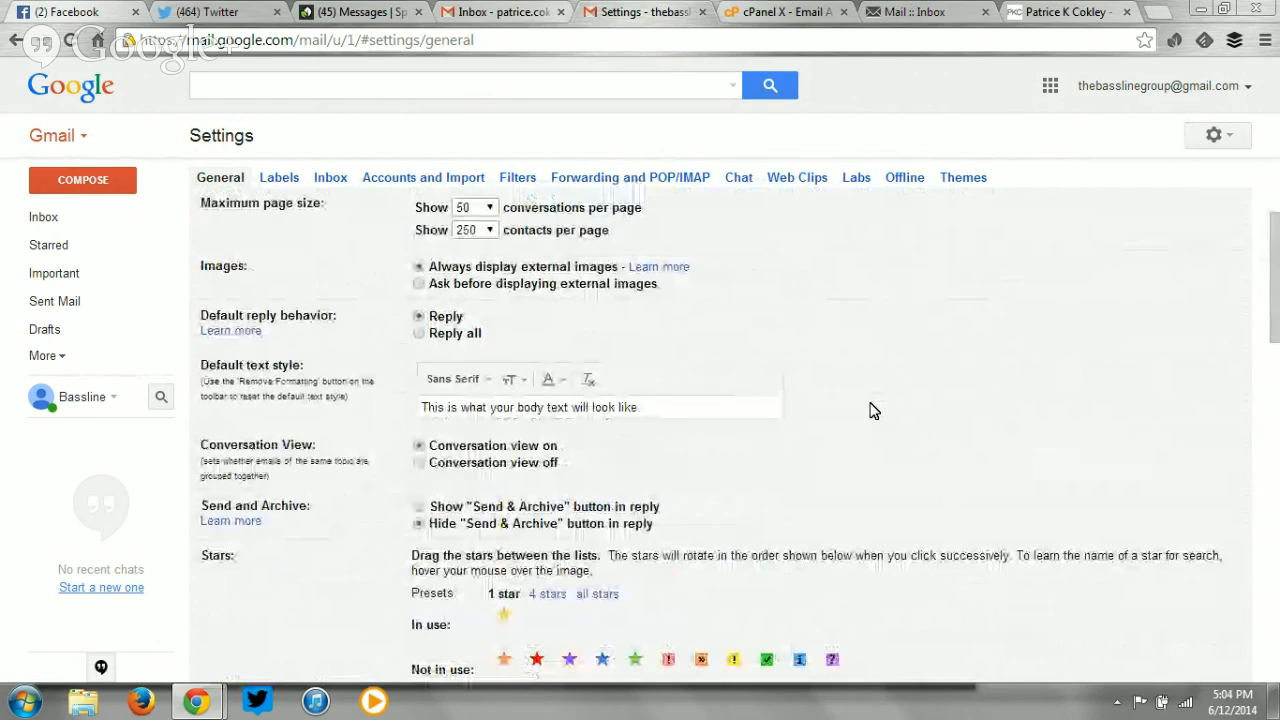
pyautogui.scroll(-5, 871, 410)
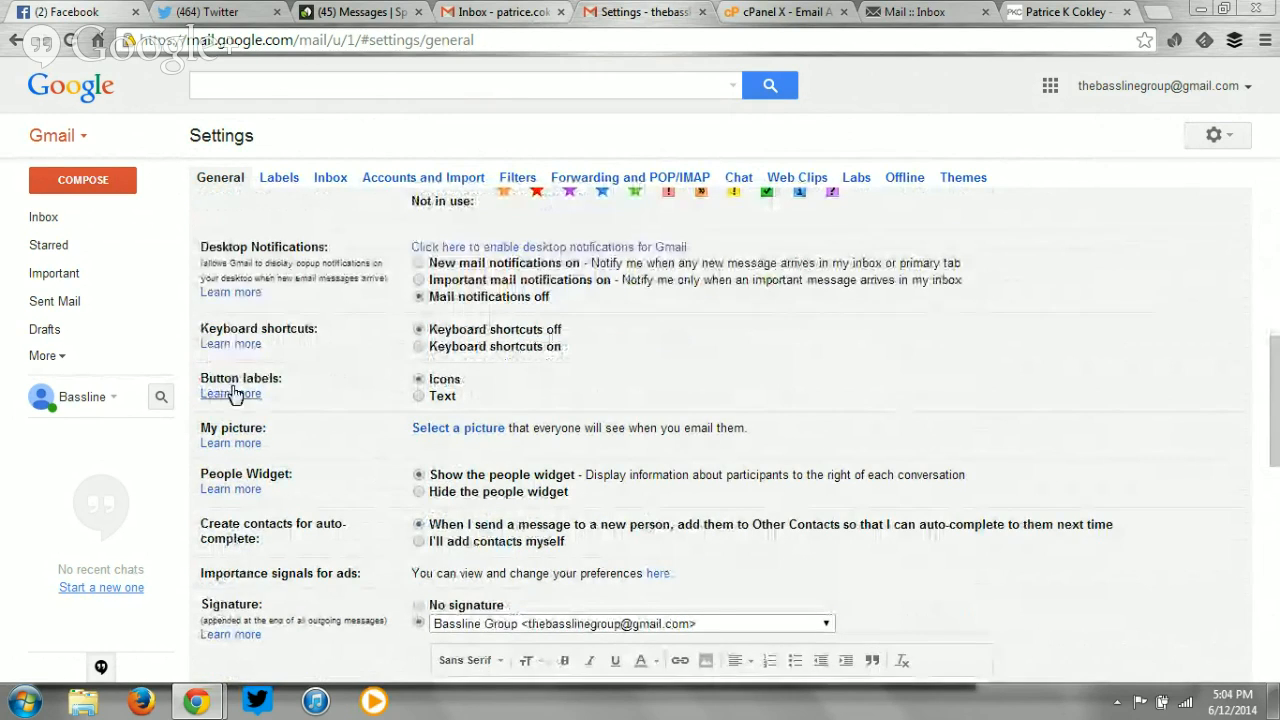
pyautogui.scroll(-5, 232, 393)
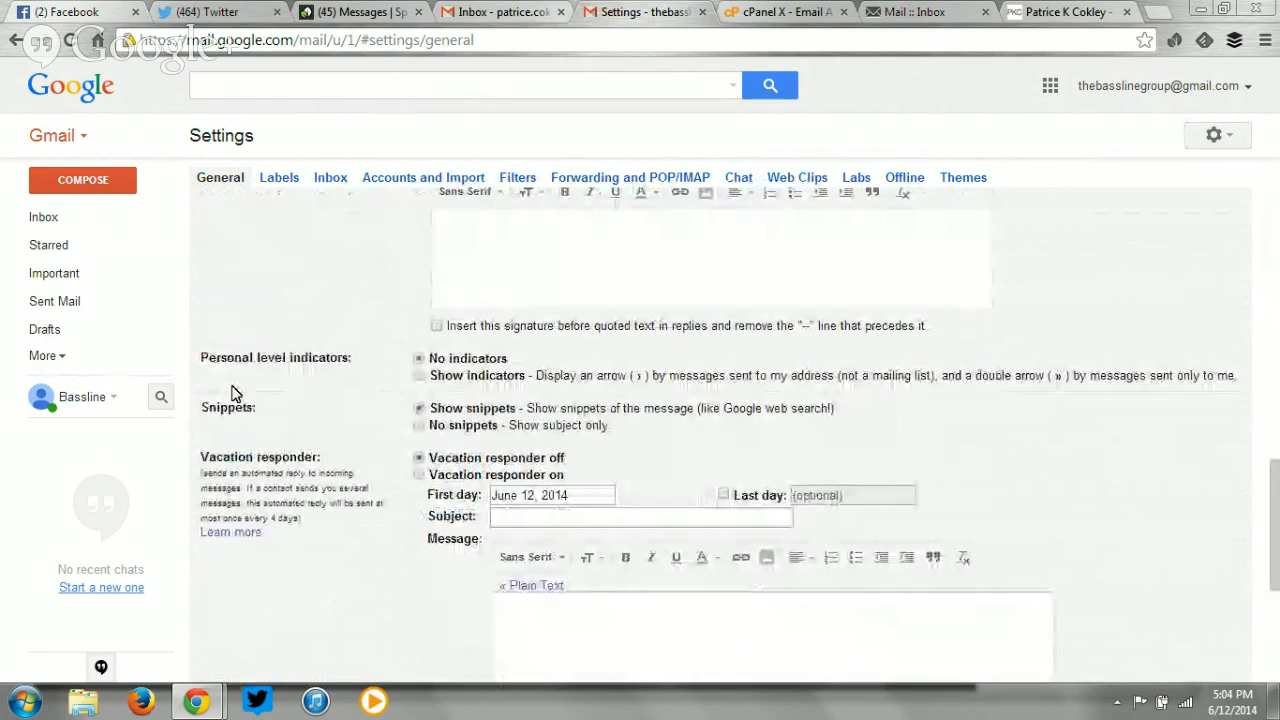
pyautogui.click(344, 177)
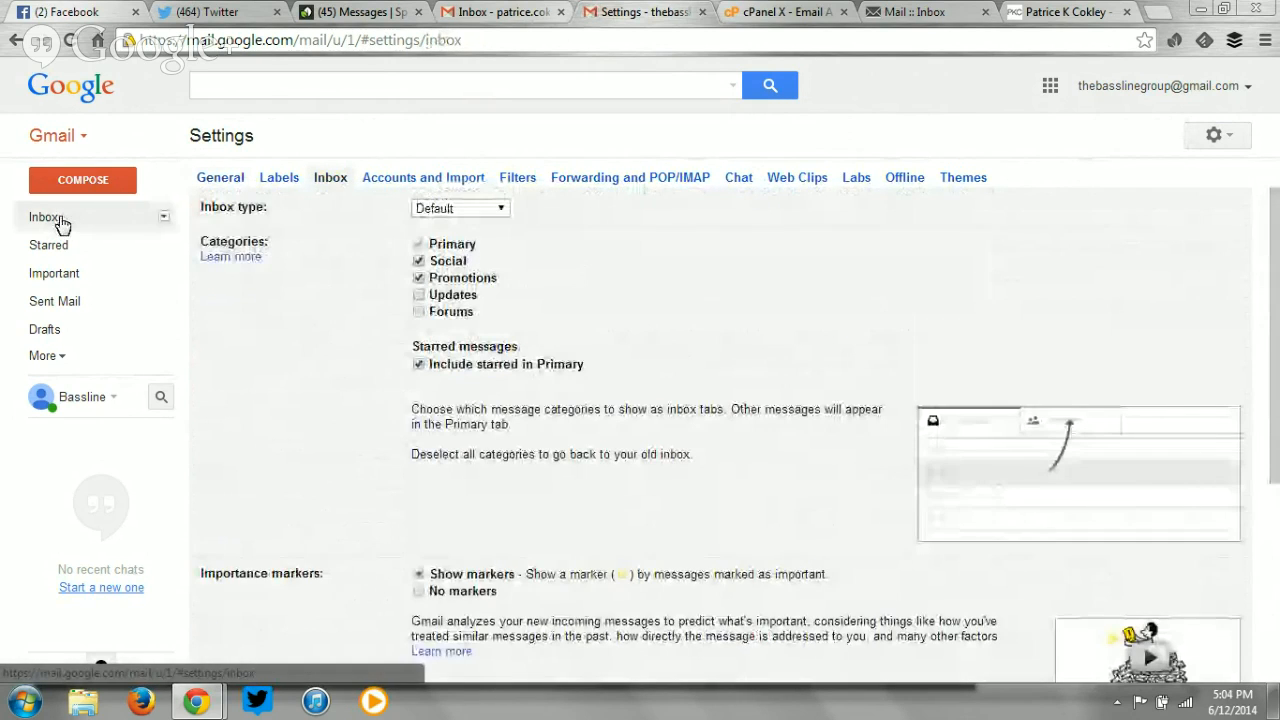
pyautogui.click(58, 222)
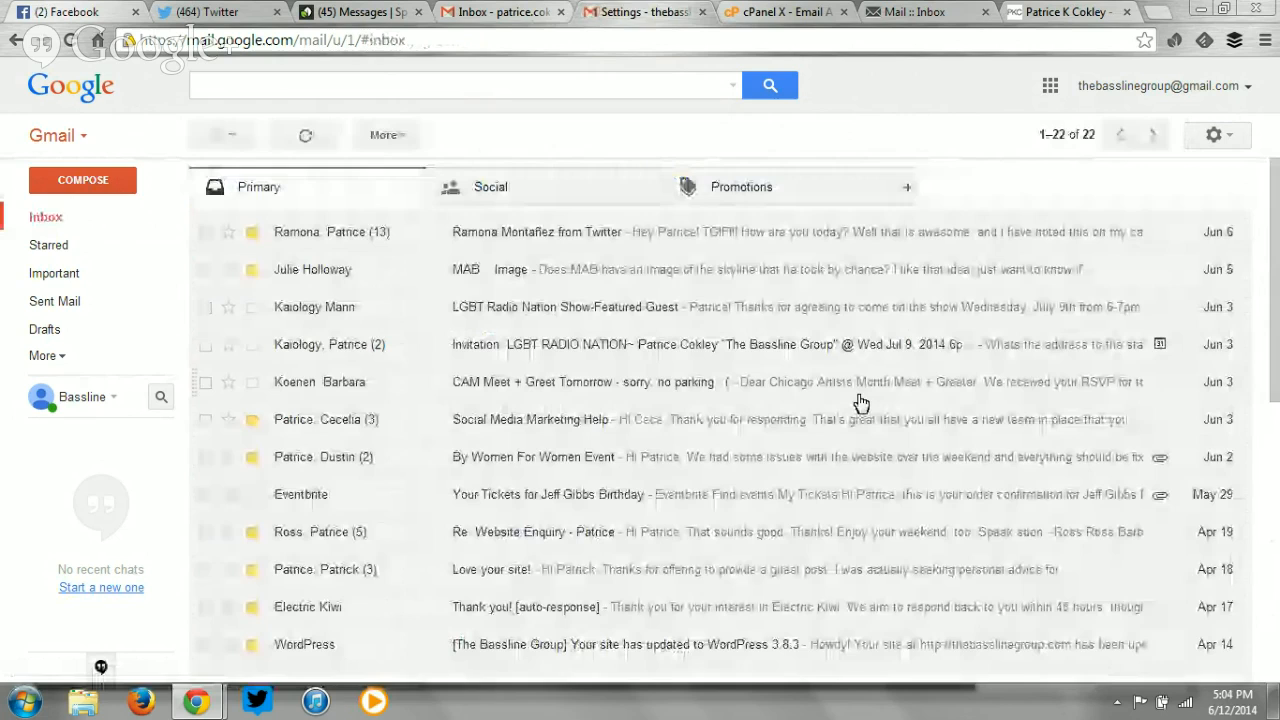
# Review Accounts and Import listing the three POP3 accounts, then switch to cPanel's Email Accounts page.
pyautogui.click(1218, 136)
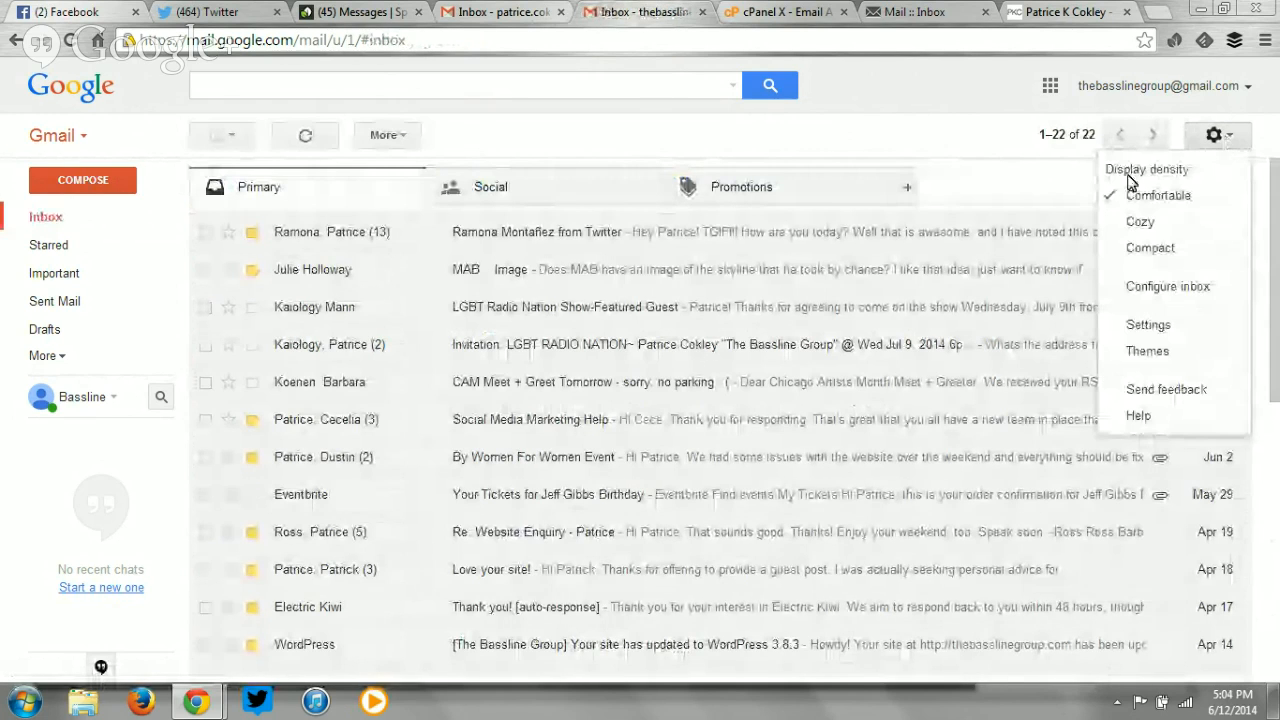
pyautogui.click(1148, 326)
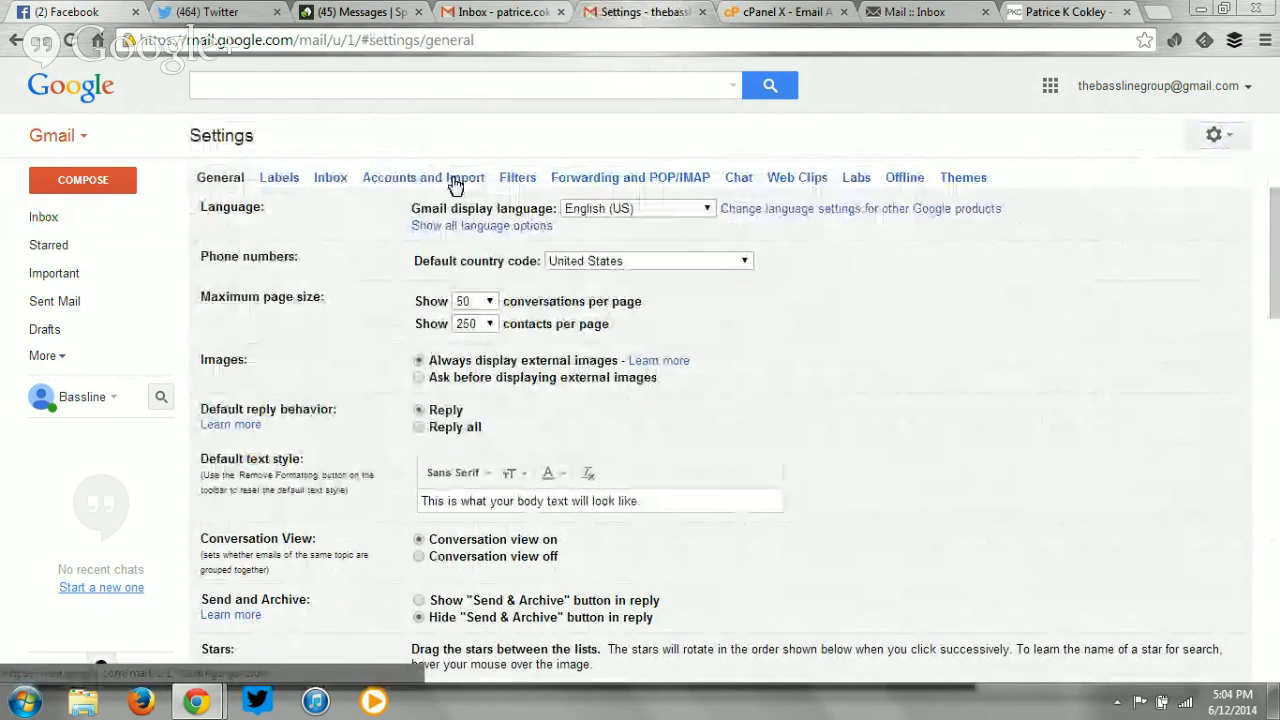
pyautogui.click(455, 186)
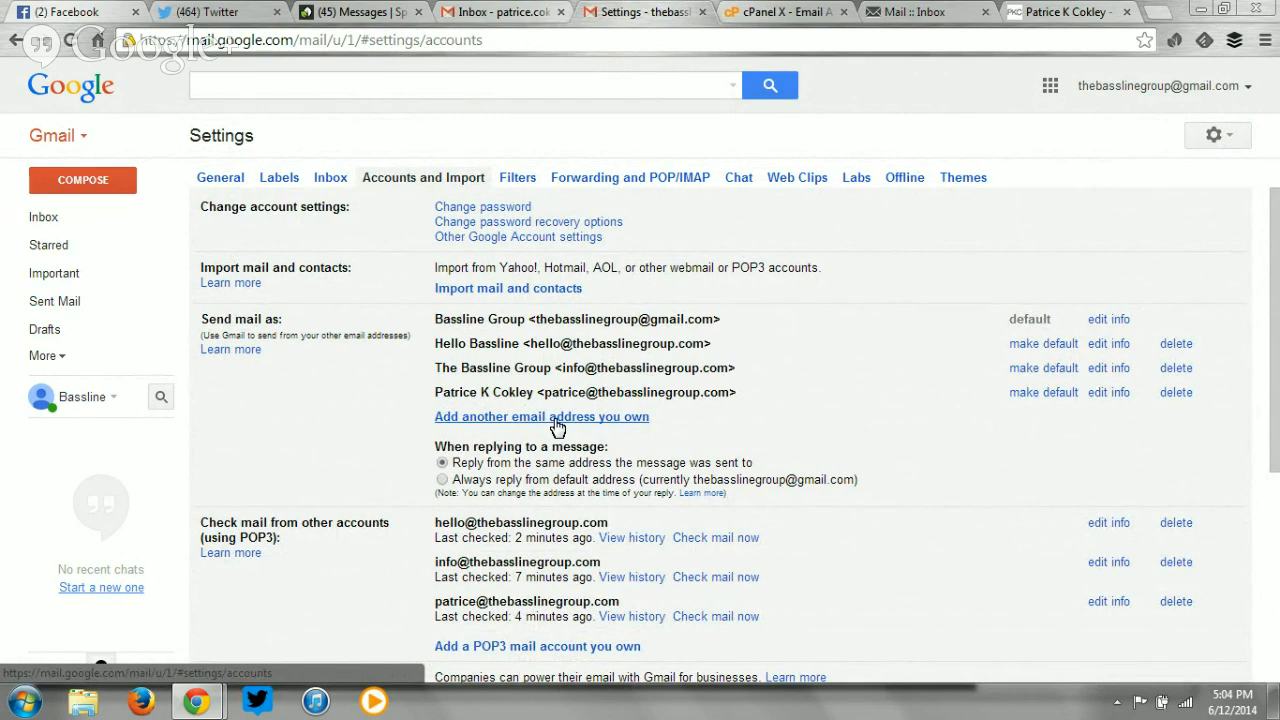
pyautogui.click(785, 11)
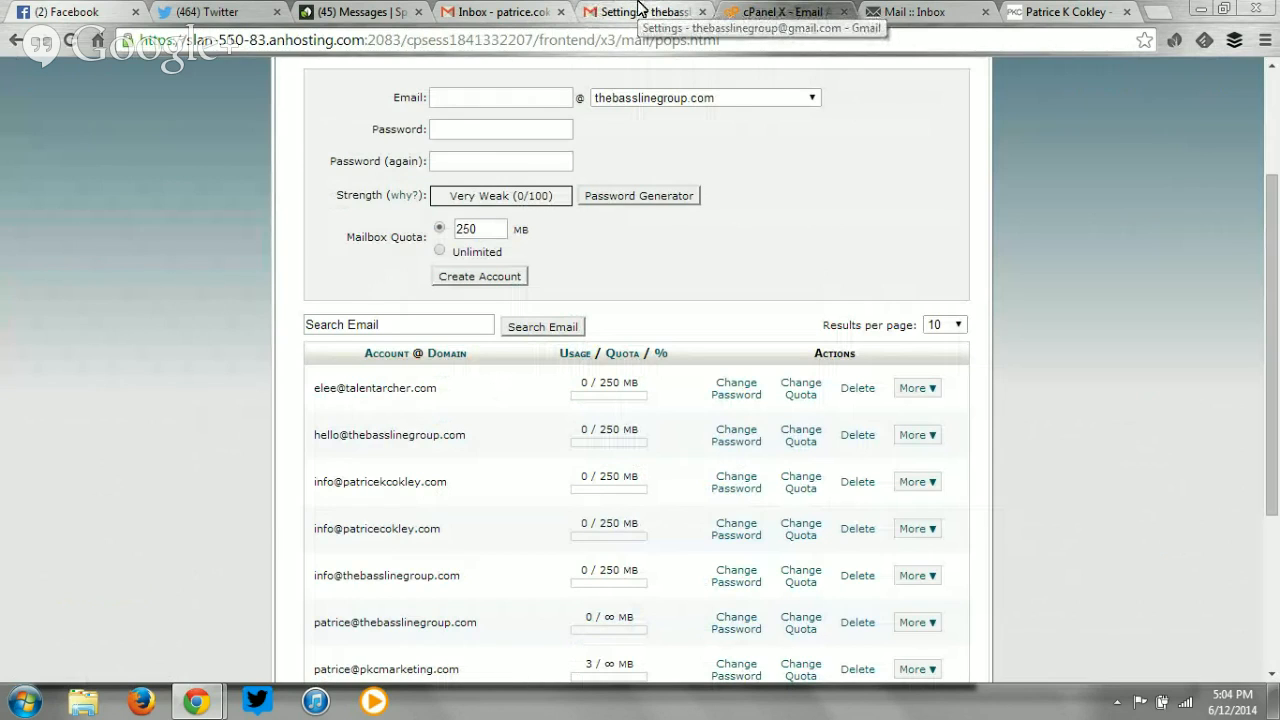
# From the Gmail inbox, open and close a new message to check sender addresses, then return to patricekcokley.com.
pyautogui.click(640, 10)
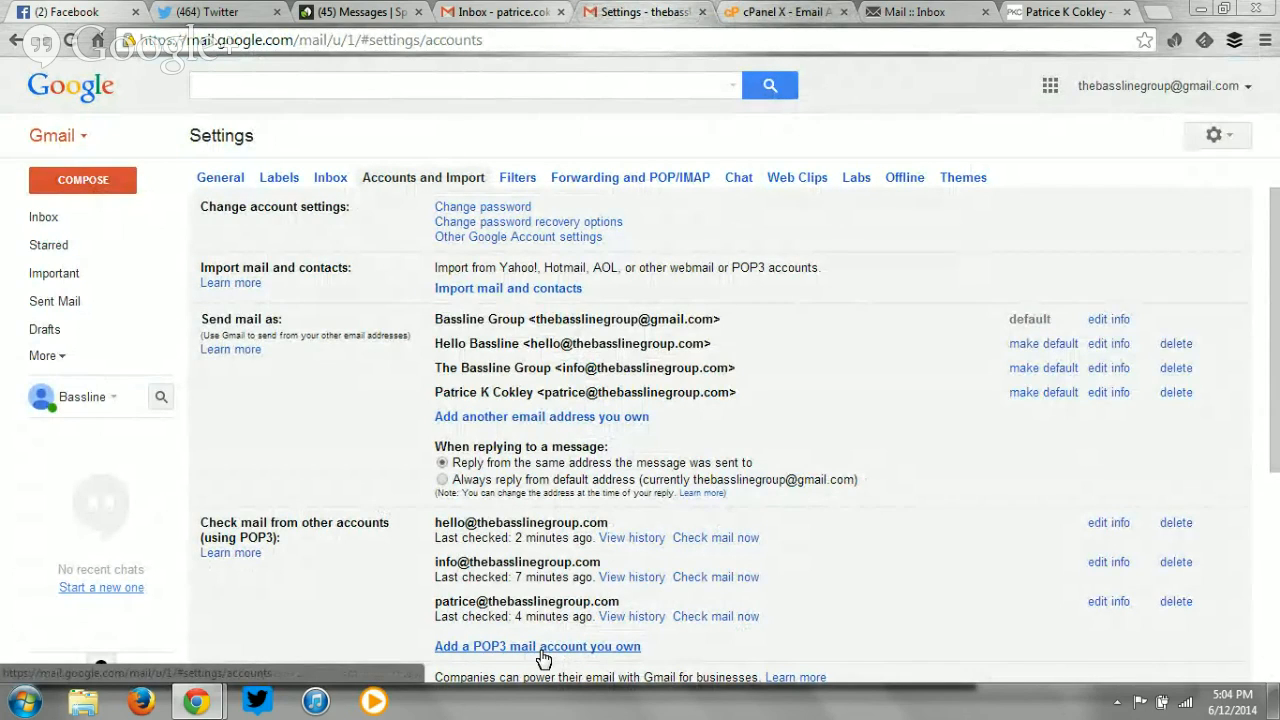
pyautogui.click(65, 221)
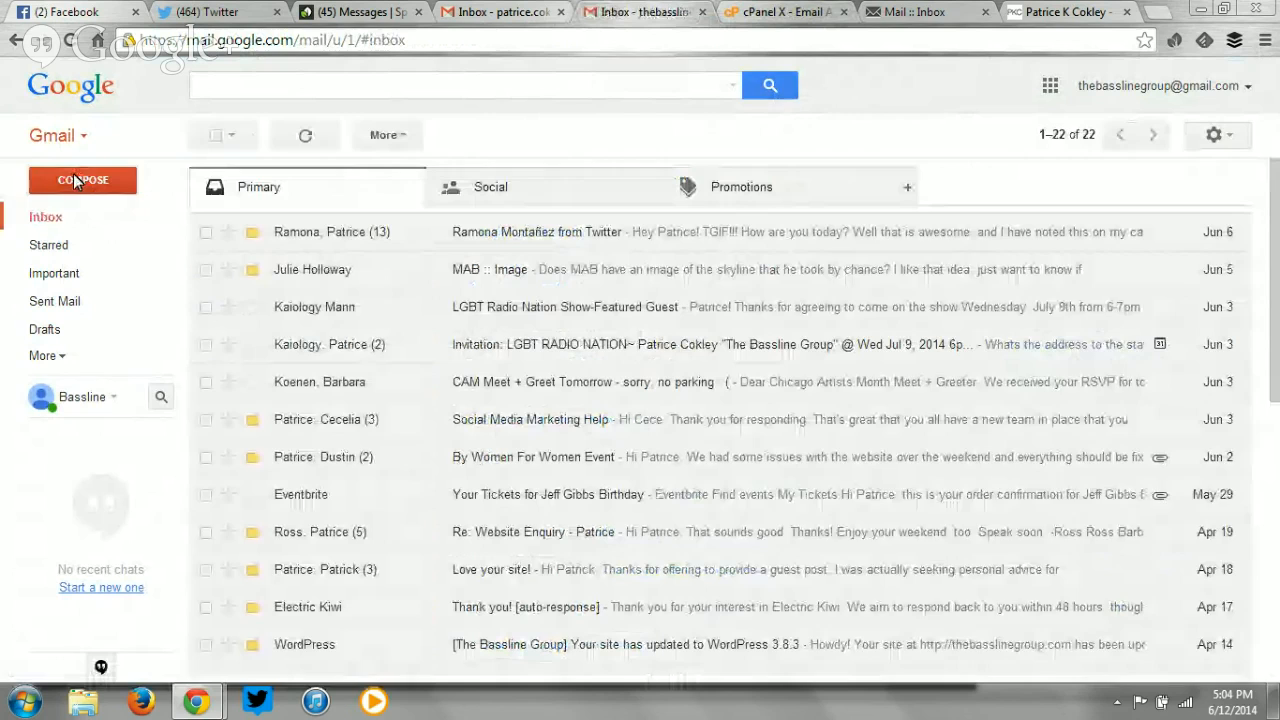
pyautogui.click(76, 179)
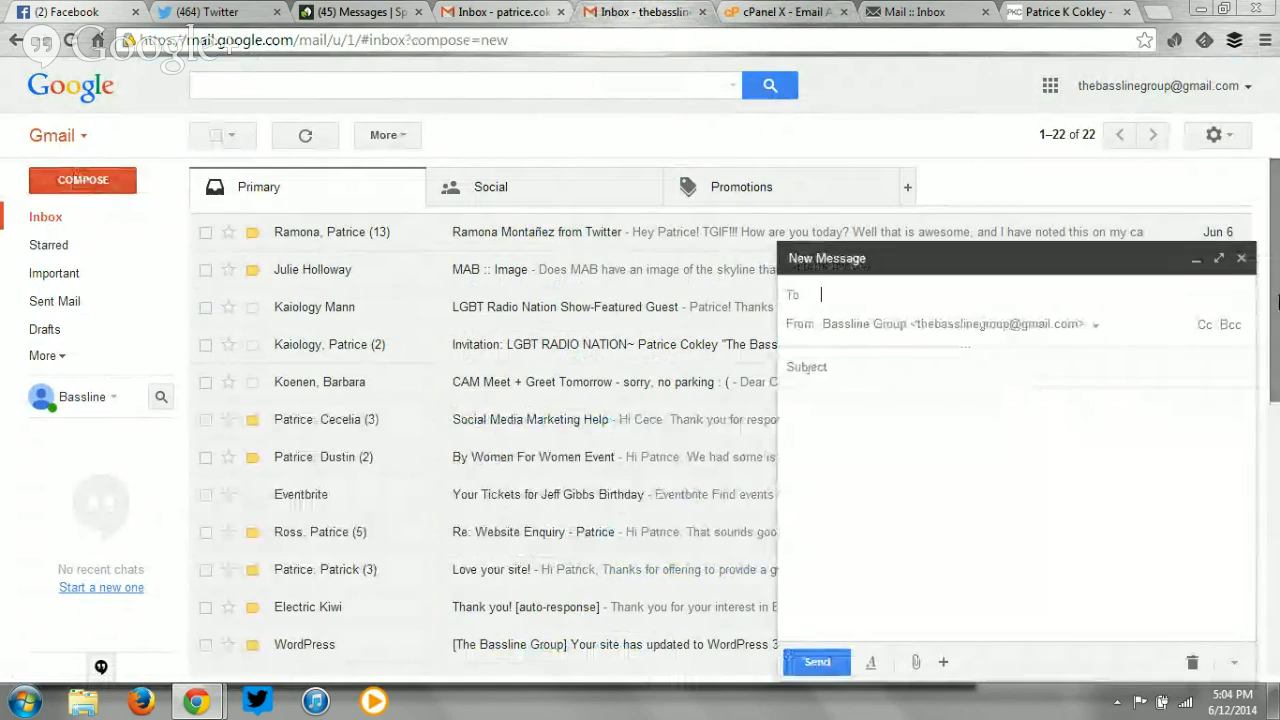
pyautogui.click(1241, 258)
pyautogui.click(1060, 11)
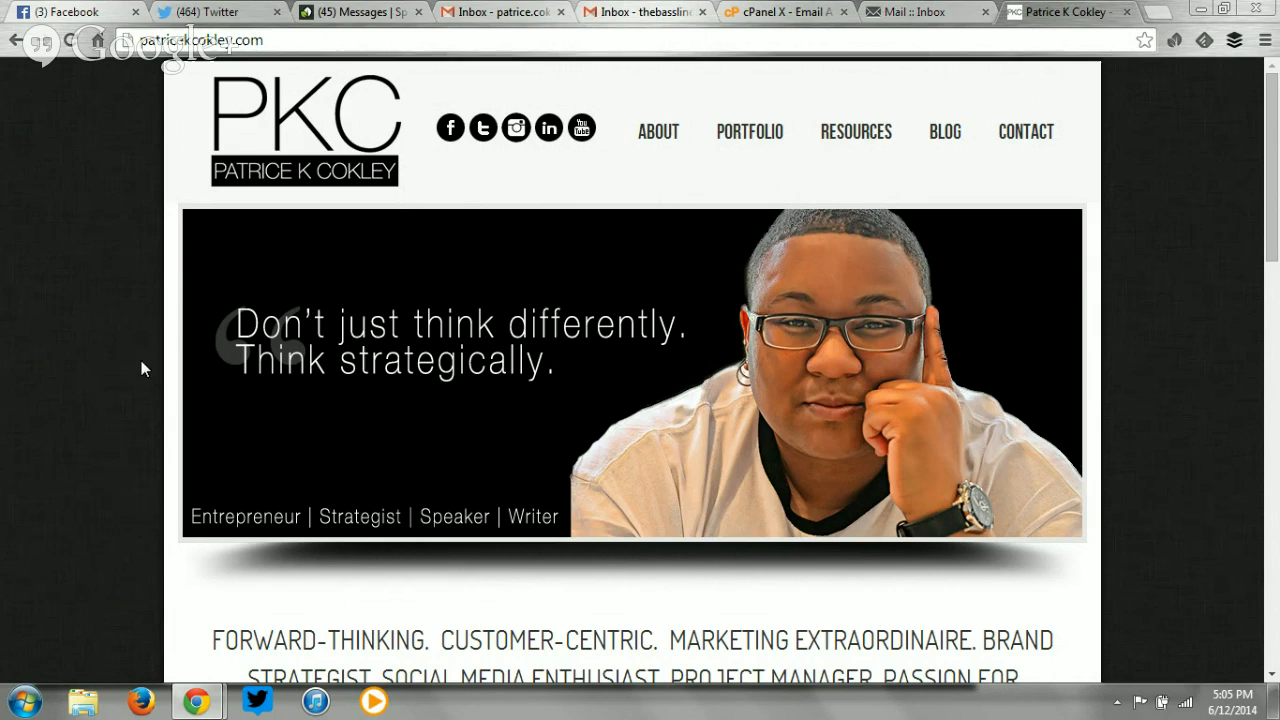
# Look over the patricekcokley.com contact page, return home, and open the site's linked Twitter profile.
pyautogui.click(1040, 130)
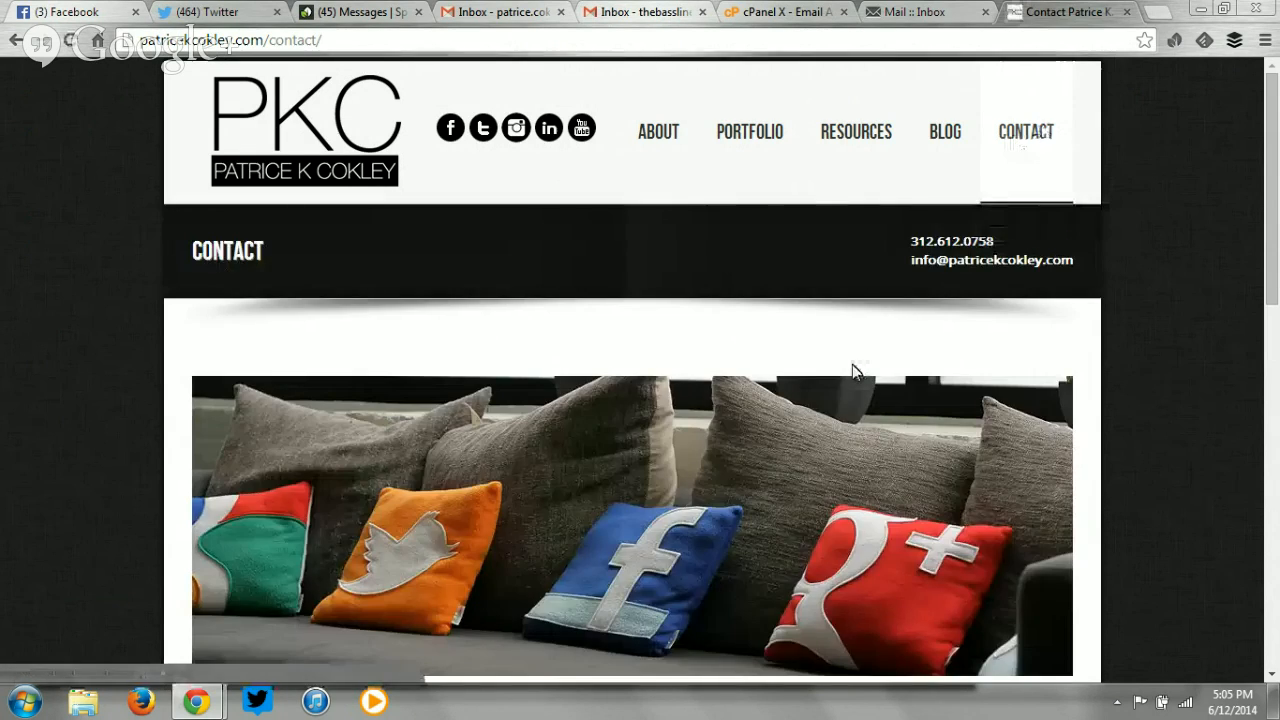
pyautogui.scroll(-12, 851, 371)
pyautogui.scroll(12, 852, 365)
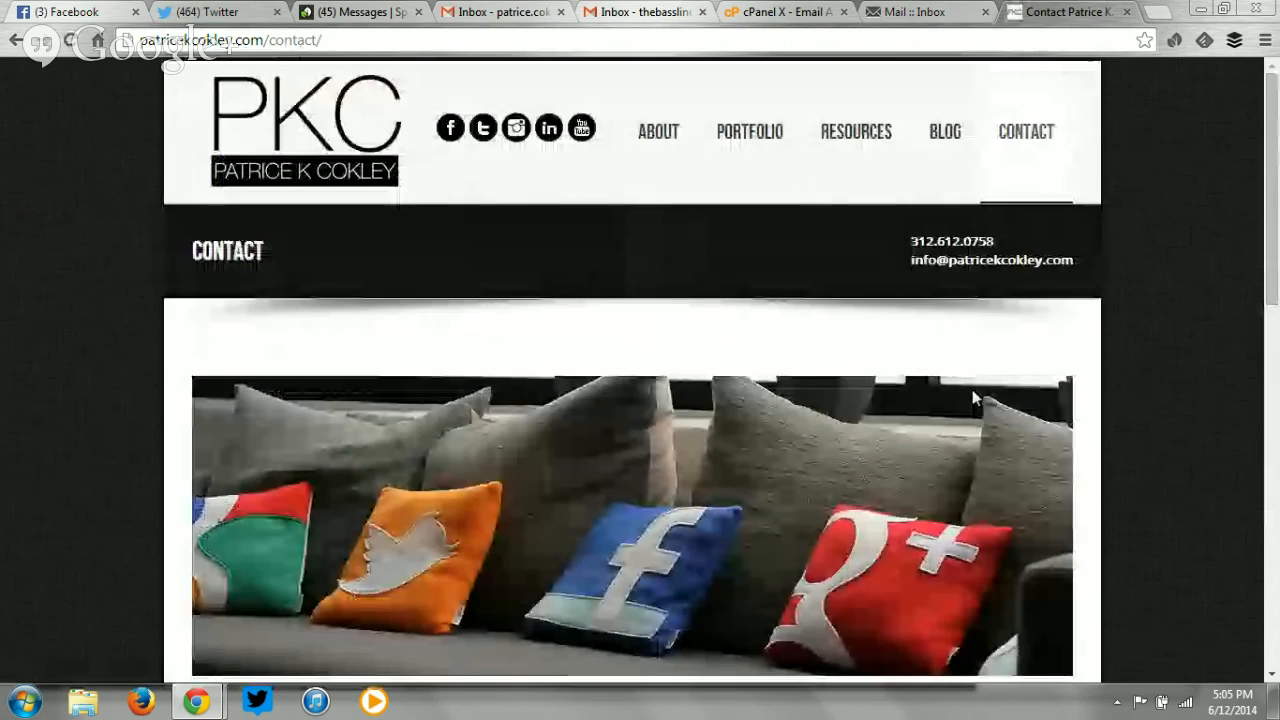
pyautogui.moveTo(1101, 286); pyautogui.dragTo(937, 267)
pyautogui.click(920, 261)
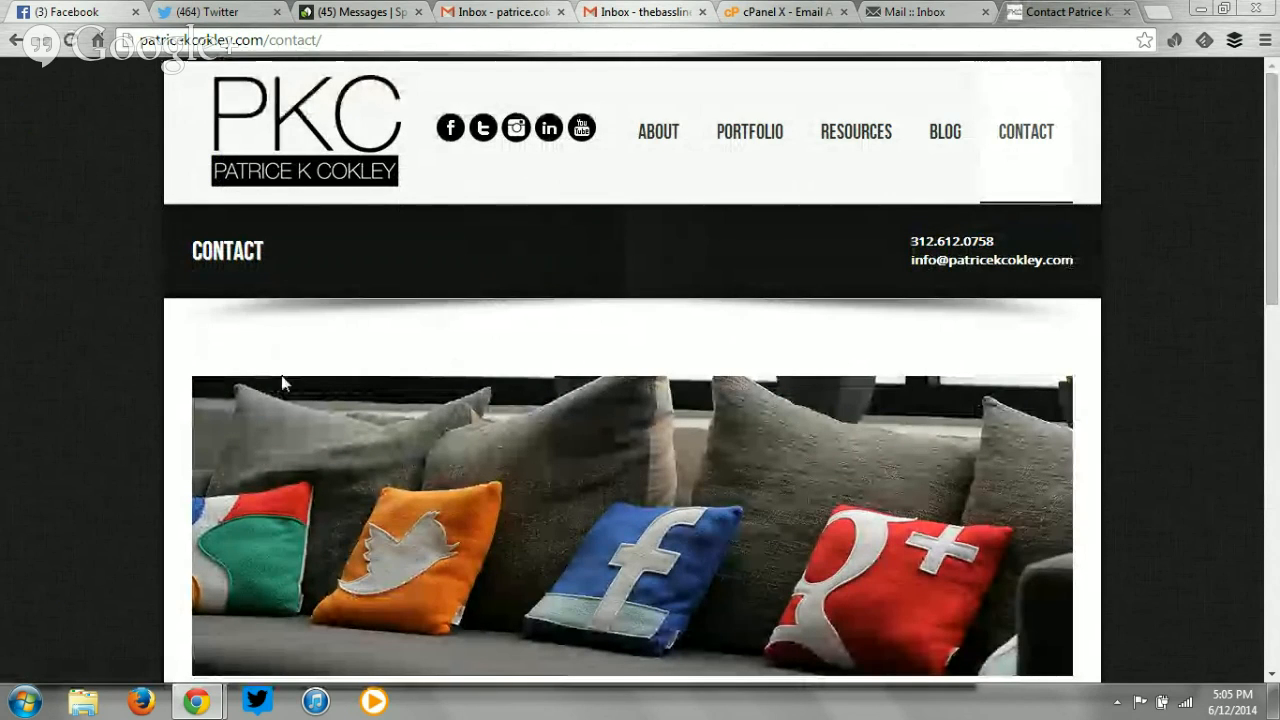
pyautogui.click(278, 166)
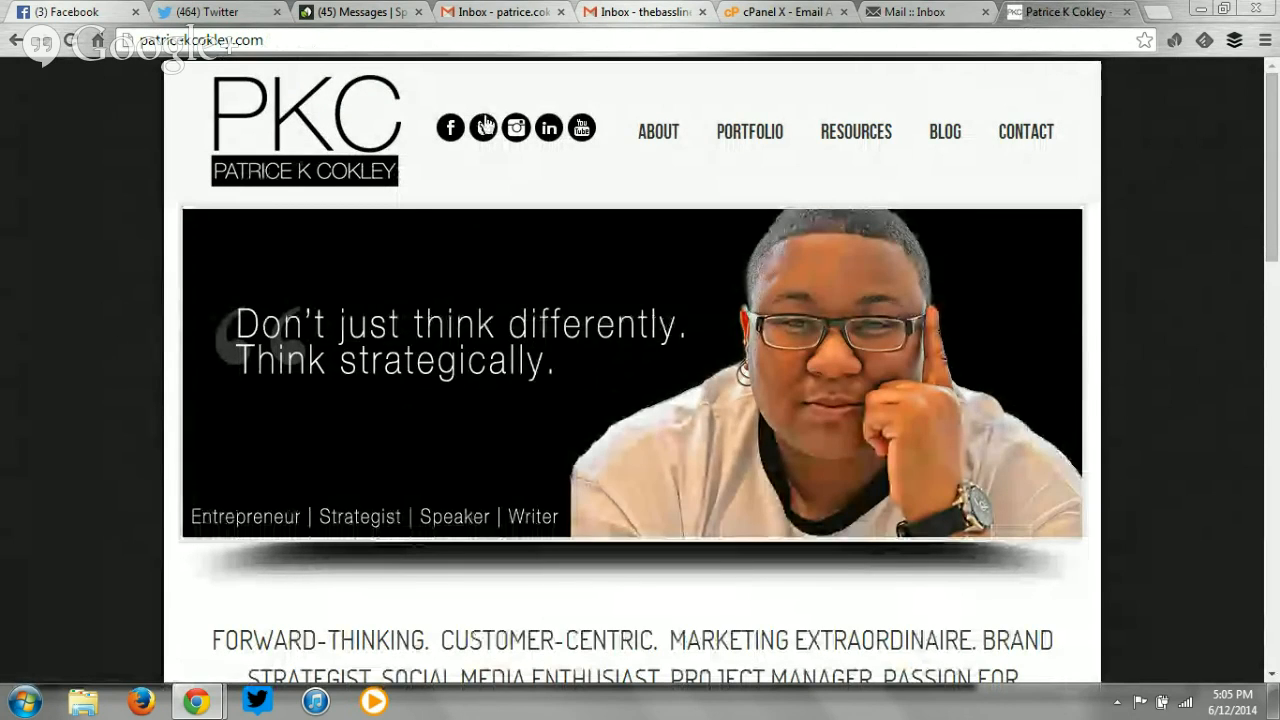
pyautogui.click(484, 125)
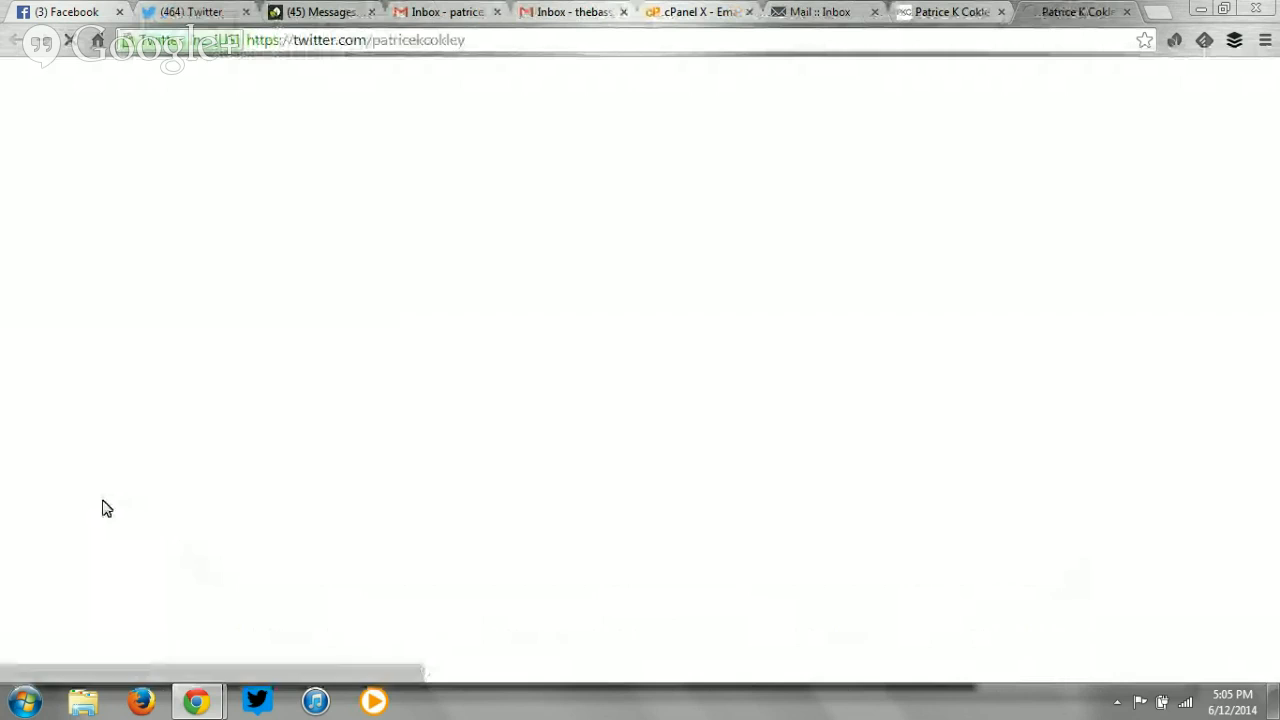
# View the account's own Twitter profile, then look through the Facebook, Gmail, cPanel and website tabs.
pyautogui.click(185, 11)
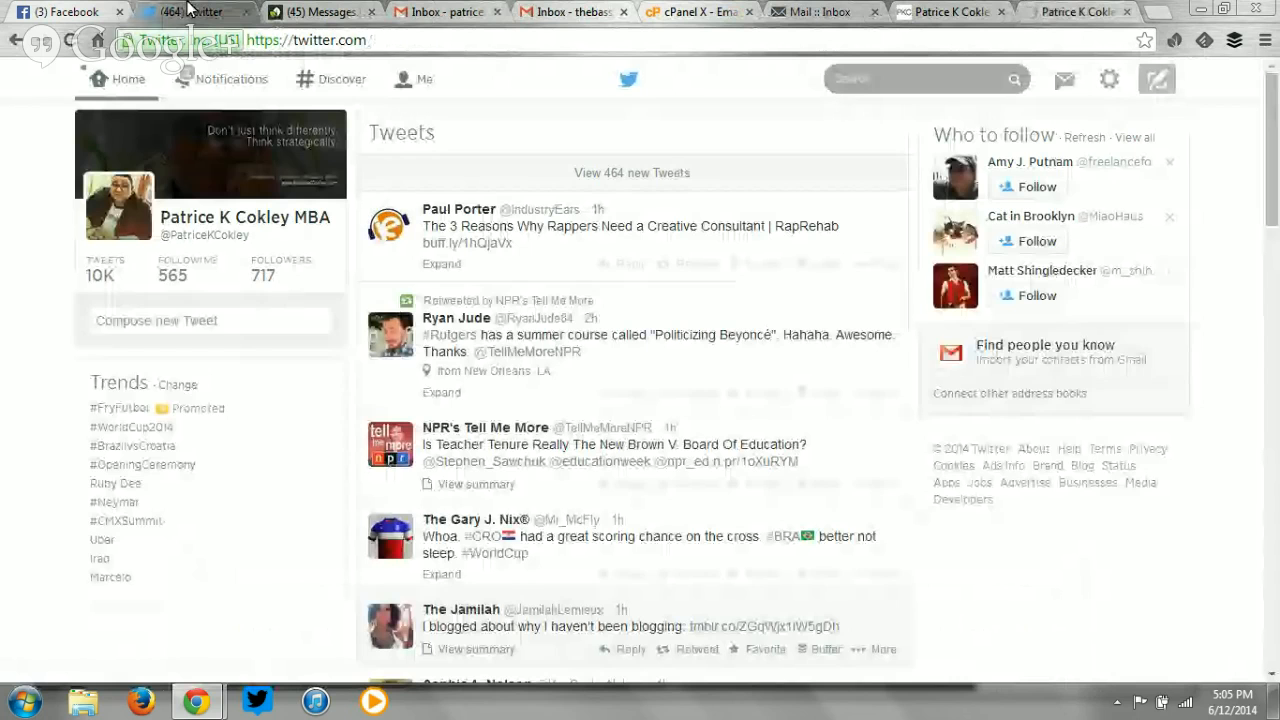
pyautogui.click(387, 78)
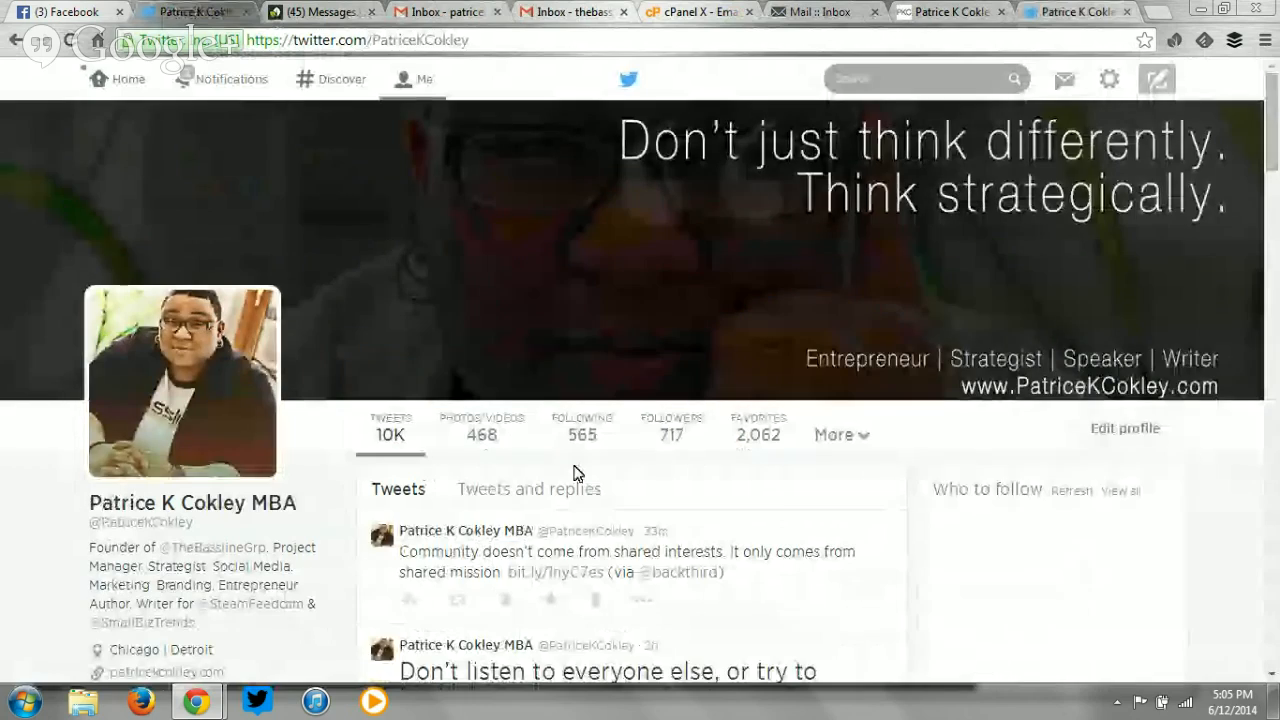
pyautogui.click(40, 10)
pyautogui.click(450, 11)
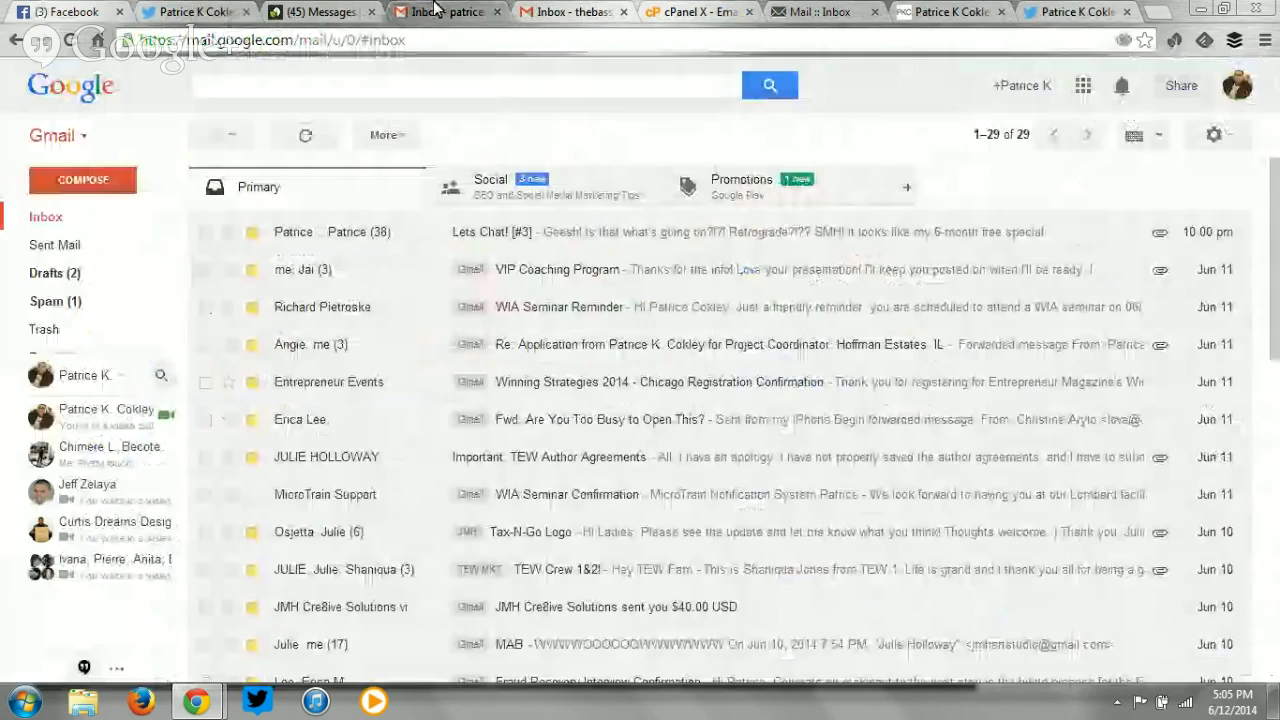
pyautogui.click(680, 11)
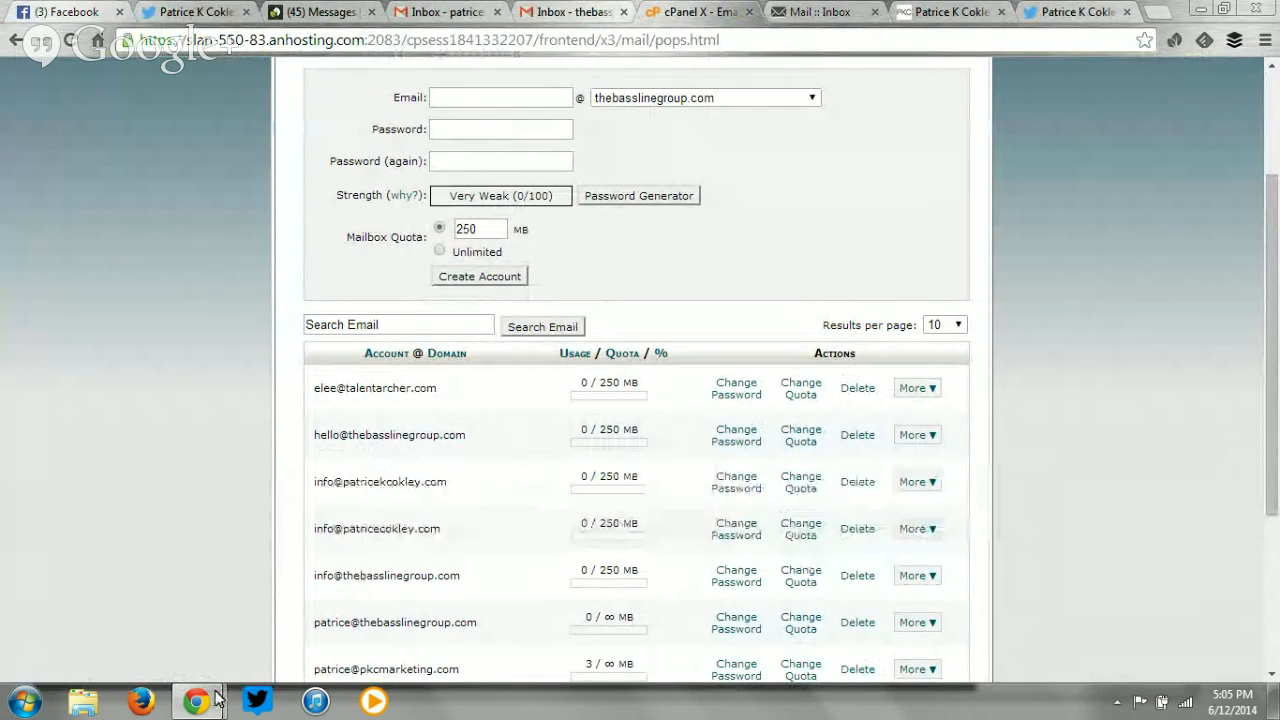
pyautogui.click(988, 11)
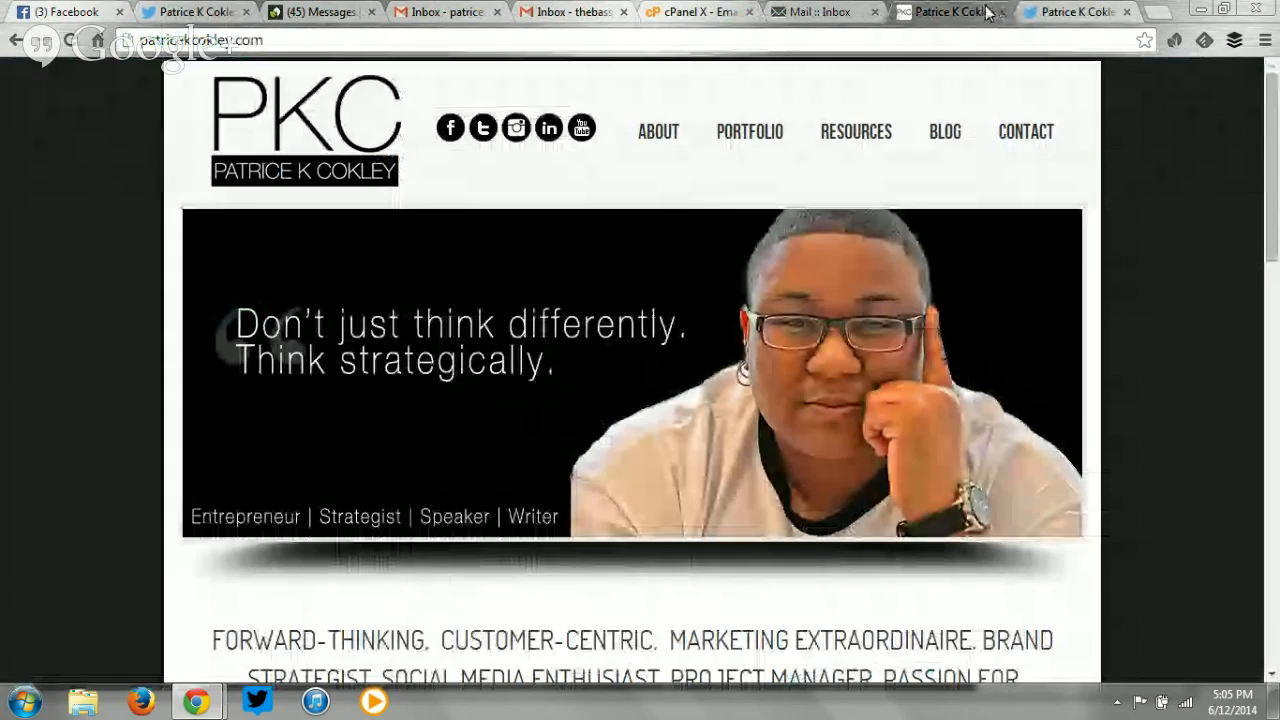
# Stop the live Hangouts On Air broadcast.
pyautogui.moveTo(197, 701)
pyautogui.click(280, 632)
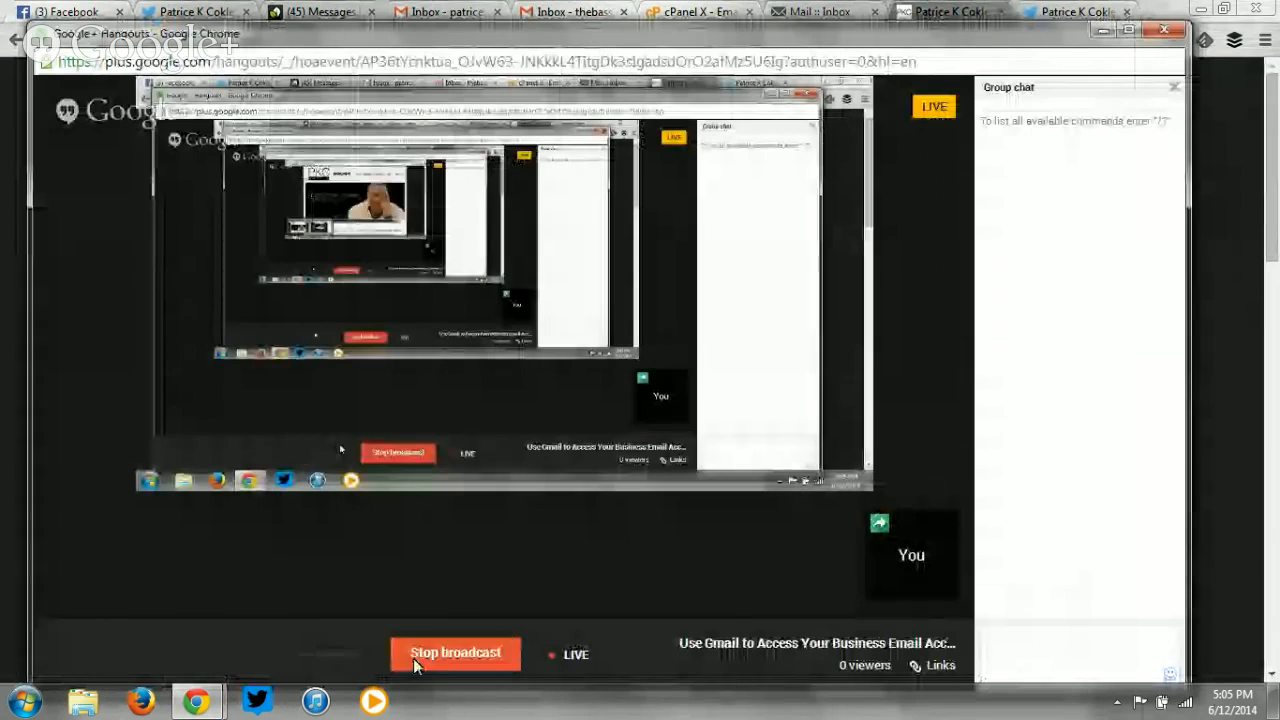
pyautogui.click(437, 660)
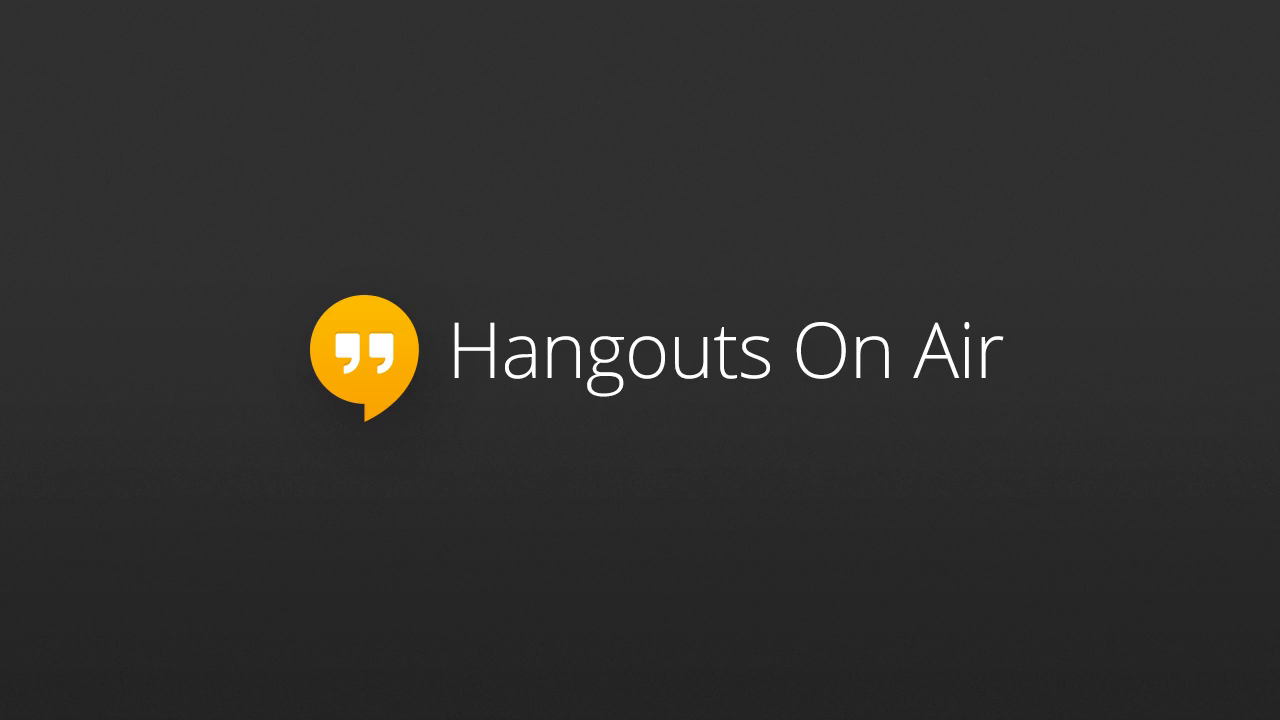